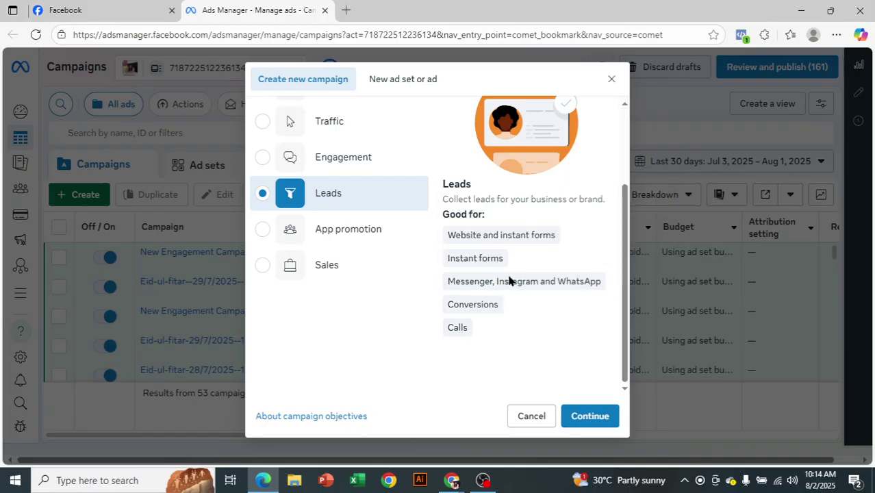
- Switch to the Google Meet call, admit the waiting participant, and return to Ads Manager
{"action": "mouse_move", "coordinate": [456, 326]}
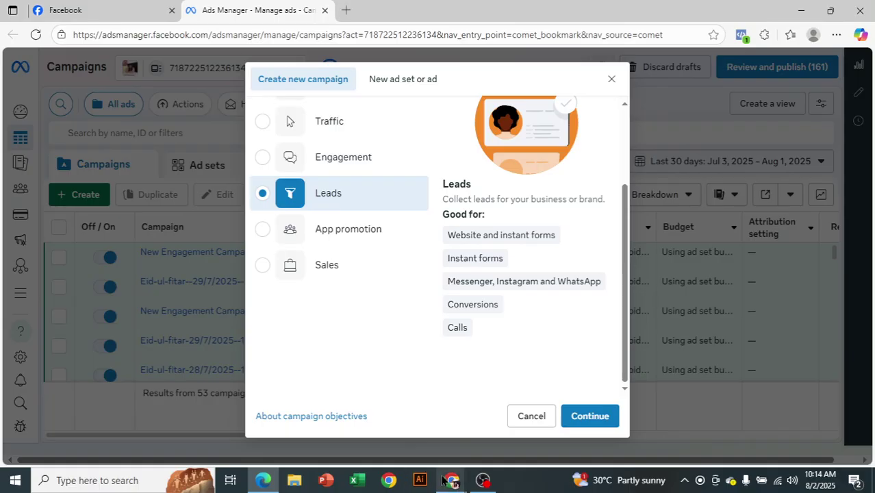
{"action": "mouse_move", "coordinate": [445, 479]}
{"action": "left_click", "coordinate": [375, 362]}
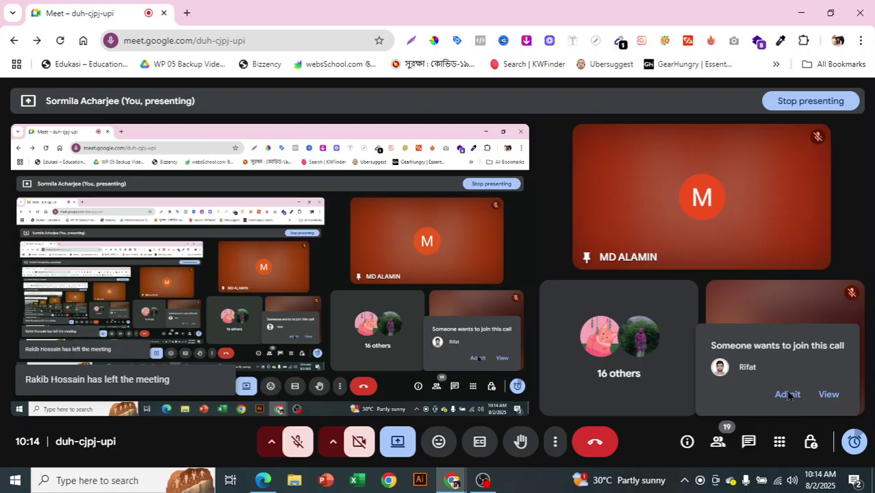
{"action": "left_click", "coordinate": [788, 395]}
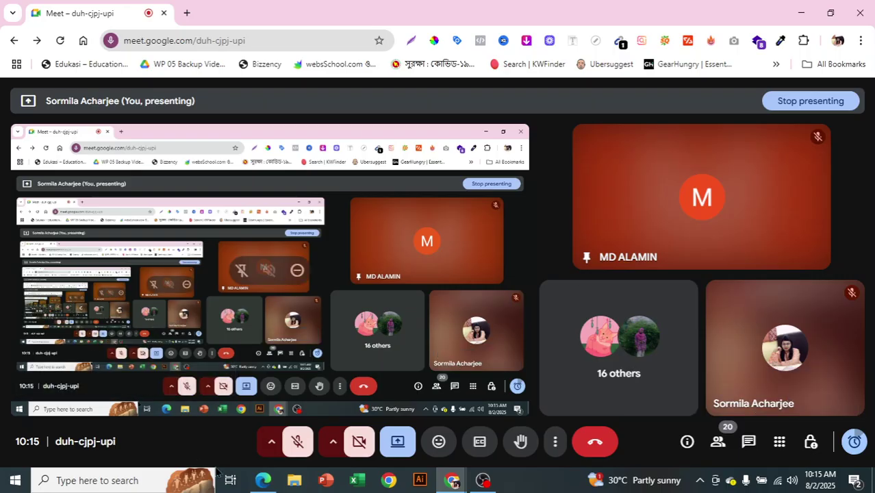
{"action": "left_click", "coordinate": [263, 480]}
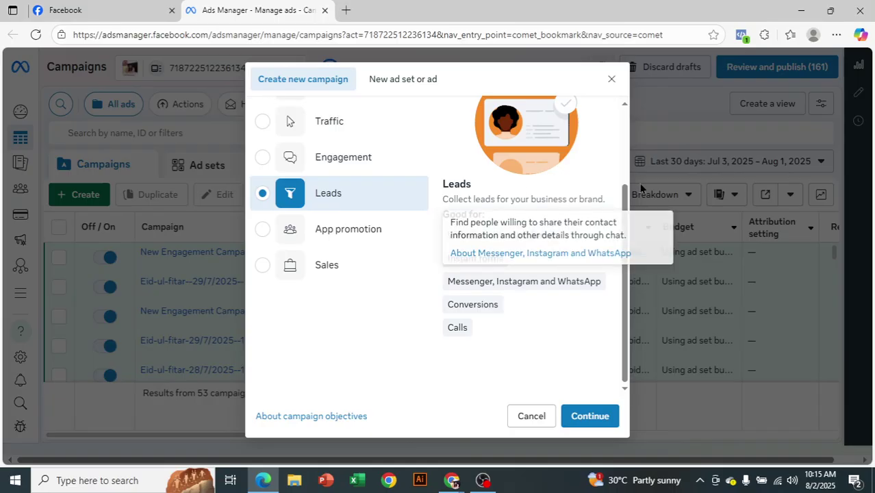
- Create a campaign with the Leads objective and the manual leads campaign setup, and dismiss the payment method notice
{"action": "left_click_drag", "start_coordinate": [625, 238], "coordinate": [634, 291]}
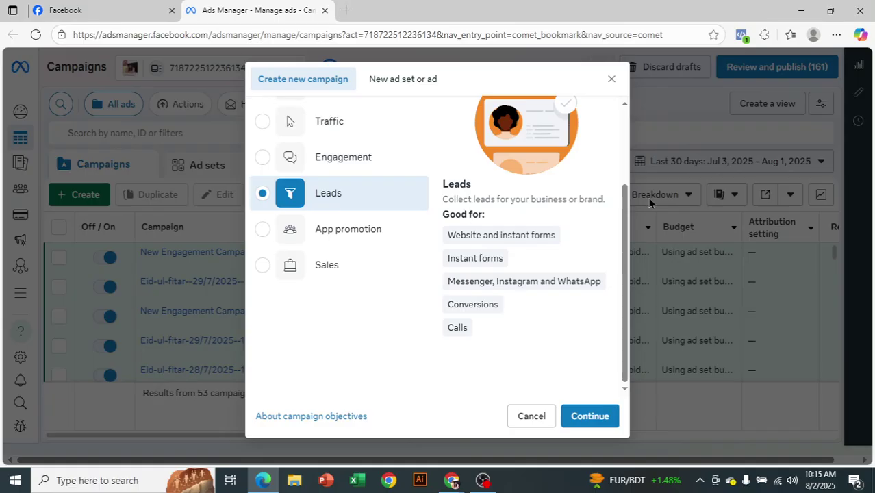
{"action": "left_click", "coordinate": [586, 415]}
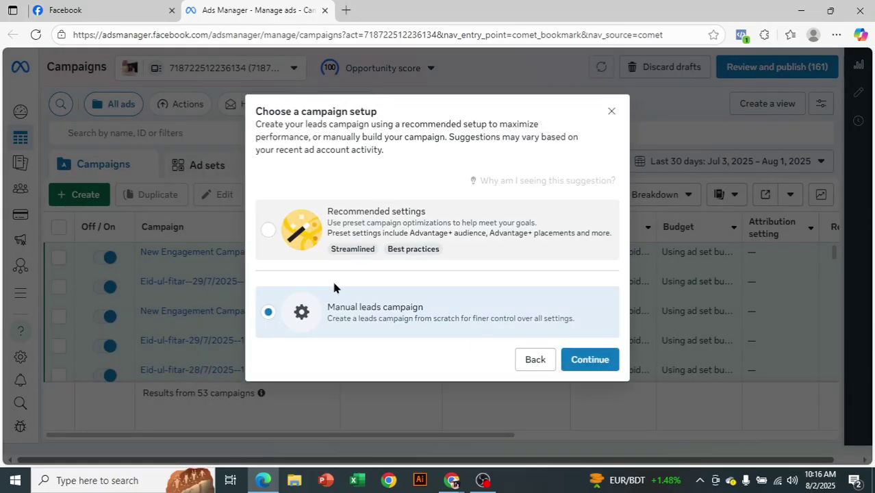
{"action": "left_click", "coordinate": [592, 363]}
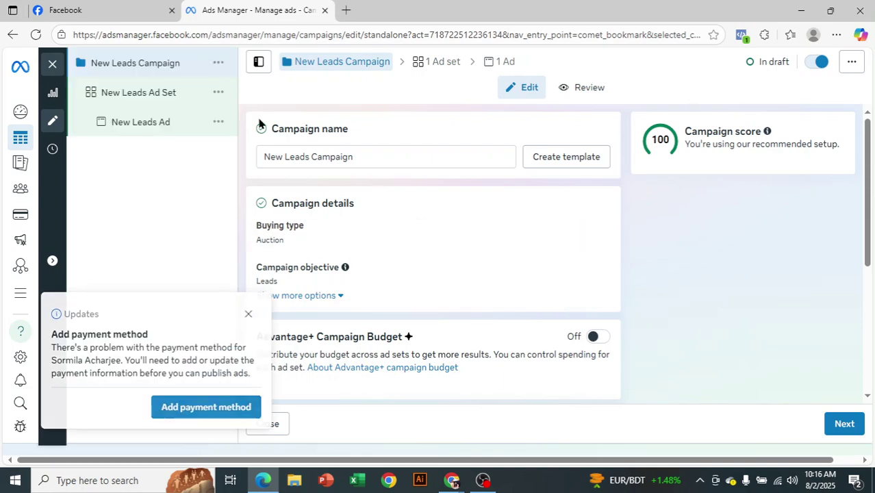
{"action": "left_click", "coordinate": [248, 311]}
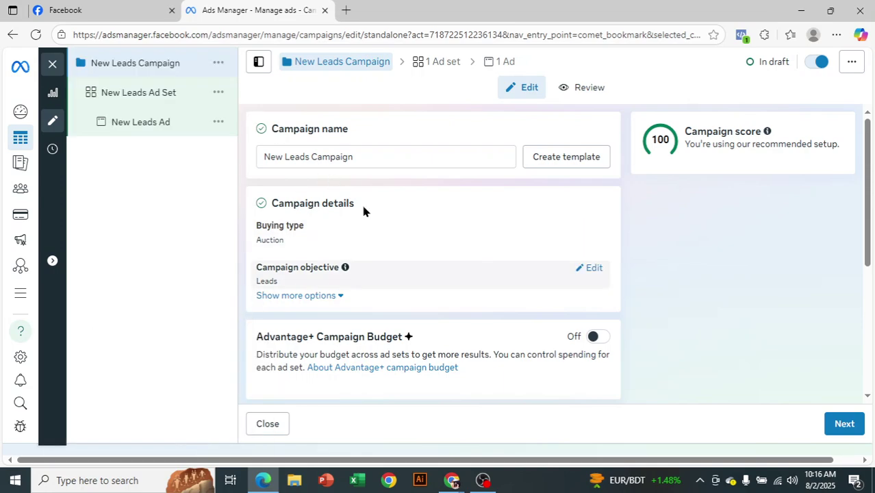
- Keep the campaign-level settings, continue to the new ad set, and dismiss the payment method notice
{"action": "scroll", "coordinate": [413, 199], "scroll_direction": "down", "scroll_amount": 2}
{"action": "scroll", "coordinate": [414, 206], "scroll_direction": "down", "scroll_amount": 3}
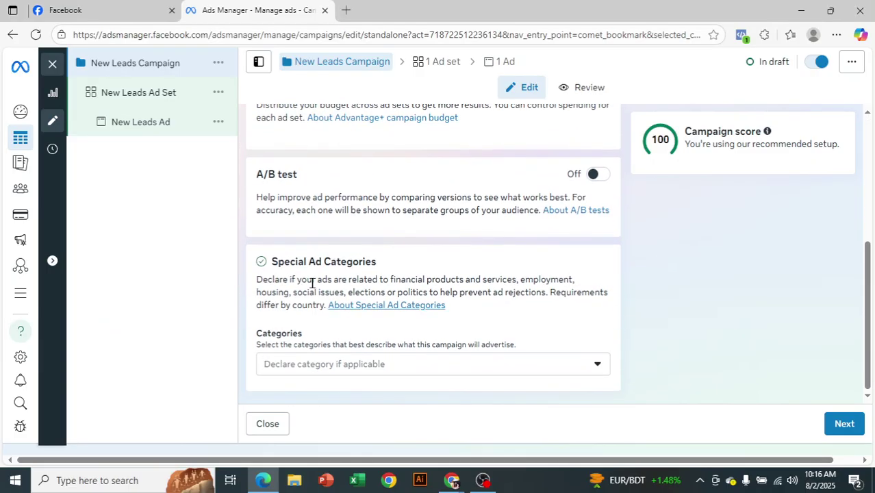
{"action": "left_click", "coordinate": [854, 425]}
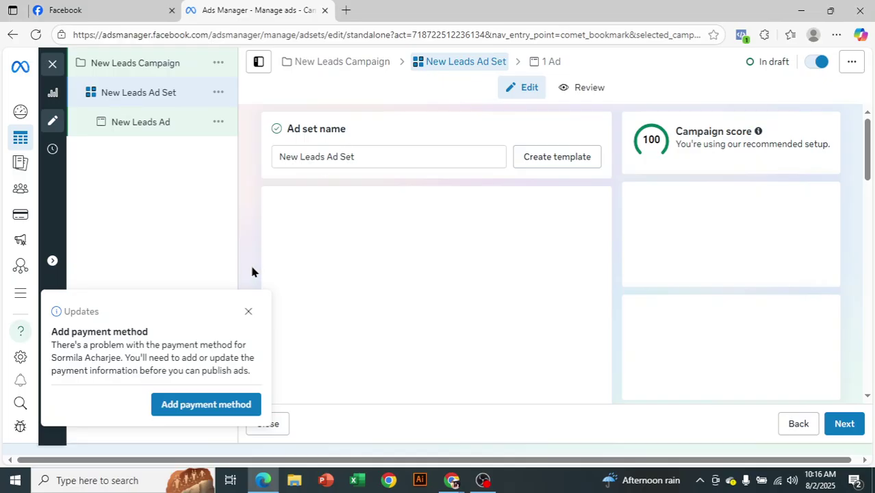
{"action": "left_click", "coordinate": [249, 313]}
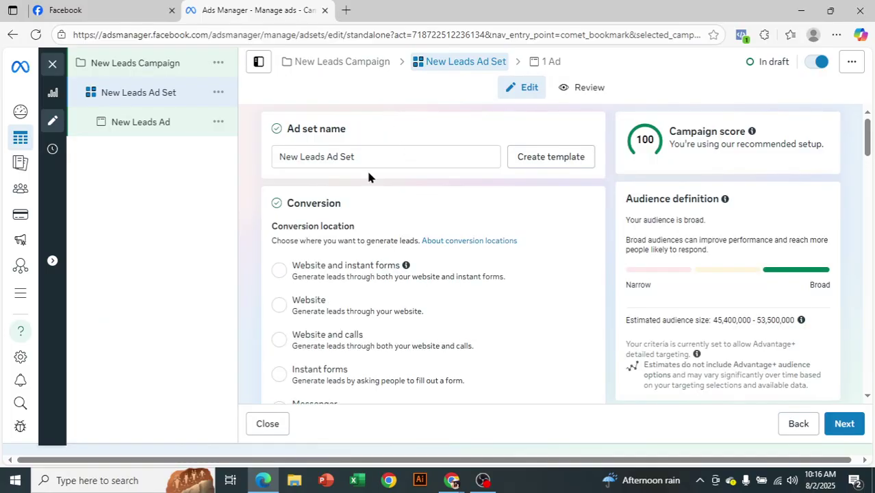
- Examine the conversion location options available for generating leads in the ad set
{"action": "scroll", "coordinate": [368, 178], "scroll_direction": "down", "scroll_amount": 1}
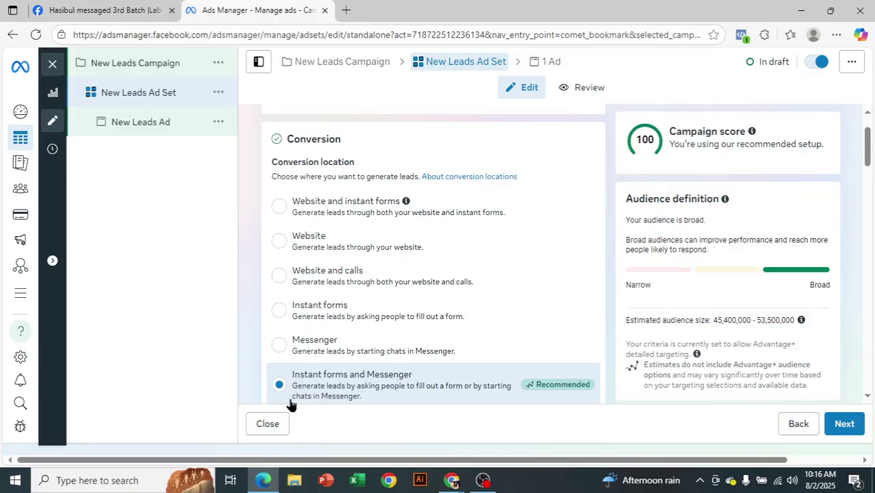
{"action": "scroll", "coordinate": [436, 378], "scroll_direction": "down", "scroll_amount": 2}
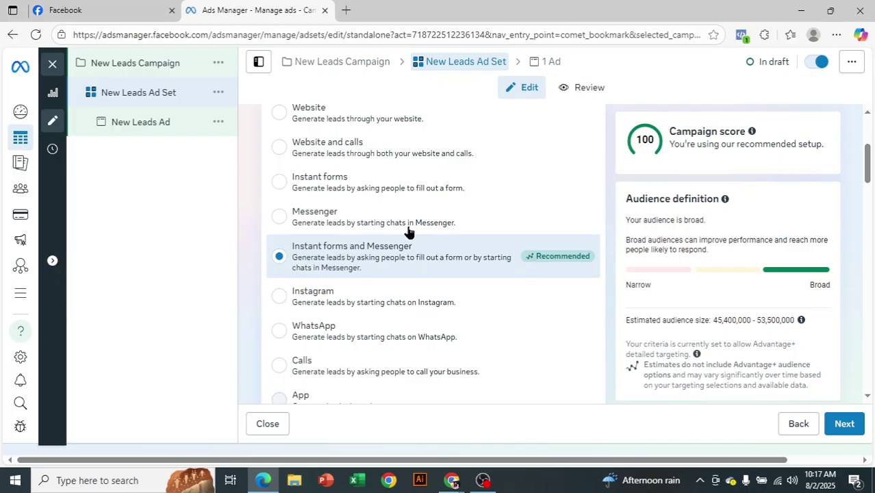
{"action": "scroll", "coordinate": [476, 249], "scroll_direction": "down", "scroll_amount": 1}
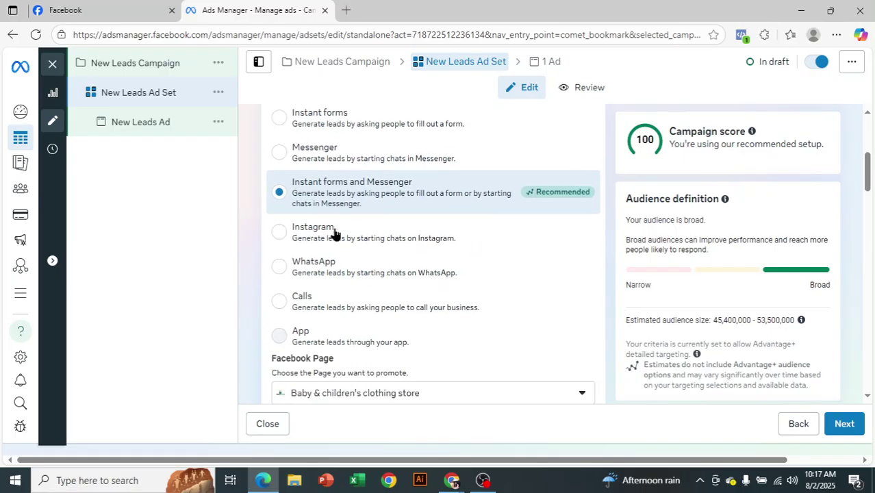
{"action": "scroll", "coordinate": [346, 342], "scroll_direction": "up", "scroll_amount": 4}
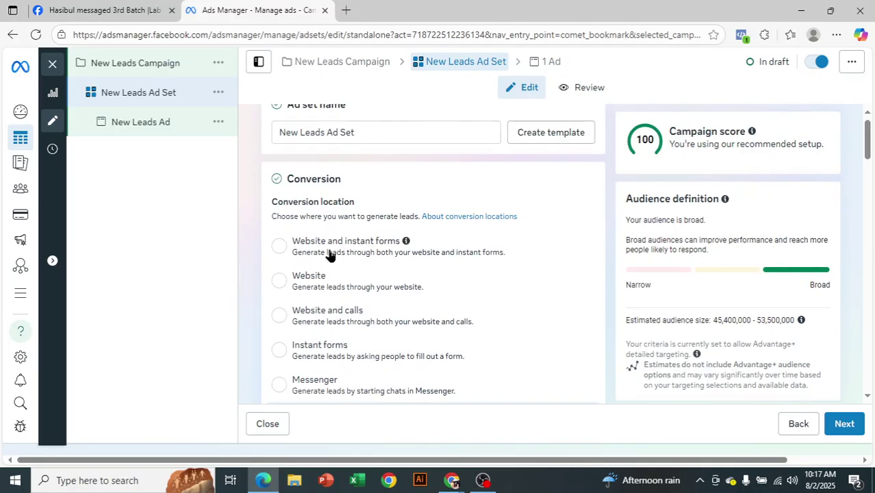
{"action": "scroll", "coordinate": [342, 264], "scroll_direction": "down", "scroll_amount": 5}
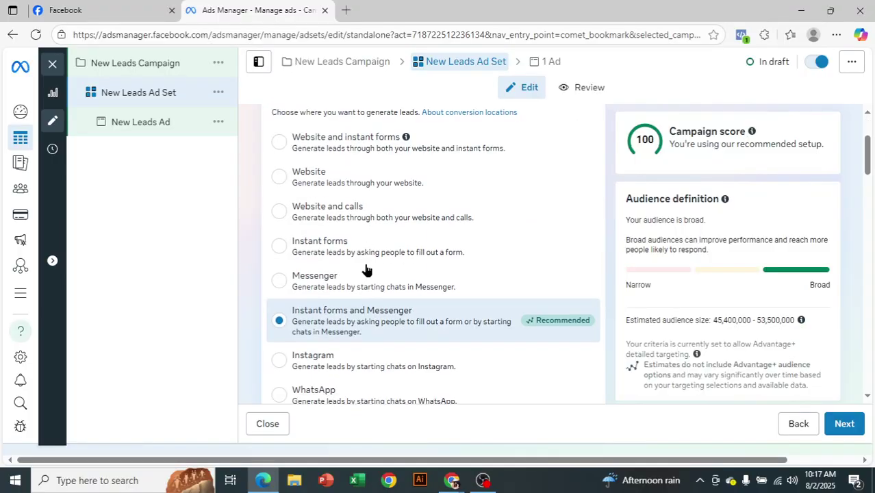
{"action": "mouse_move", "coordinate": [361, 268]}
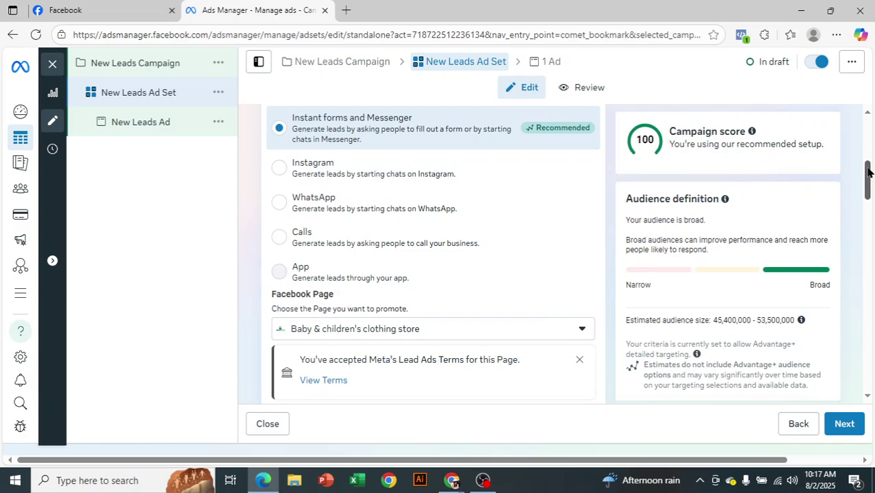
- View the Lead Ad Terms for the selected Facebook Page and return to the ad set
{"action": "left_click_drag", "start_coordinate": [868, 176], "coordinate": [871, 193]}
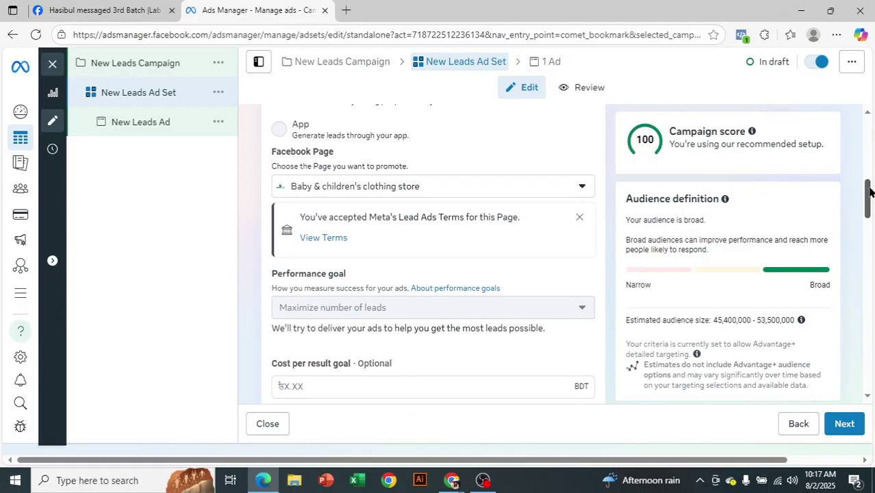
{"action": "left_click", "coordinate": [327, 238]}
{"action": "left_click", "coordinate": [262, 6]}
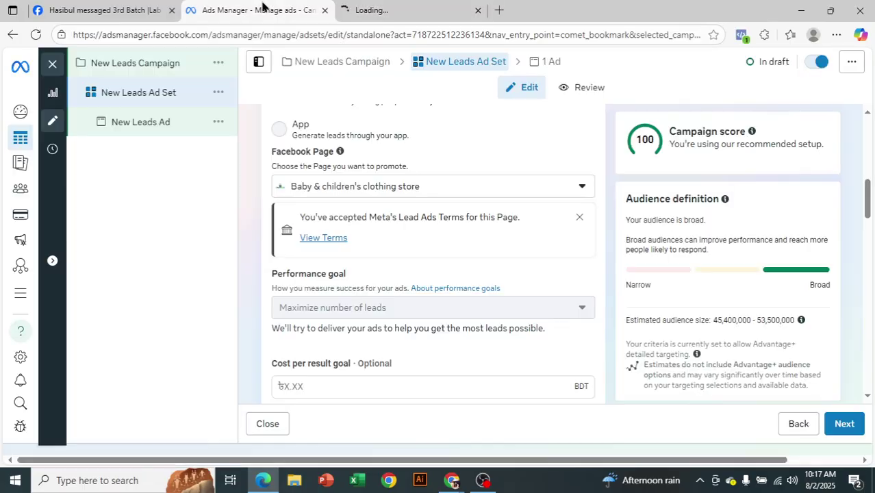
{"action": "left_click", "coordinate": [395, 9]}
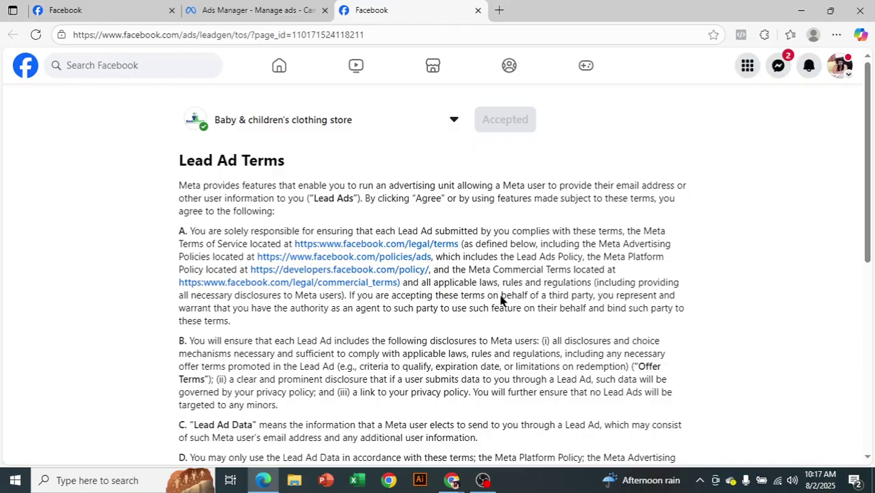
{"action": "left_click", "coordinate": [264, 10]}
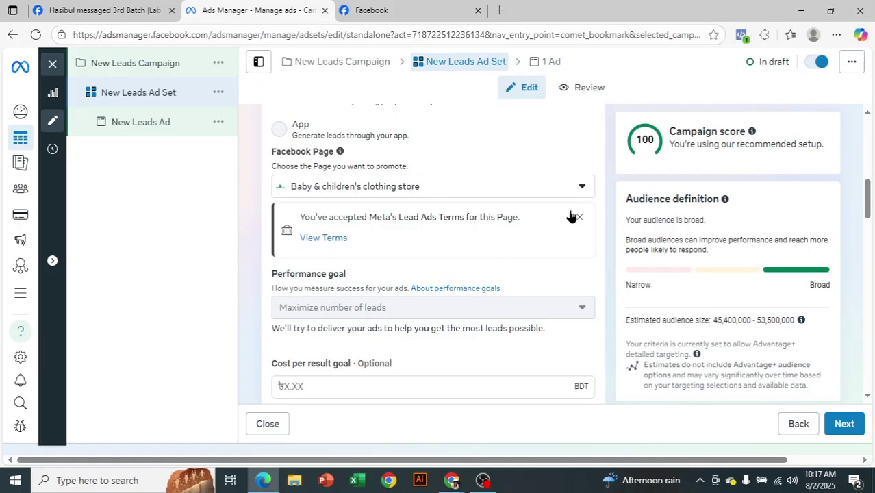
- Examine the ad set's performance goal, cost per result goal and the list of available catalogs
{"action": "scroll", "coordinate": [460, 176], "scroll_direction": "down", "scroll_amount": 2}
{"action": "scroll", "coordinate": [465, 296], "scroll_direction": "up", "scroll_amount": 1}
{"action": "scroll", "coordinate": [465, 296], "scroll_direction": "down", "scroll_amount": 2}
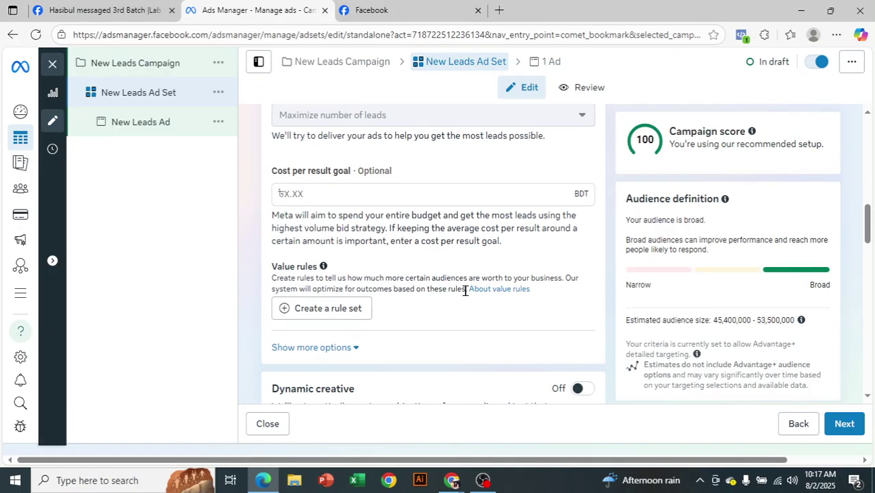
{"action": "scroll", "coordinate": [466, 296], "scroll_direction": "up", "scroll_amount": 2}
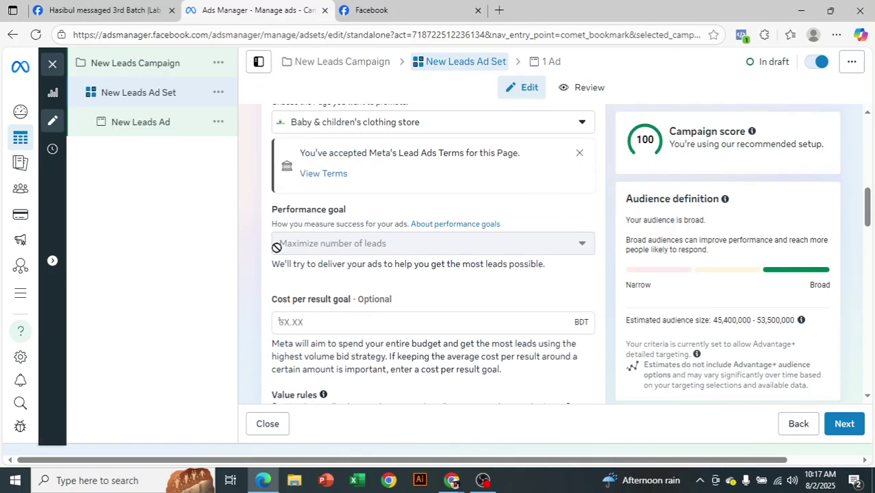
{"action": "scroll", "coordinate": [439, 235], "scroll_direction": "down", "scroll_amount": 1}
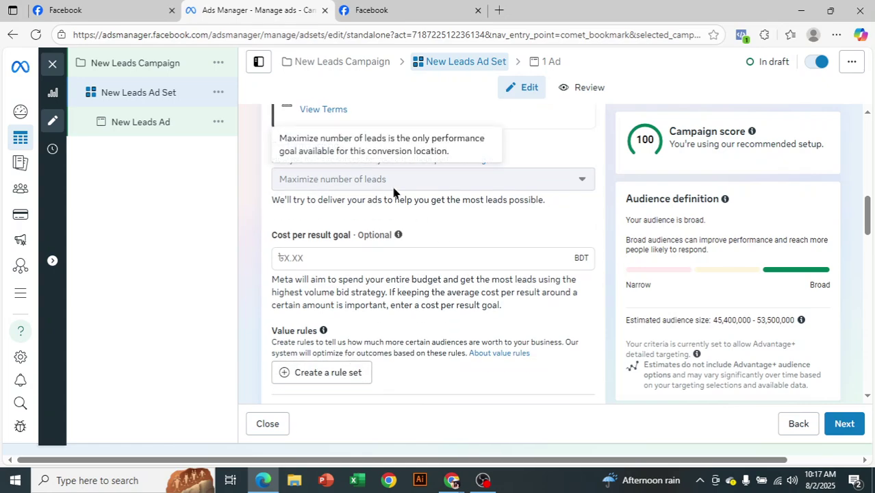
{"action": "scroll", "coordinate": [379, 218], "scroll_direction": "down", "scroll_amount": 6}
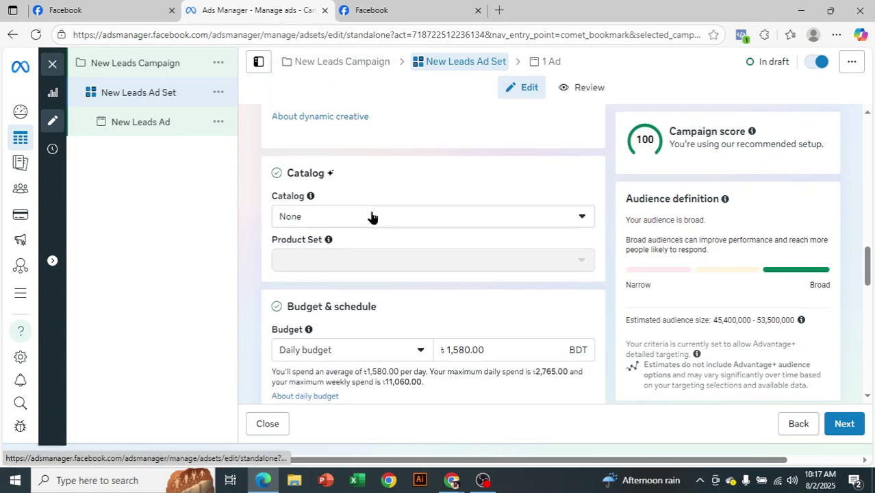
{"action": "left_click", "coordinate": [322, 218]}
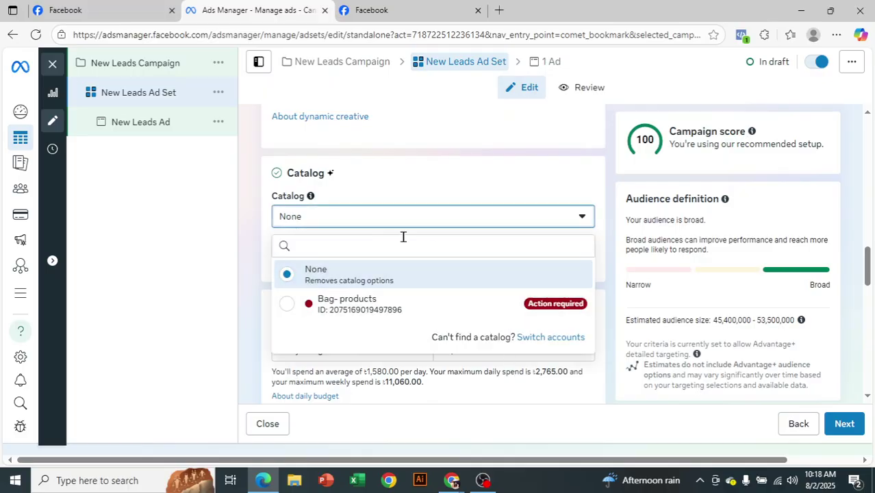
{"action": "left_click", "coordinate": [170, 237]}
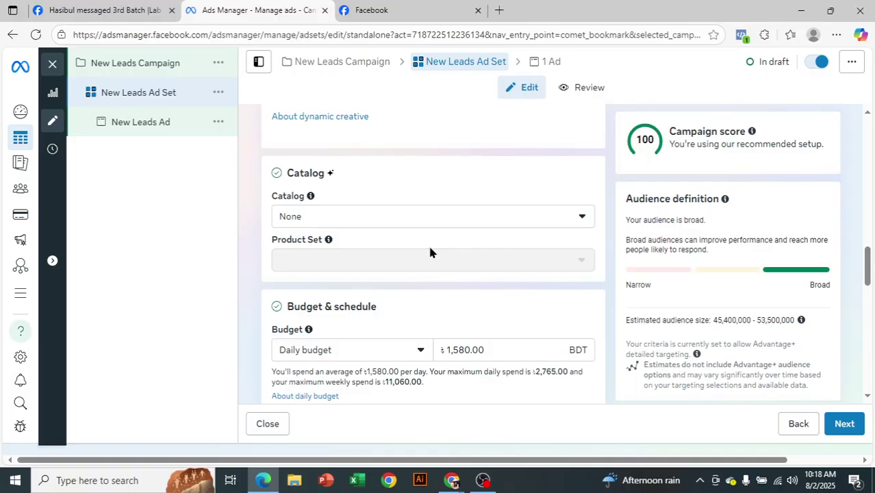
- Look over the budget, schedule and audience controls, and expand the optional audience suggestion under Advantage+ audience
{"action": "scroll", "coordinate": [284, 302], "scroll_direction": "down", "scroll_amount": 2}
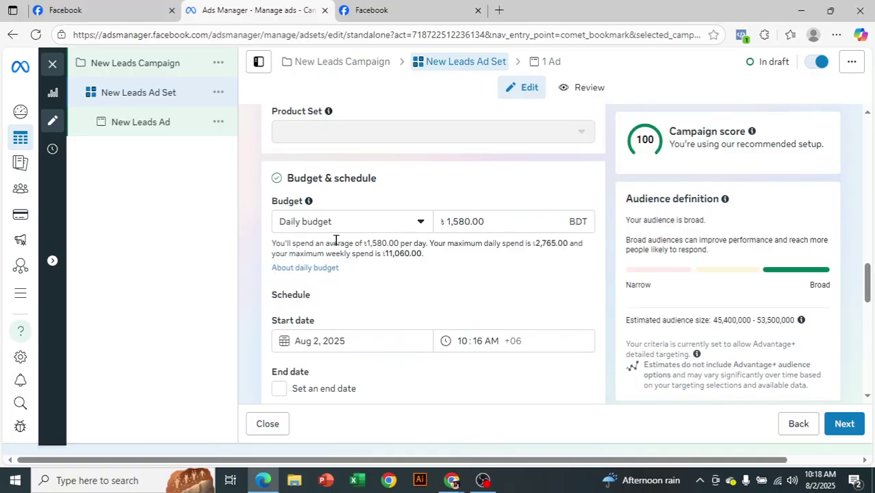
{"action": "scroll", "coordinate": [333, 236], "scroll_direction": "down", "scroll_amount": 3}
{"action": "scroll", "coordinate": [332, 243], "scroll_direction": "down", "scroll_amount": 3}
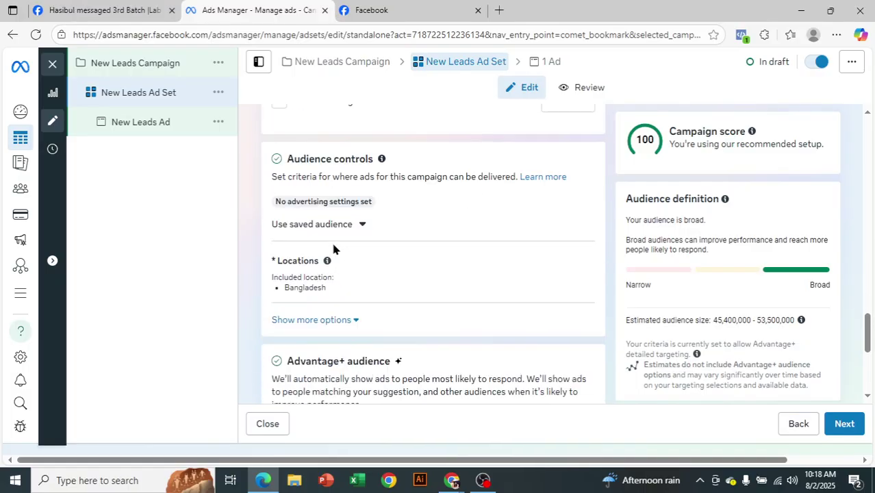
{"action": "scroll", "coordinate": [332, 243], "scroll_direction": "down", "scroll_amount": 1}
{"action": "scroll", "coordinate": [527, 215], "scroll_direction": "down", "scroll_amount": 3}
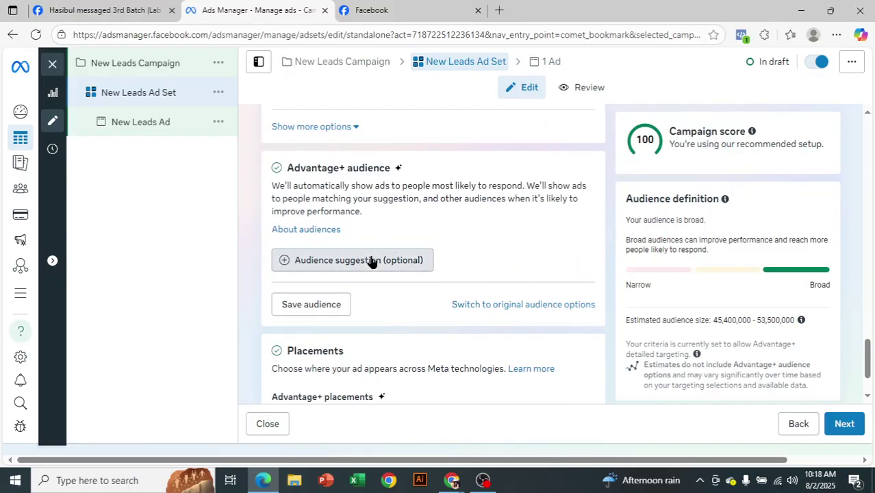
{"action": "left_click", "coordinate": [374, 261]}
{"action": "scroll", "coordinate": [388, 251], "scroll_direction": "down", "scroll_amount": 2}
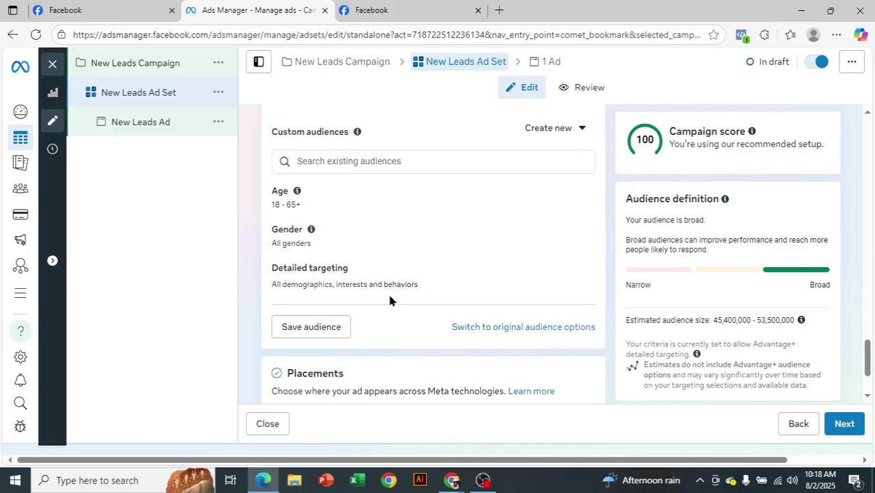
- Open detailed targeting for editing and browse the subcategories under Demographics
{"action": "left_click", "coordinate": [576, 272]}
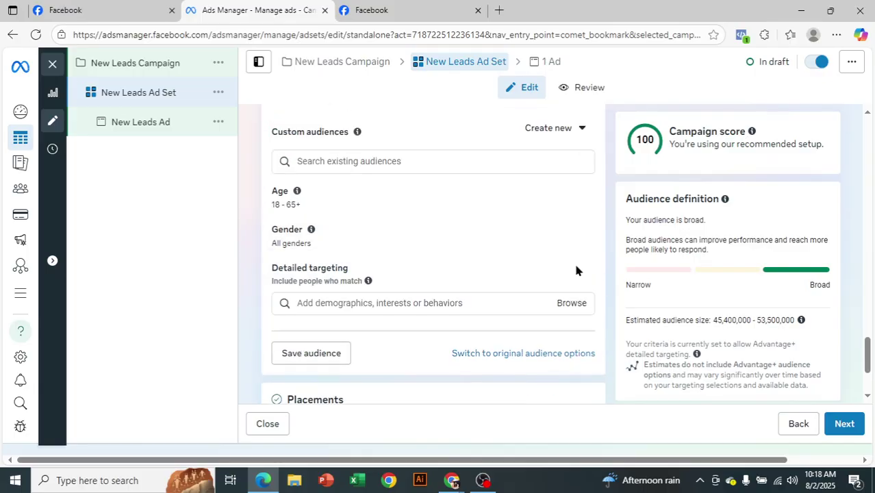
{"action": "scroll", "coordinate": [576, 271], "scroll_direction": "down", "scroll_amount": 1}
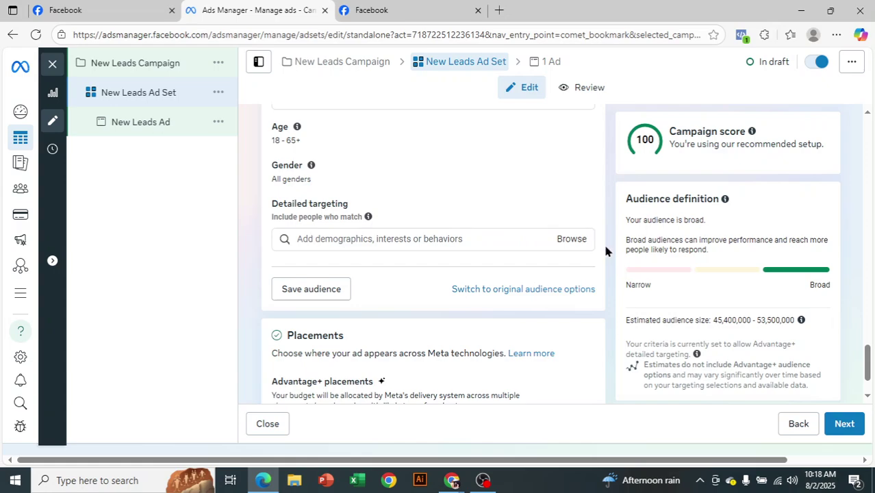
{"action": "left_click", "coordinate": [571, 240]}
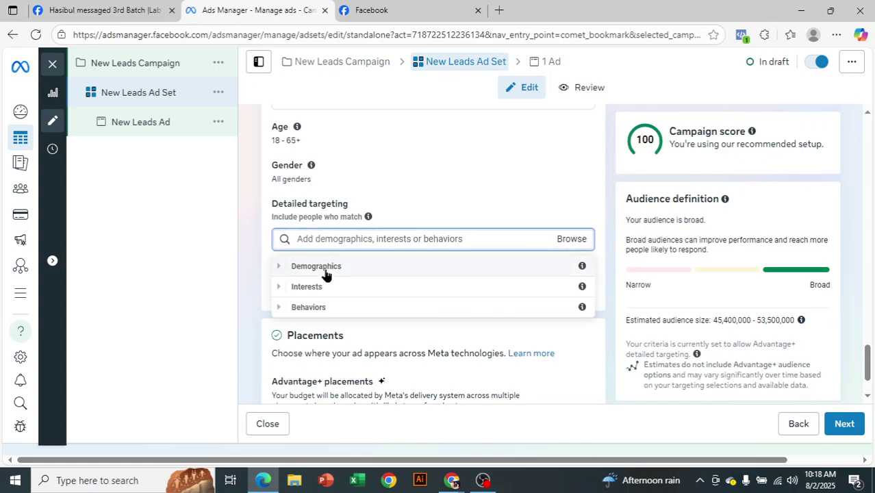
{"action": "left_click", "coordinate": [278, 267]}
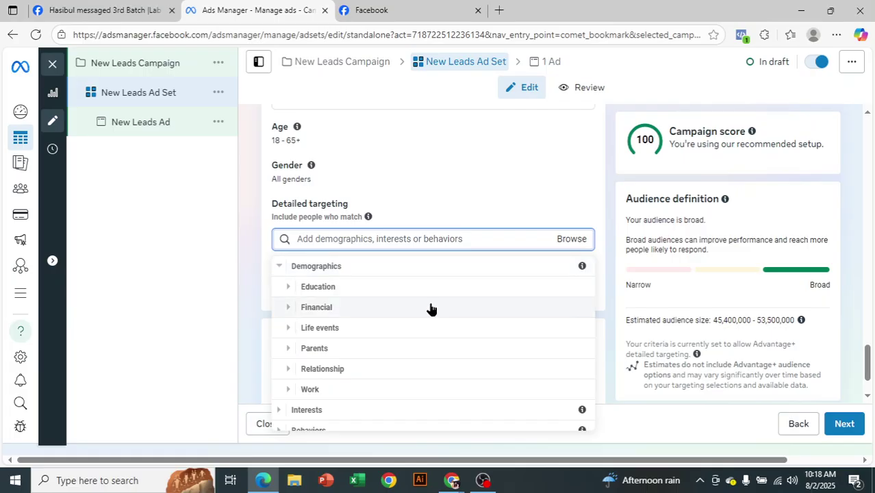
{"action": "scroll", "coordinate": [430, 308], "scroll_direction": "down", "scroll_amount": 1}
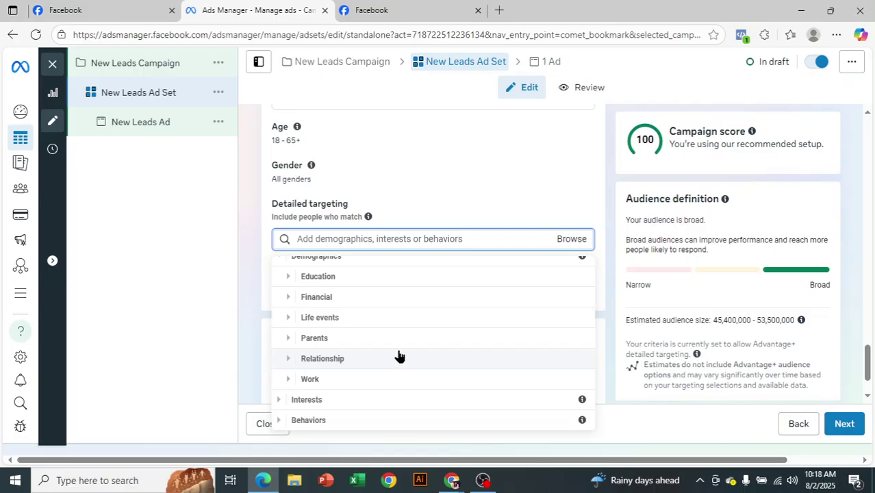
{"action": "scroll", "coordinate": [397, 313], "scroll_direction": "up", "scroll_amount": 1}
{"action": "scroll", "coordinate": [393, 314], "scroll_direction": "down", "scroll_amount": 1}
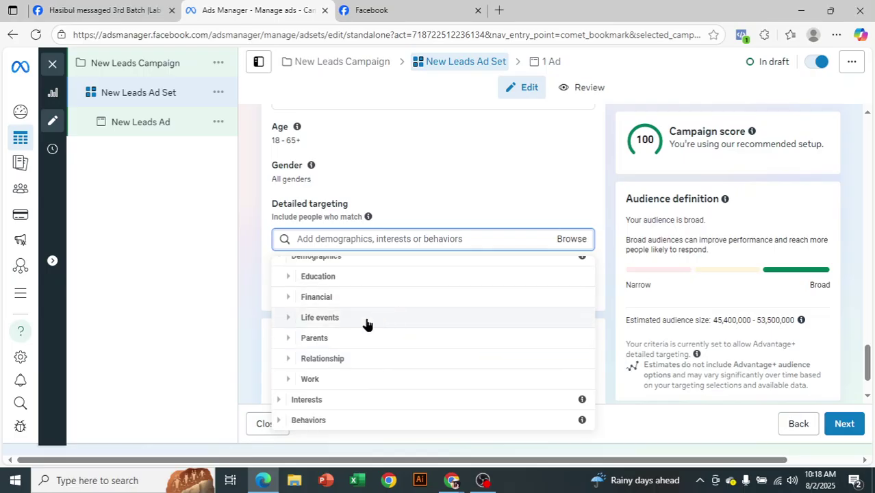
{"action": "scroll", "coordinate": [641, 302], "scroll_direction": "down", "scroll_amount": 2}
{"action": "scroll", "coordinate": [626, 294], "scroll_direction": "down", "scroll_amount": 2}
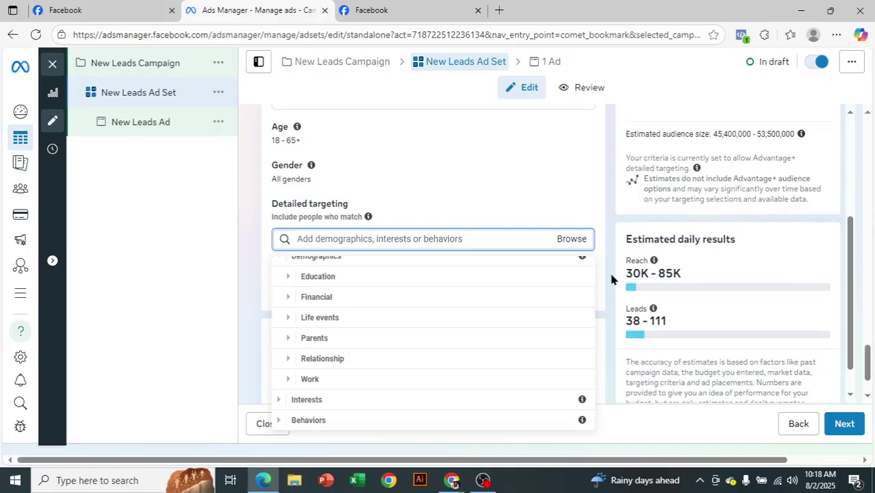
{"action": "scroll", "coordinate": [607, 281], "scroll_direction": "down", "scroll_amount": 1}
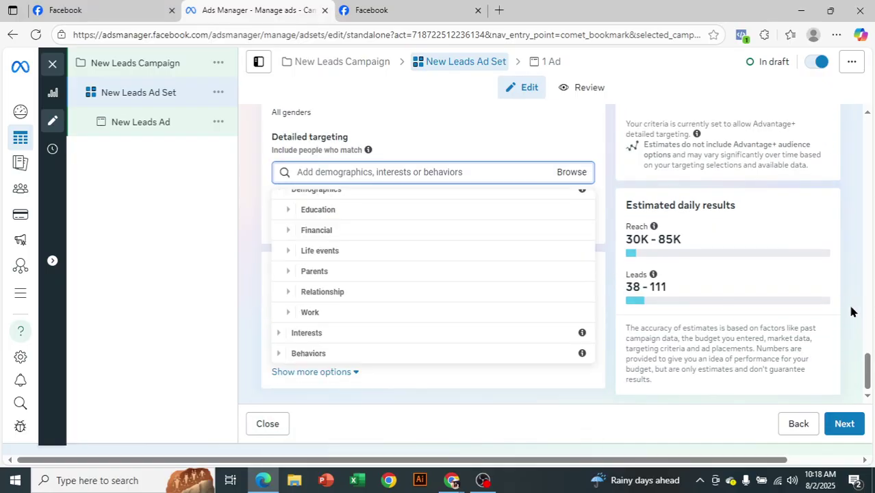
- Browse the Interests targeting categories and expand Shopping and fashion to examine its subcategories
{"action": "left_click", "coordinate": [280, 336]}
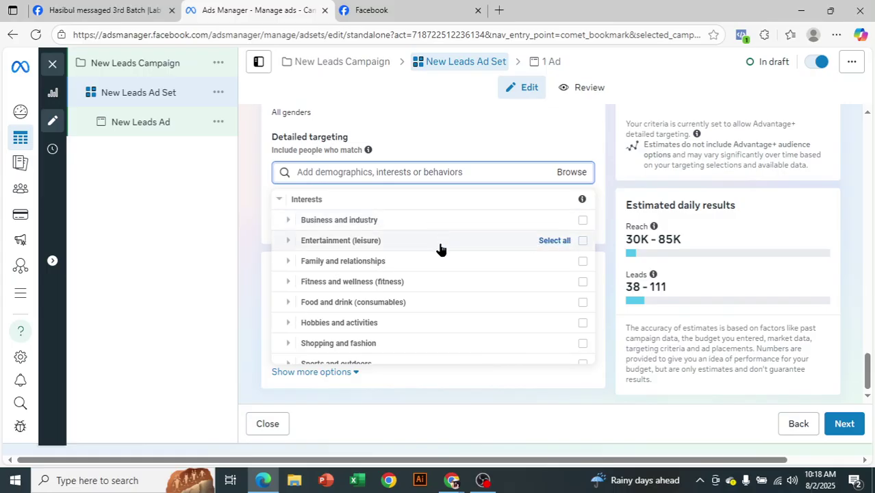
{"action": "scroll", "coordinate": [444, 258], "scroll_direction": "down", "scroll_amount": 1}
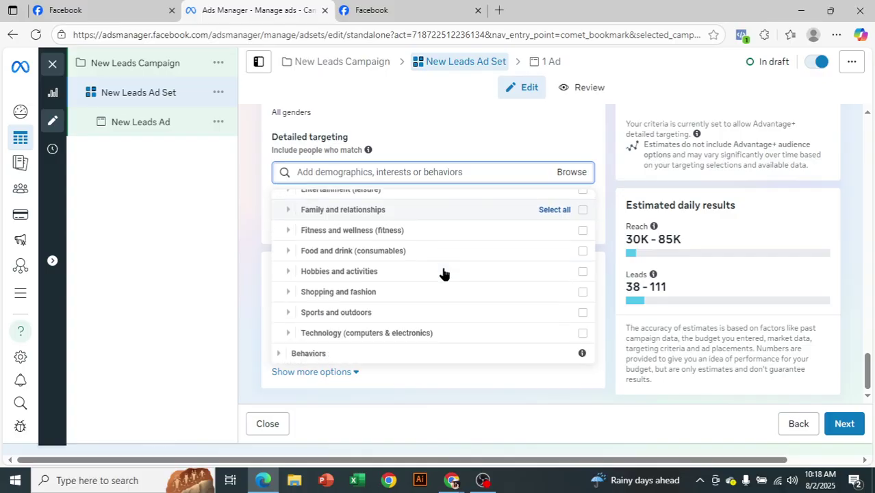
{"action": "left_click", "coordinate": [289, 292]}
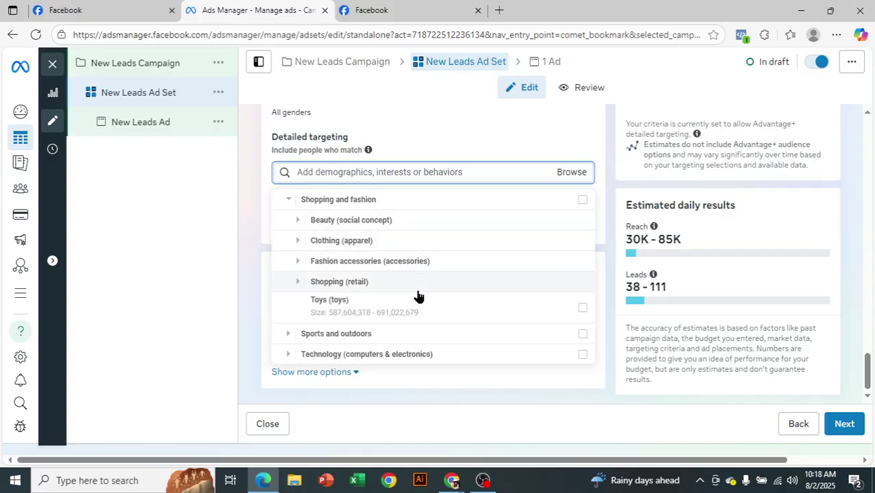
{"action": "scroll", "coordinate": [538, 293], "scroll_direction": "down", "scroll_amount": 1}
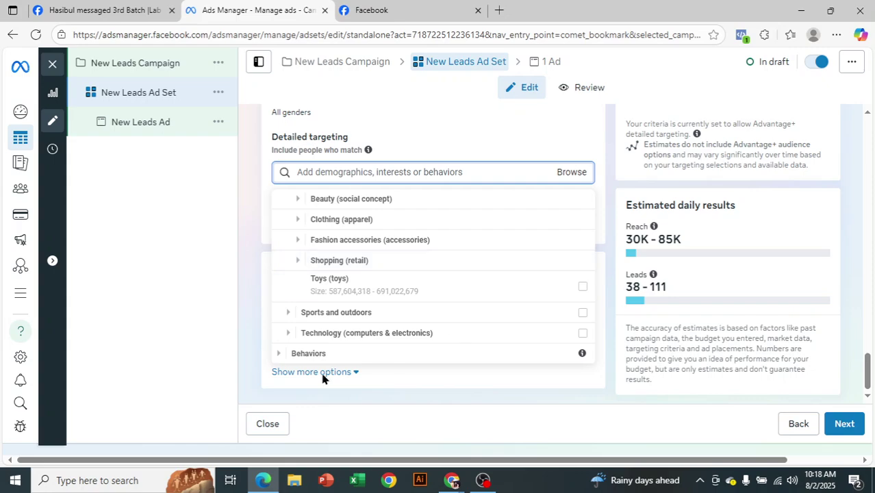
- Expand the Behaviors targeting category and examine the options under Anniversary and Digital Activities
{"action": "left_click", "coordinate": [273, 357]}
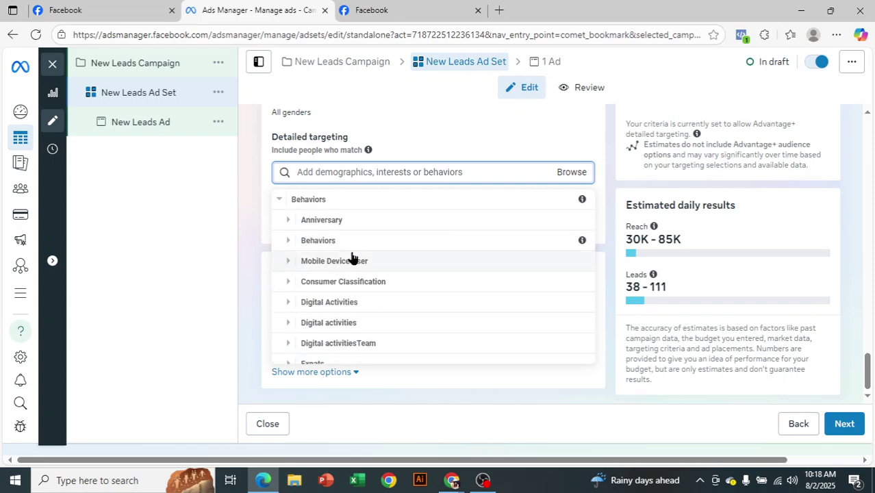
{"action": "left_click", "coordinate": [288, 220]}
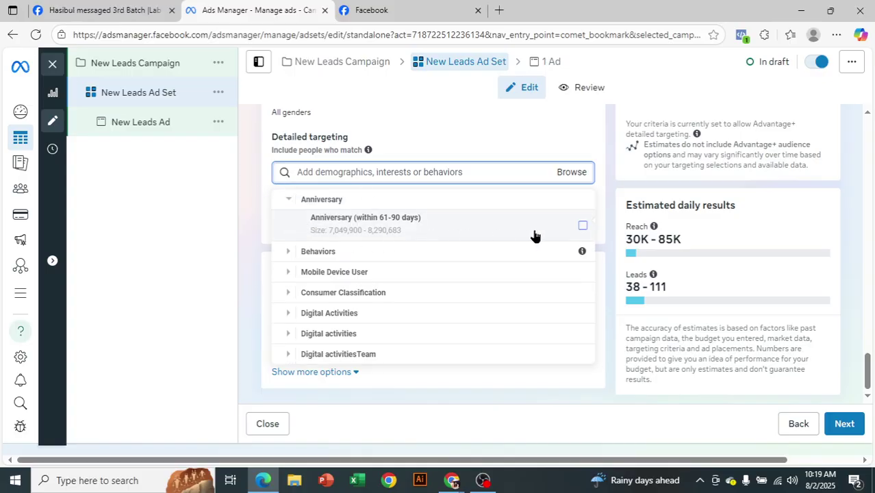
{"action": "mouse_move", "coordinate": [353, 220]}
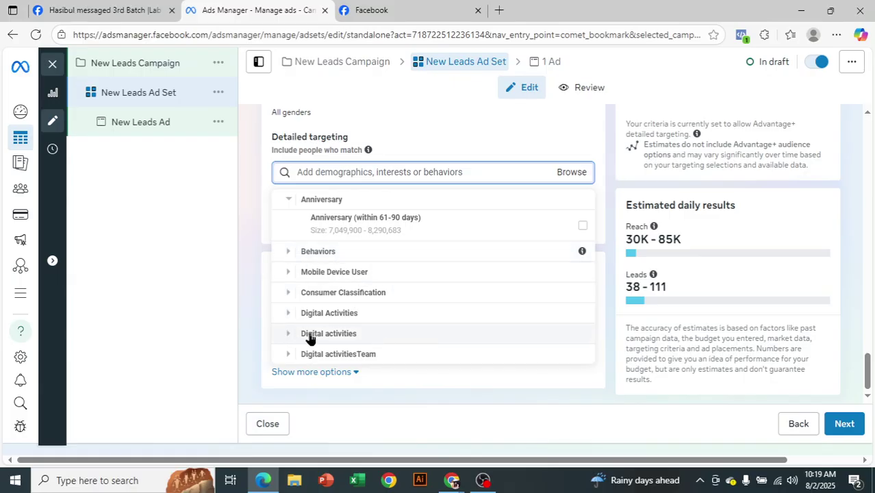
{"action": "left_click", "coordinate": [287, 315]}
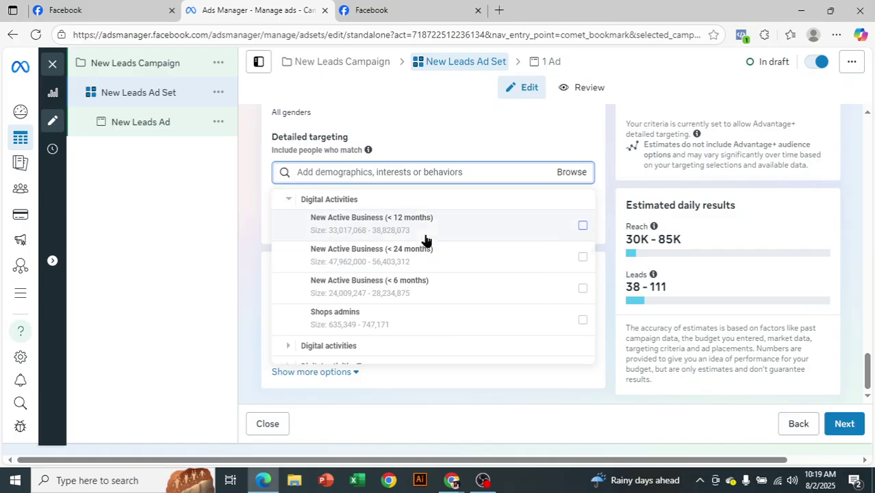
{"action": "mouse_move", "coordinate": [392, 292]}
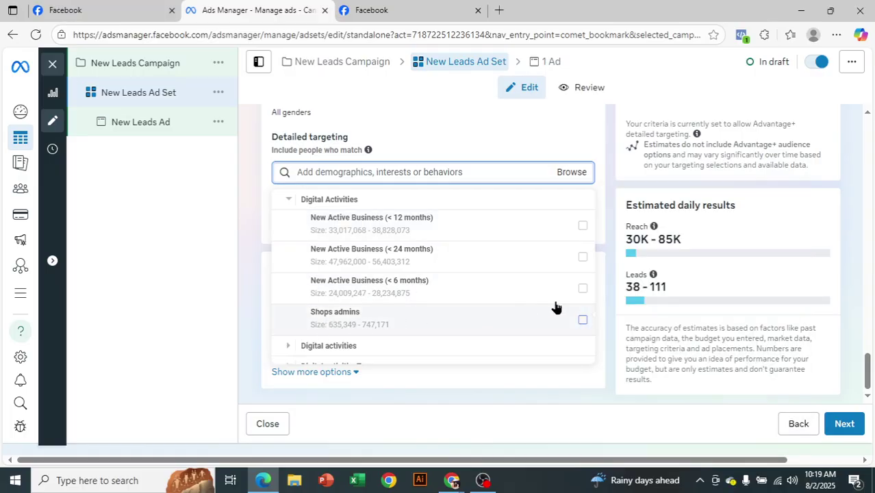
{"action": "mouse_move", "coordinate": [577, 328]}
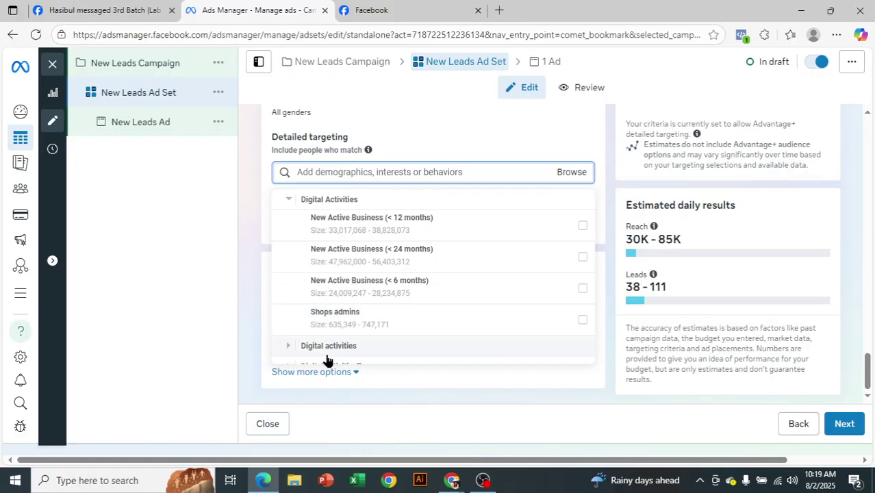
- Look through the options in the second Digital activities group, from Operating System Used to small business owners
{"action": "left_click", "coordinate": [289, 347]}
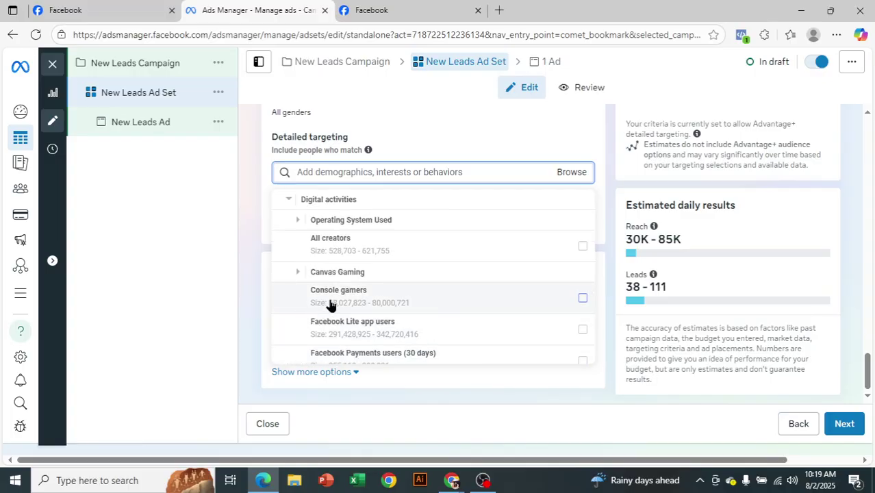
{"action": "scroll", "coordinate": [445, 311], "scroll_direction": "down", "scroll_amount": 1}
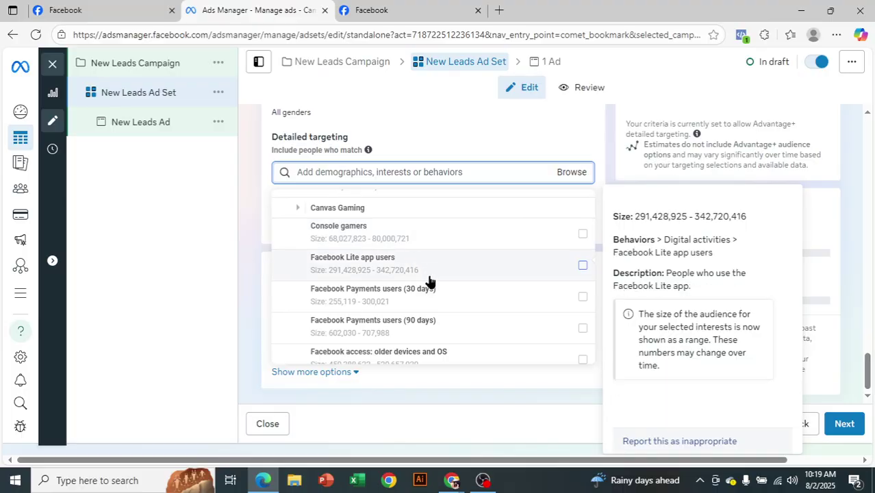
{"action": "scroll", "coordinate": [436, 294], "scroll_direction": "down", "scroll_amount": 2}
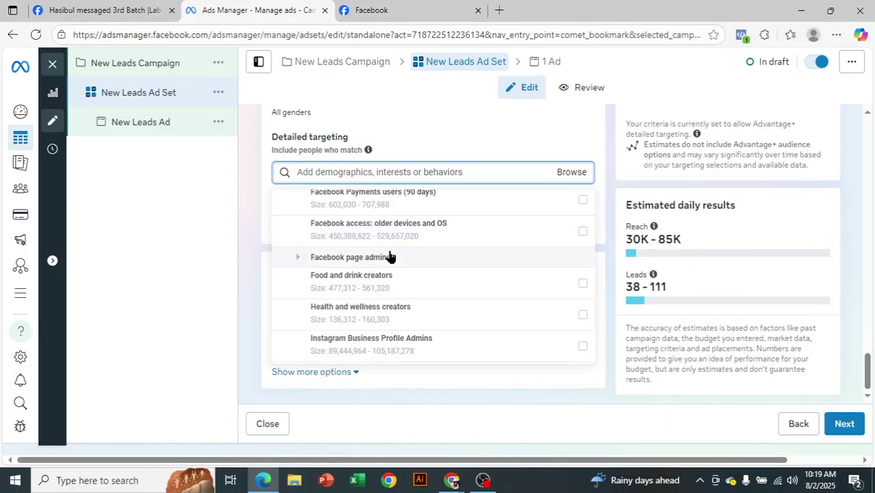
{"action": "scroll", "coordinate": [426, 295], "scroll_direction": "down", "scroll_amount": 2}
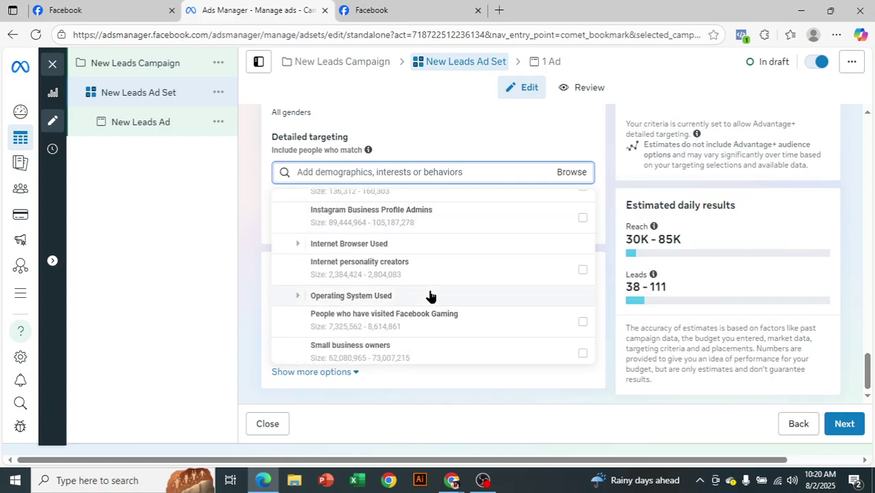
{"action": "scroll", "coordinate": [430, 295], "scroll_direction": "down", "scroll_amount": 2}
{"action": "scroll", "coordinate": [430, 295], "scroll_direction": "down", "scroll_amount": 2}
- Expand the Digital activitiesTeam group and look over the remaining behavior categories down to Travel
{"action": "left_click", "coordinate": [286, 211]}
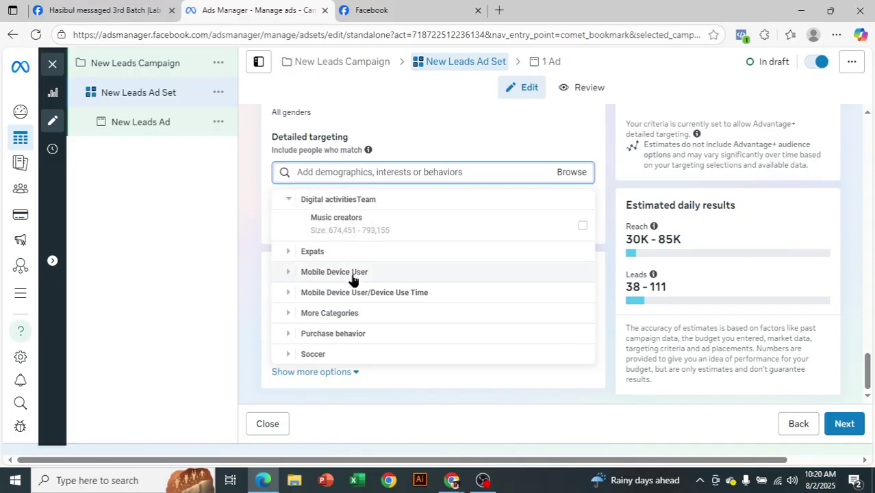
{"action": "scroll", "coordinate": [378, 319], "scroll_direction": "down", "scroll_amount": 1}
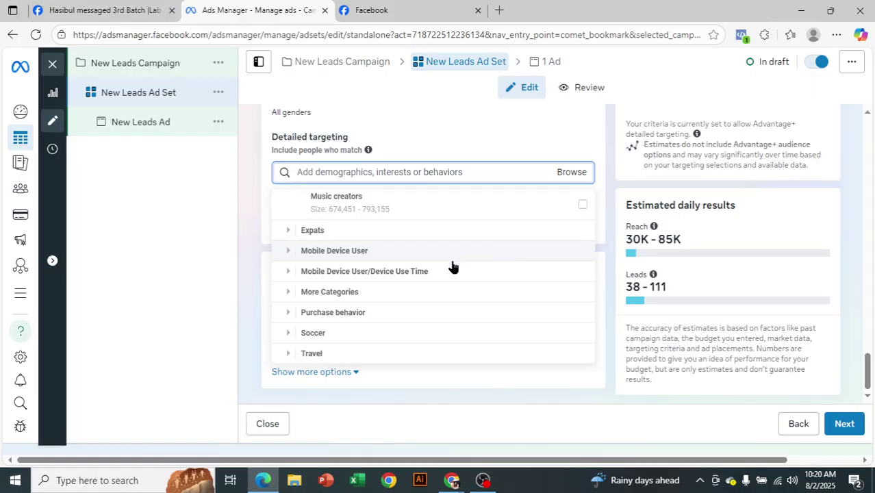
{"action": "left_click", "coordinate": [284, 363]}
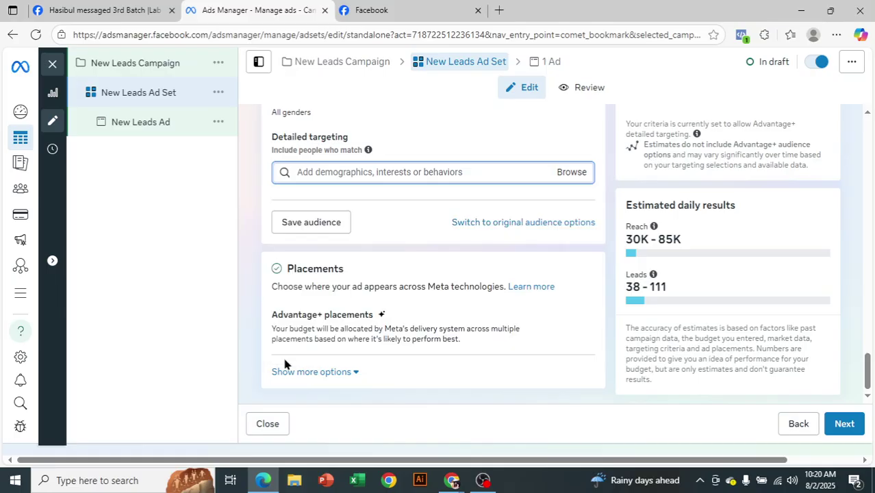
- Reopen the Behaviors targeting categories, examine the Travel options, and close the list without selecting any
{"action": "left_click", "coordinate": [580, 172]}
{"action": "left_click", "coordinate": [292, 242]}
{"action": "scroll", "coordinate": [336, 301], "scroll_direction": "down", "scroll_amount": 4}
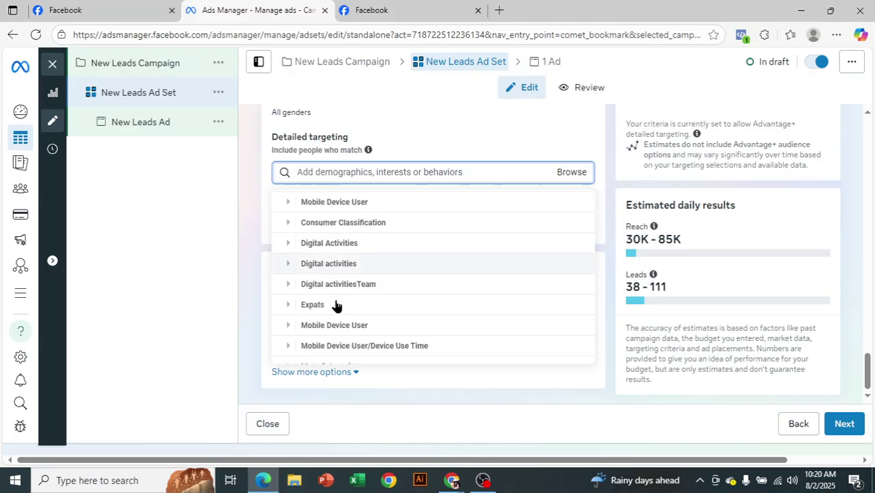
{"action": "left_click", "coordinate": [283, 359]}
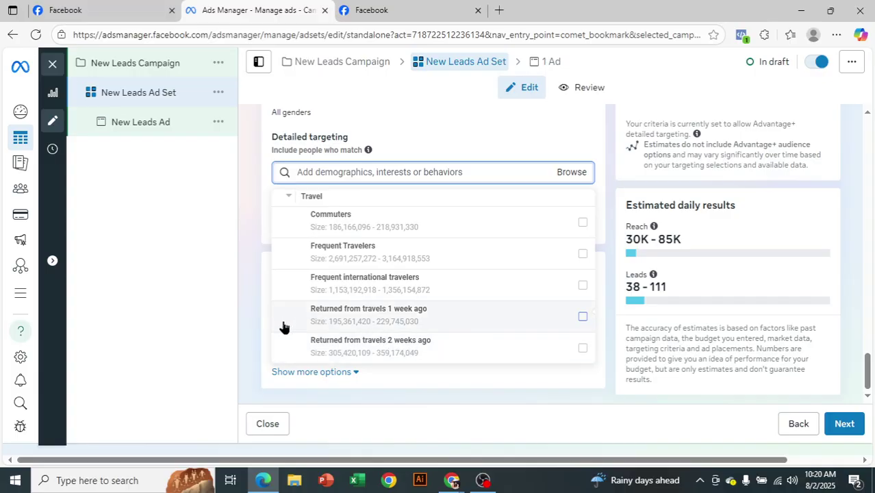
{"action": "mouse_move", "coordinate": [336, 317]}
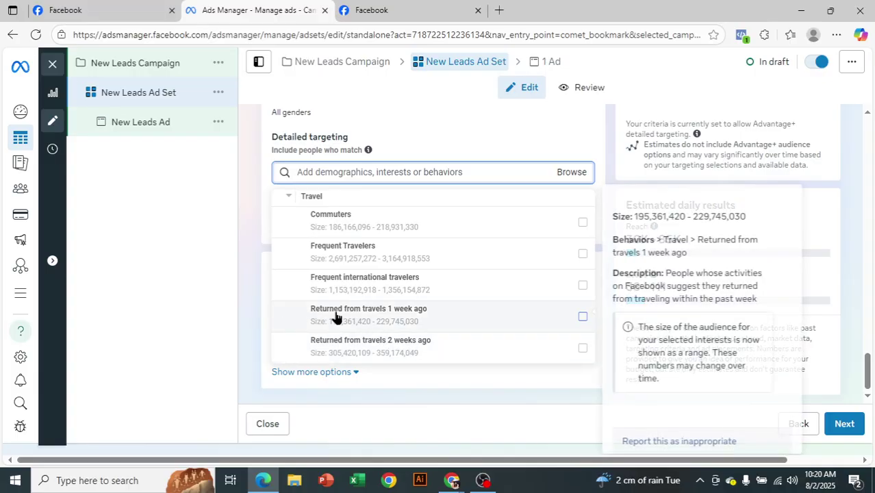
{"action": "left_click", "coordinate": [203, 250]}
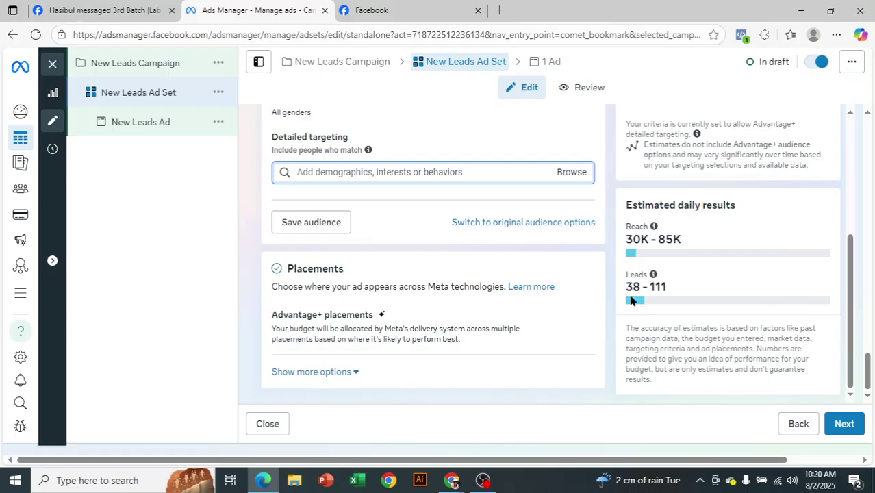
- Check the estimated daily leads for the ad set and continue to the New Leads Ad settings
{"action": "left_click_drag", "start_coordinate": [625, 287], "coordinate": [705, 280]}
{"action": "left_click", "coordinate": [689, 306]}
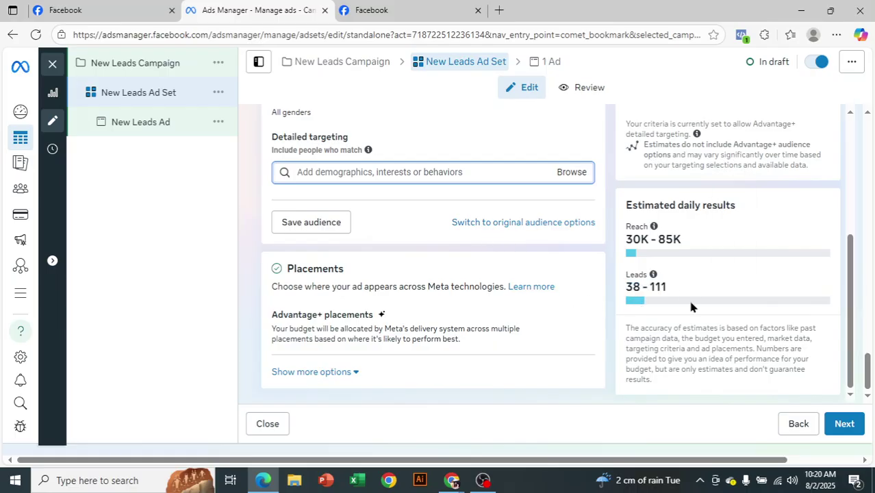
{"action": "left_click", "coordinate": [846, 425]}
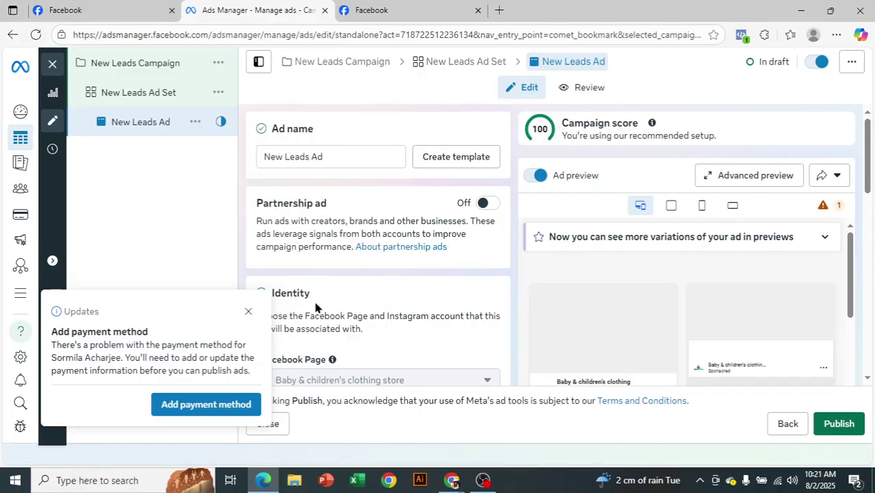
- Dismiss the payment method notice and check the Ad setup source options, keeping Create ad
{"action": "left_click", "coordinate": [248, 313]}
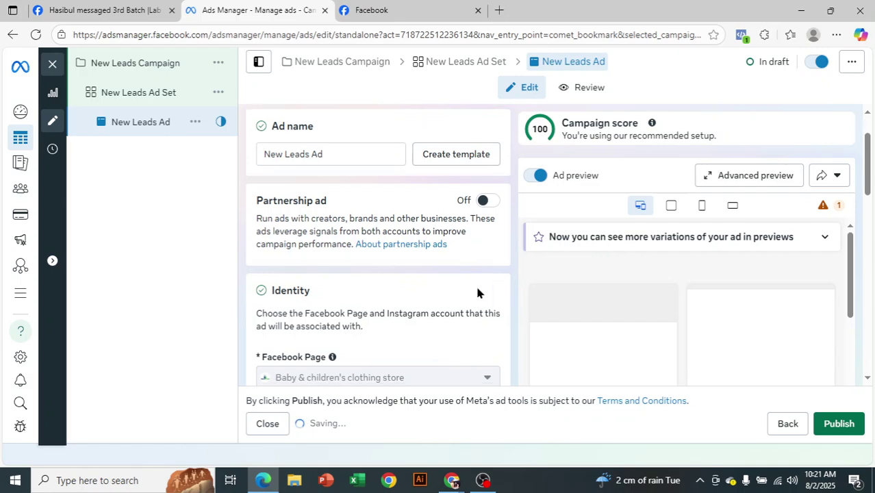
{"action": "scroll", "coordinate": [465, 277], "scroll_direction": "down", "scroll_amount": 1}
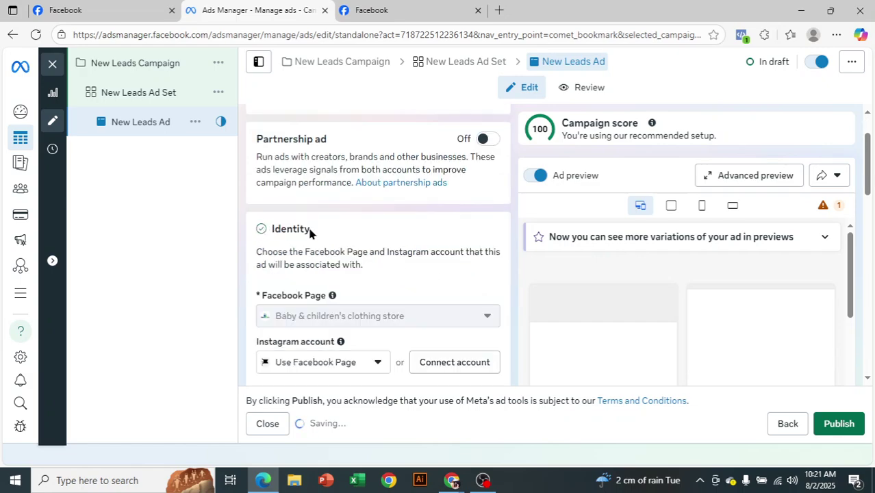
{"action": "scroll", "coordinate": [389, 274], "scroll_direction": "down", "scroll_amount": 3}
{"action": "scroll", "coordinate": [388, 277], "scroll_direction": "down", "scroll_amount": 1}
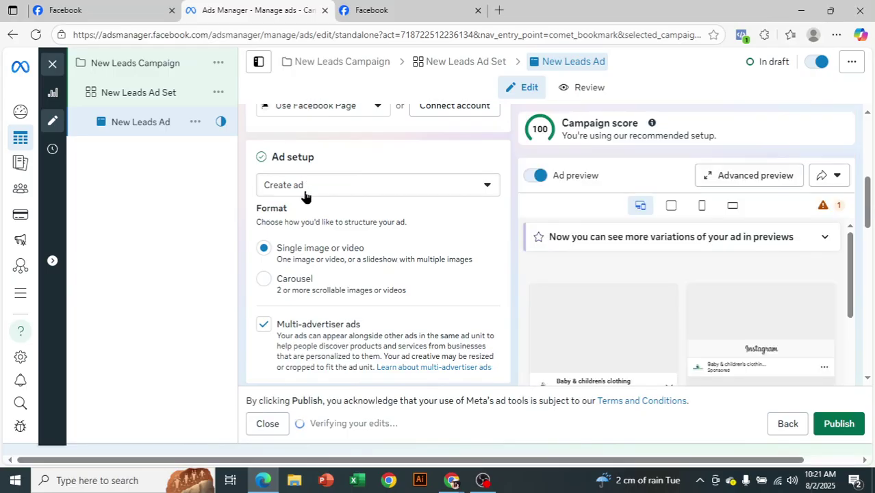
{"action": "left_click", "coordinate": [307, 196]}
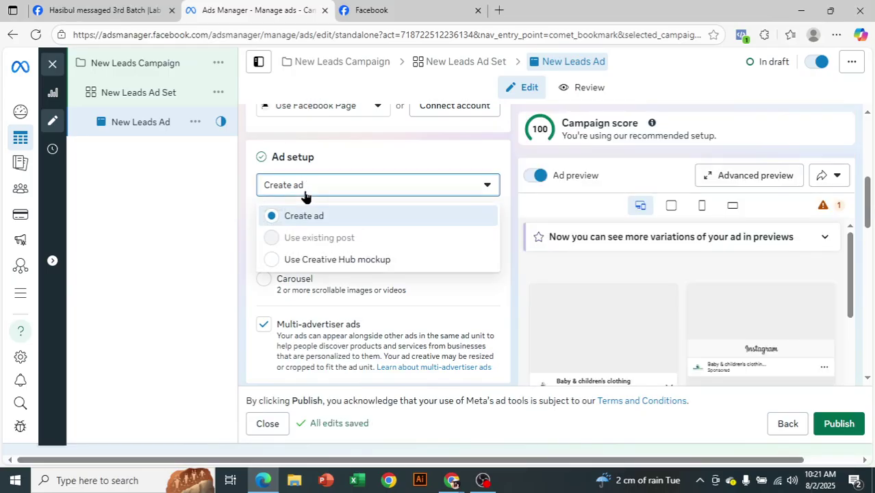
{"action": "mouse_move", "coordinate": [313, 237]}
{"action": "left_click", "coordinate": [210, 249]}
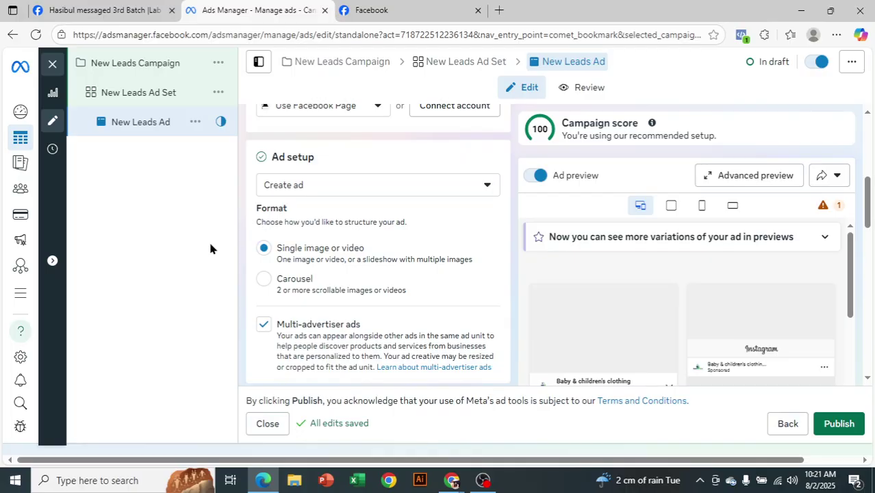
- Set up an image ad creative using the 960 × 664 account image, accepting the suggested crops and adding no text
{"action": "scroll", "coordinate": [346, 258], "scroll_direction": "down", "scroll_amount": 1}
{"action": "scroll", "coordinate": [346, 258], "scroll_direction": "down", "scroll_amount": 3}
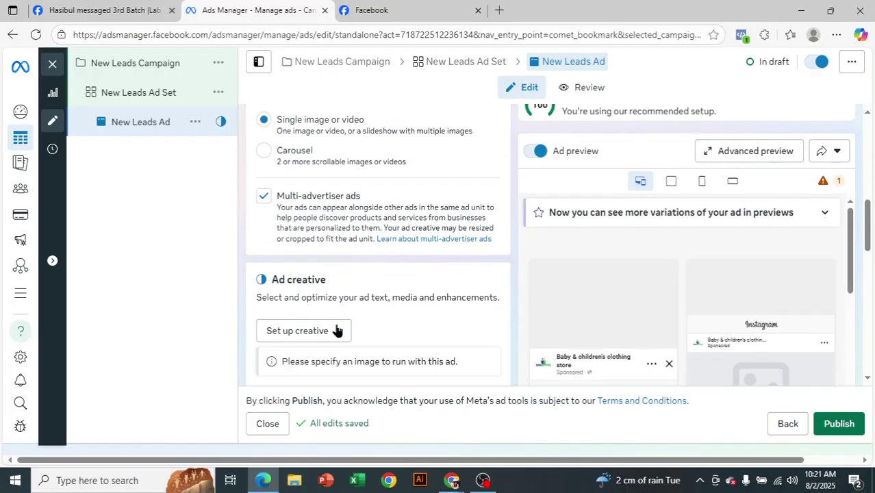
{"action": "left_click", "coordinate": [335, 332]}
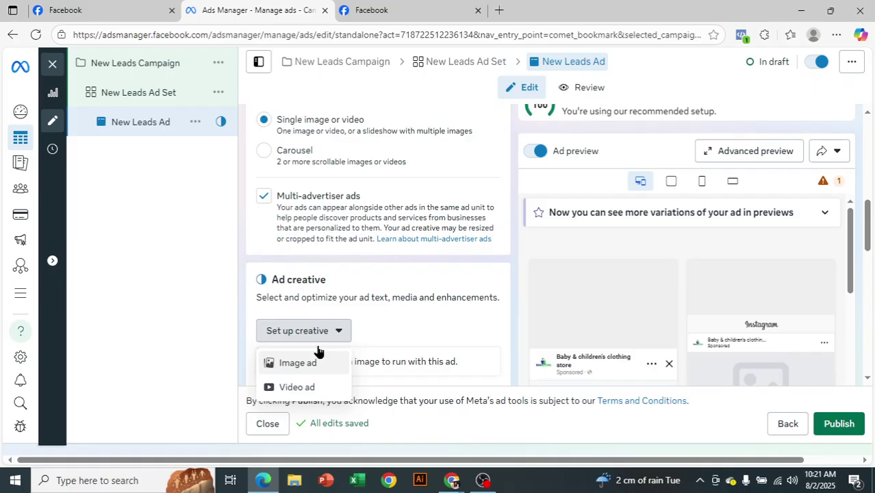
{"action": "left_click", "coordinate": [317, 351]}
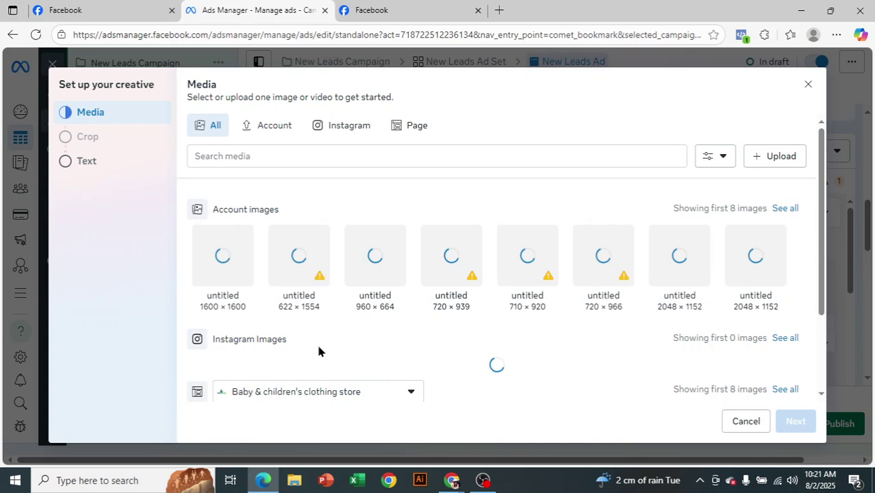
{"action": "left_click", "coordinate": [355, 273]}
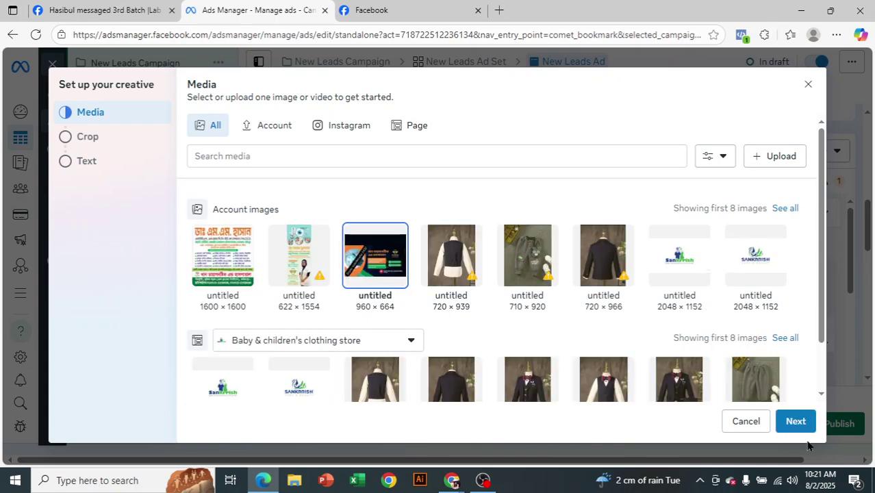
{"action": "left_click", "coordinate": [793, 421]}
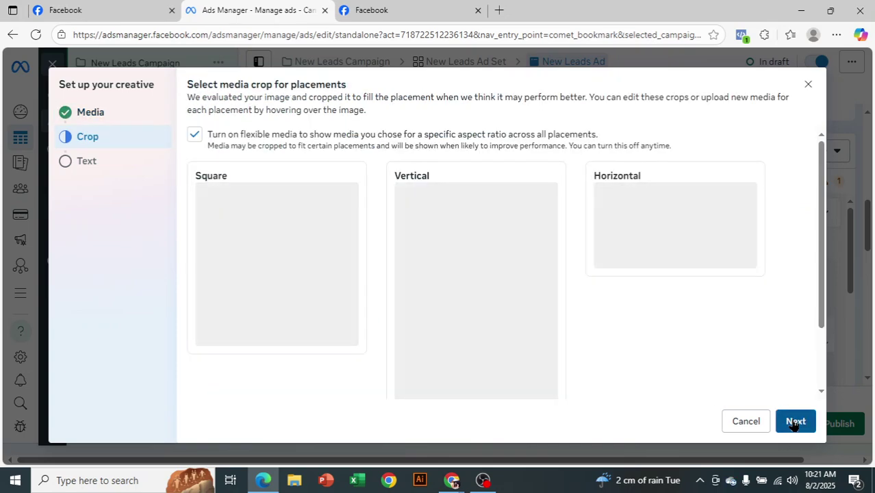
{"action": "left_click", "coordinate": [794, 422]}
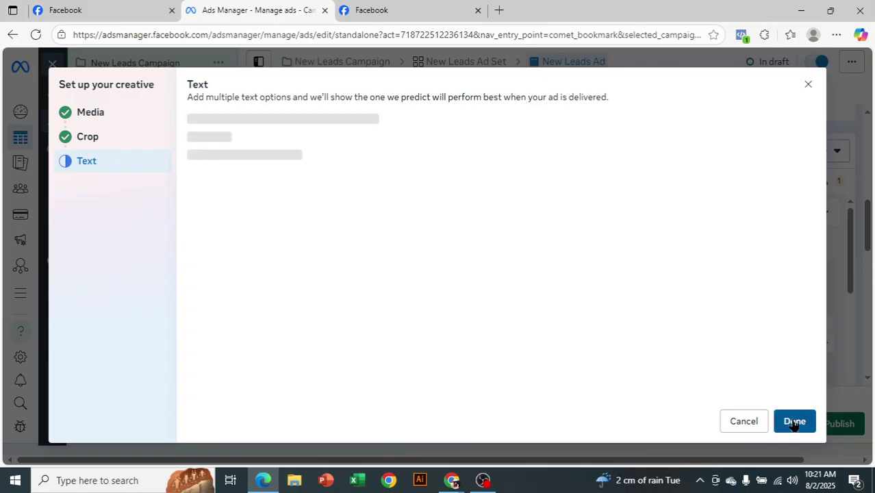
{"action": "left_click", "coordinate": [793, 421]}
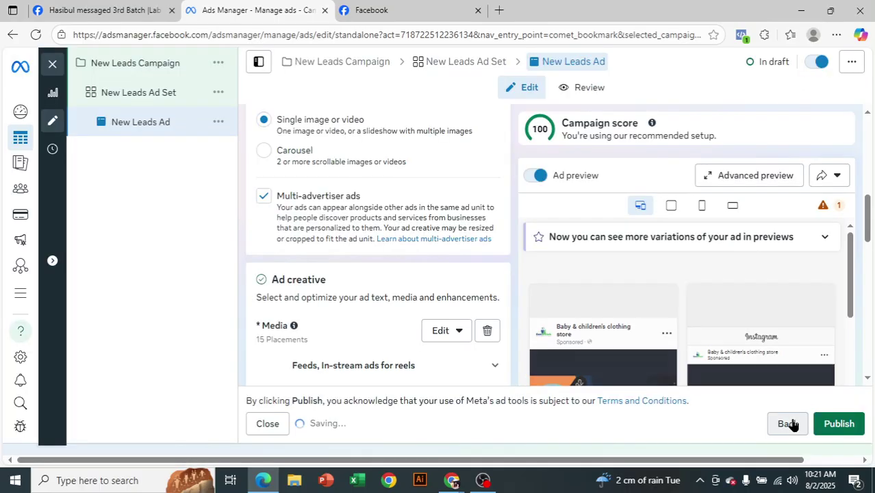
- Enter "jjjjjjjjjj" as the ad's primary text and "60% discount" as its headline
{"action": "scroll", "coordinate": [356, 259], "scroll_direction": "down", "scroll_amount": 5}
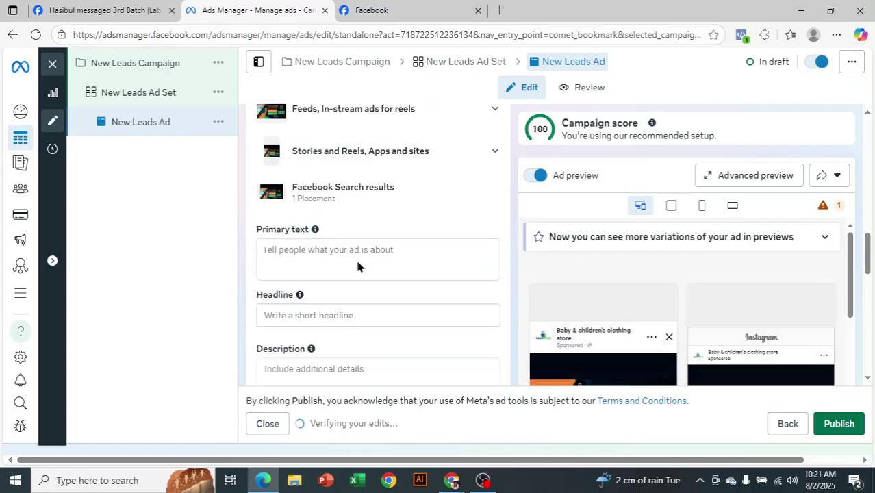
{"action": "scroll", "coordinate": [357, 262], "scroll_direction": "up", "scroll_amount": 1}
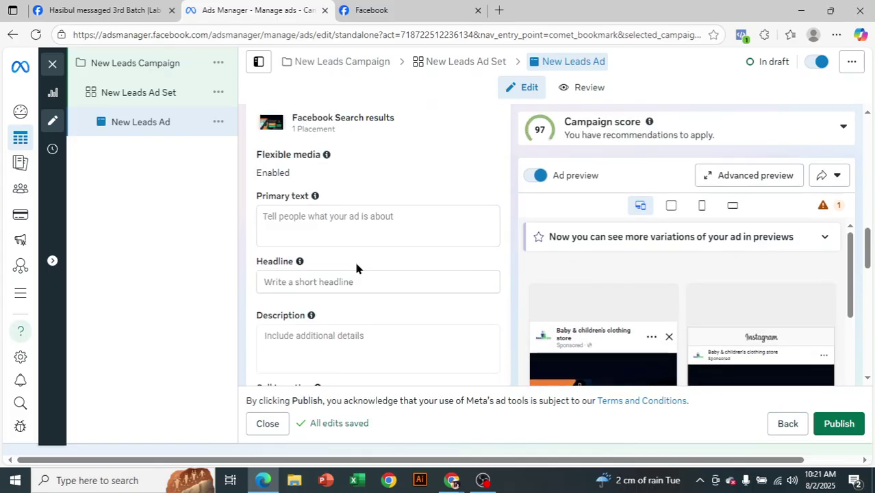
{"action": "left_click", "coordinate": [313, 227]}
{"action": "type", "text": "jjjjjjjjjj"}
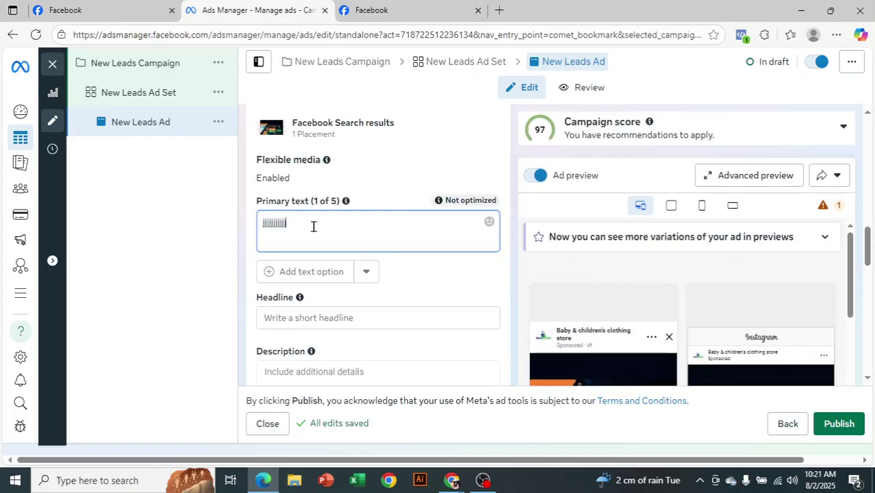
{"action": "left_click", "coordinate": [373, 318]}
{"action": "type", "text": "60"}
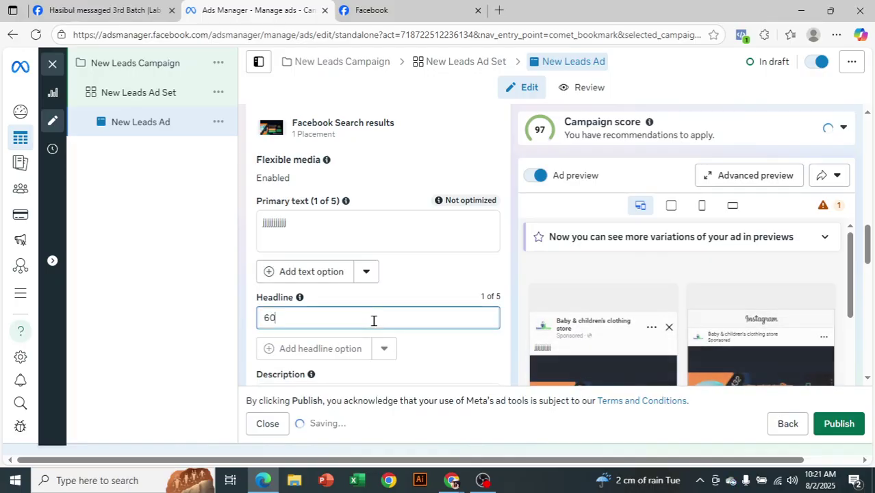
{"action": "type", "text": "% discou"}
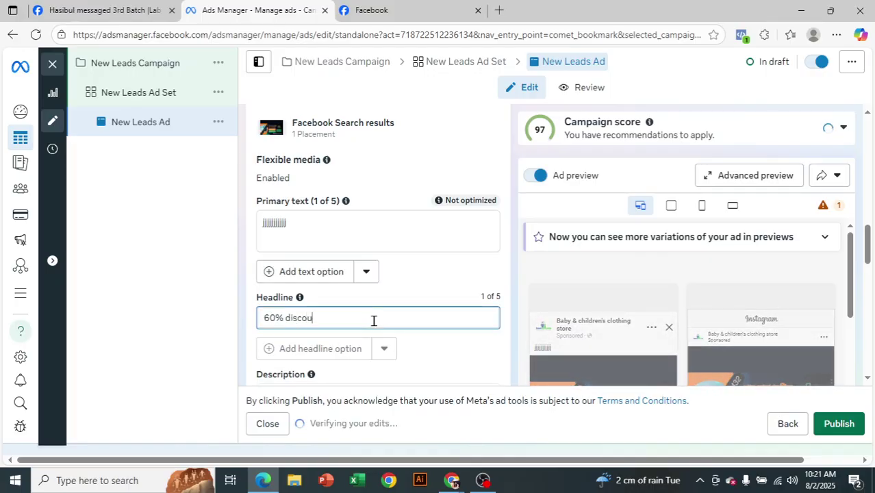
{"action": "type", "text": "nt"}
- Enter "Quick admit" as the ad's description and check the Sign up call to action in the ad preview
{"action": "scroll", "coordinate": [355, 333], "scroll_direction": "down", "scroll_amount": 2}
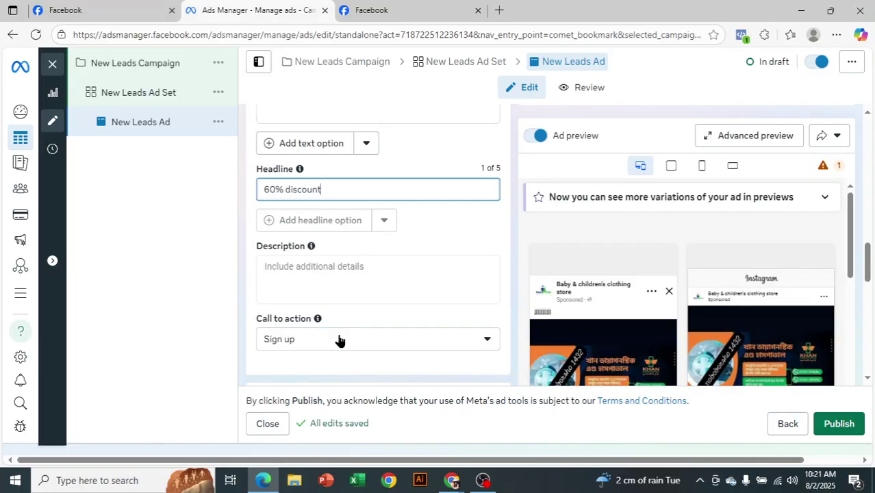
{"action": "left_click", "coordinate": [308, 262]}
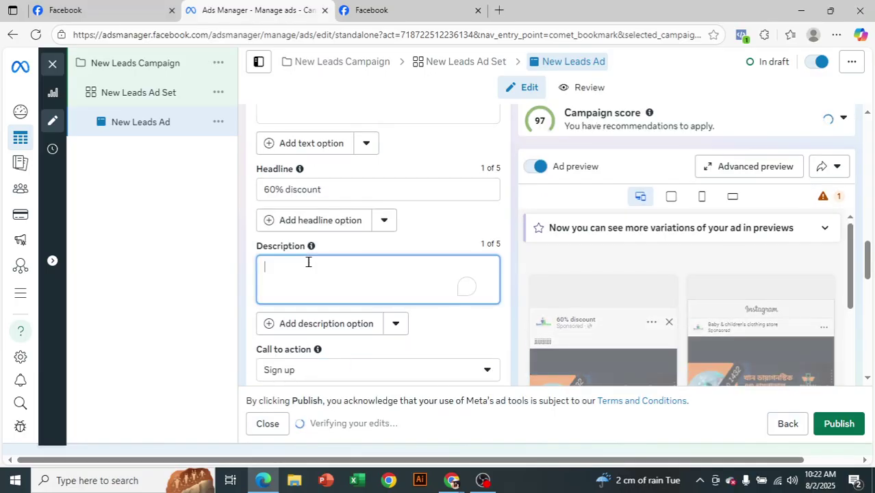
{"action": "type", "text": "Quick admit"}
{"action": "scroll", "coordinate": [406, 301], "scroll_direction": "down", "scroll_amount": 2}
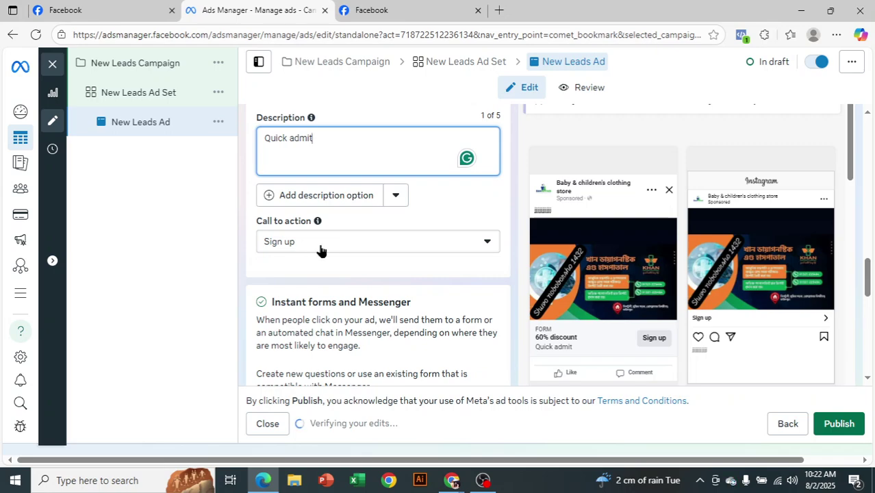
{"action": "mouse_move", "coordinate": [653, 333]}
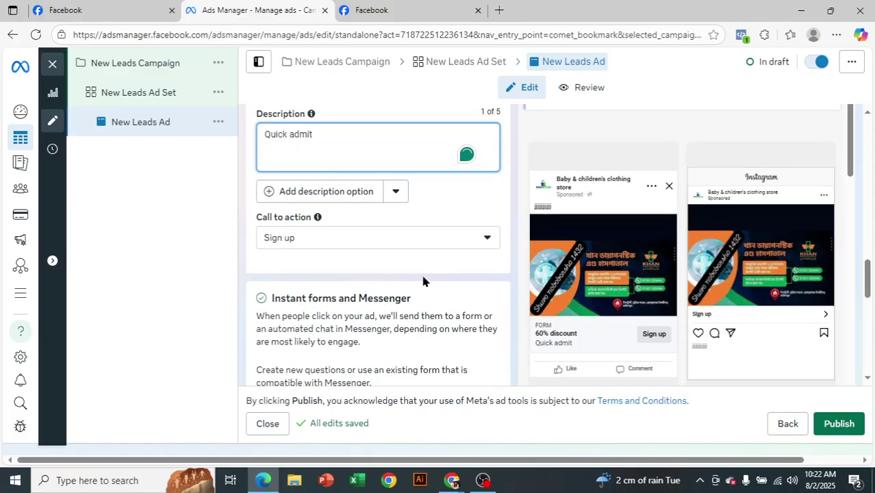
- Start a new instant form for the ad and name it "3rd batch -- 8/2/25, 10:22 AM"
{"action": "scroll", "coordinate": [423, 281], "scroll_direction": "down", "scroll_amount": 2}
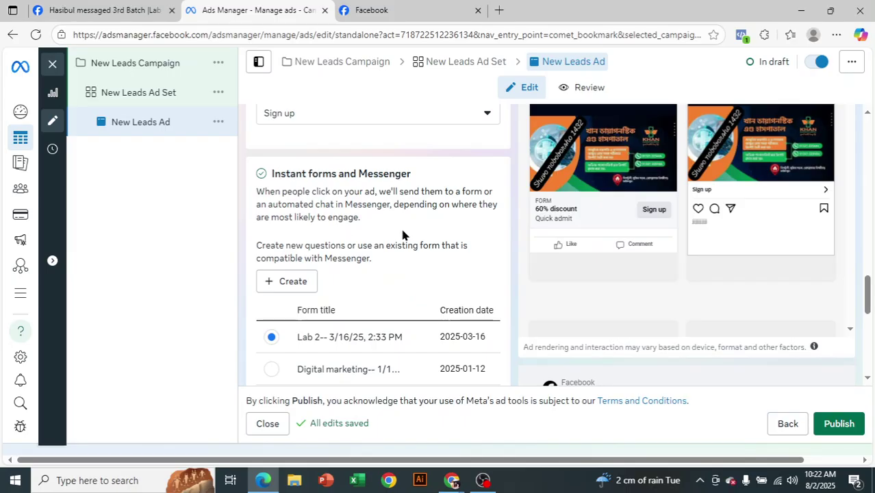
{"action": "scroll", "coordinate": [403, 227], "scroll_direction": "down", "scroll_amount": 1}
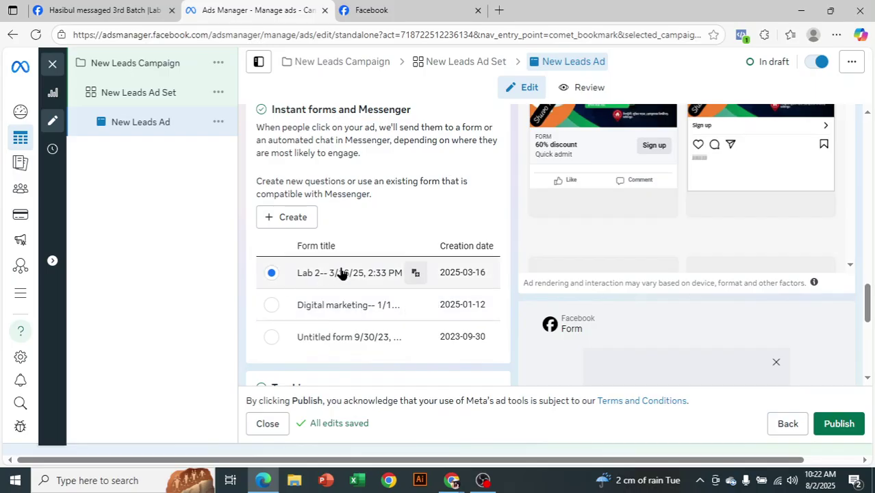
{"action": "left_click", "coordinate": [286, 219]}
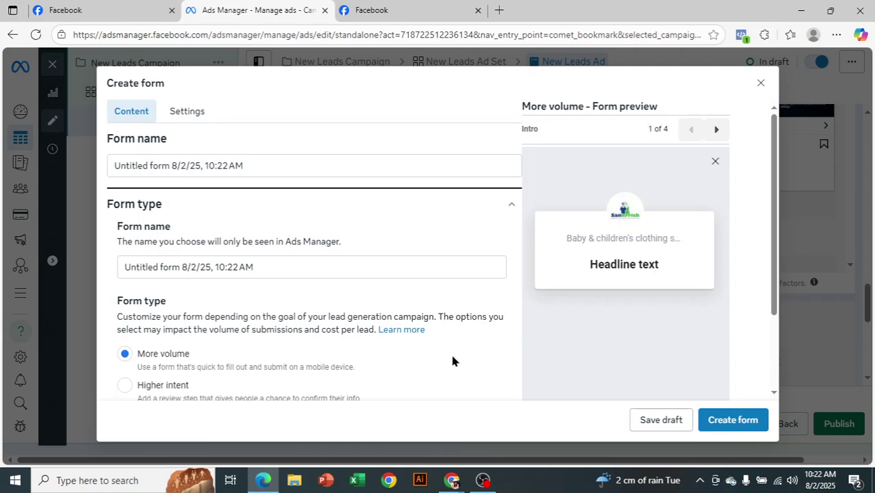
{"action": "scroll", "coordinate": [342, 267], "scroll_direction": "down", "scroll_amount": 5}
{"action": "scroll", "coordinate": [339, 267], "scroll_direction": "up", "scroll_amount": 6}
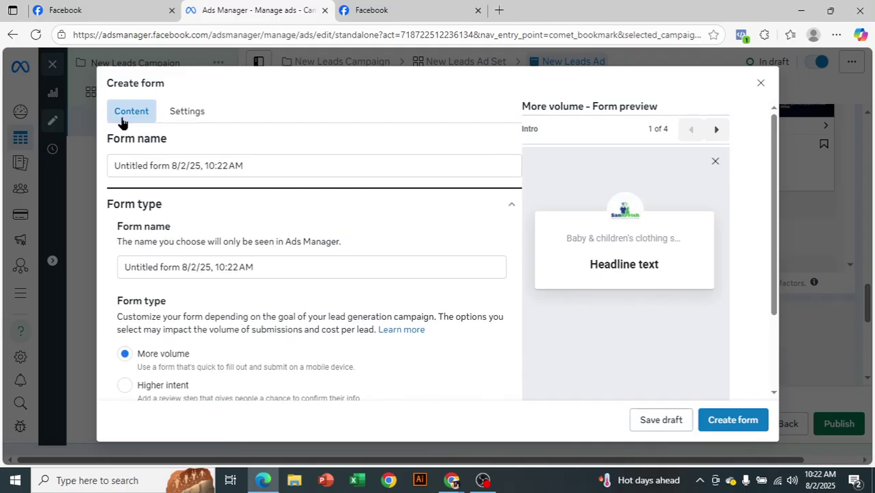
{"action": "left_click_drag", "start_coordinate": [169, 165], "coordinate": [103, 182]}
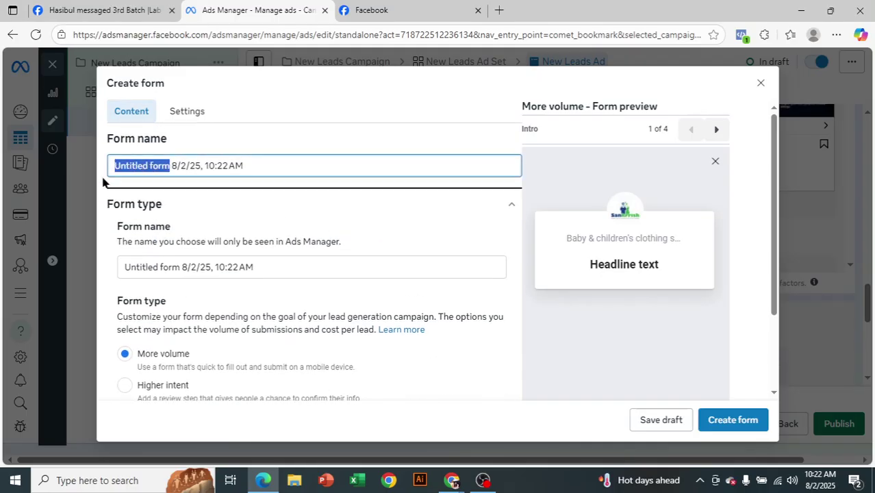
{"action": "key", "text": "BackSpace"}
{"action": "type", "text": "3r"}
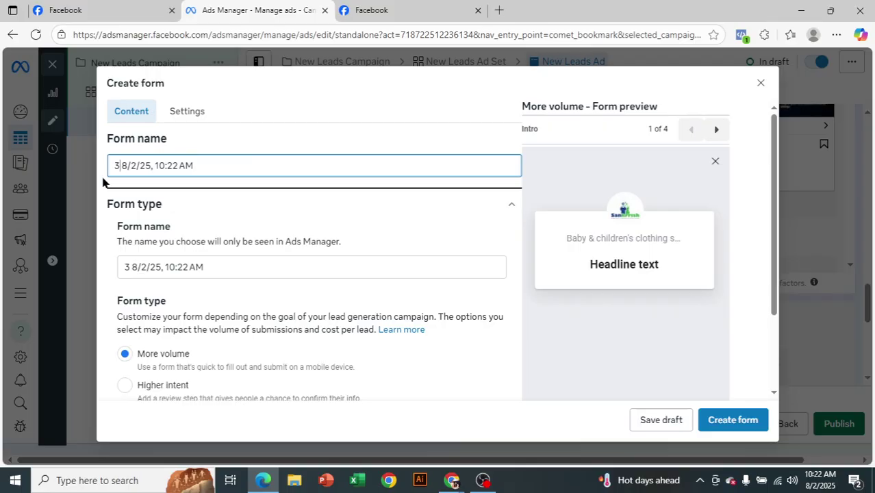
{"action": "type", "text": "d batch"}
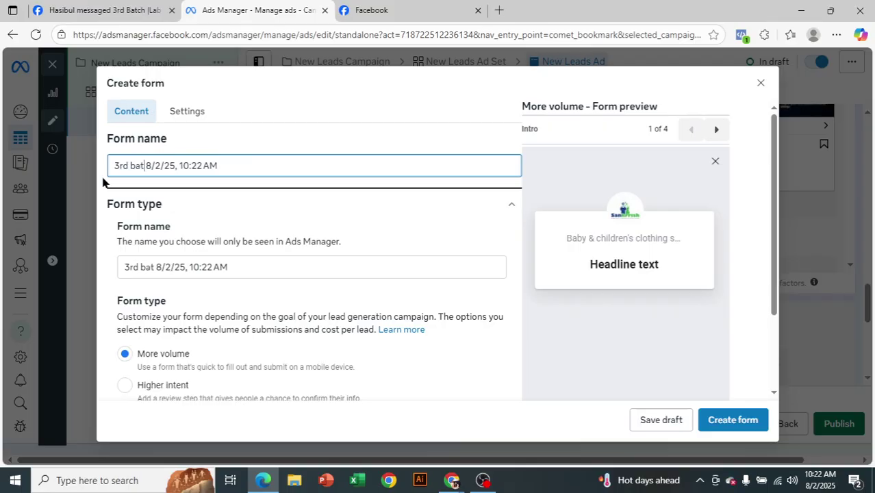
{"action": "type", "text": " --"}
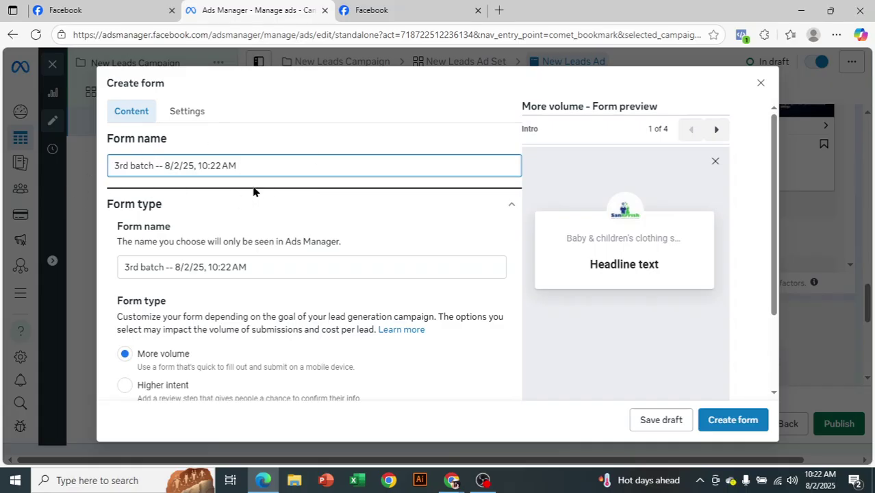
- Review the form type options, dismiss the phone verification tip, and set the form type to Higher intent
{"action": "scroll", "coordinate": [254, 189], "scroll_direction": "down", "scroll_amount": 1}
{"action": "scroll", "coordinate": [235, 211], "scroll_direction": "down", "scroll_amount": 2}
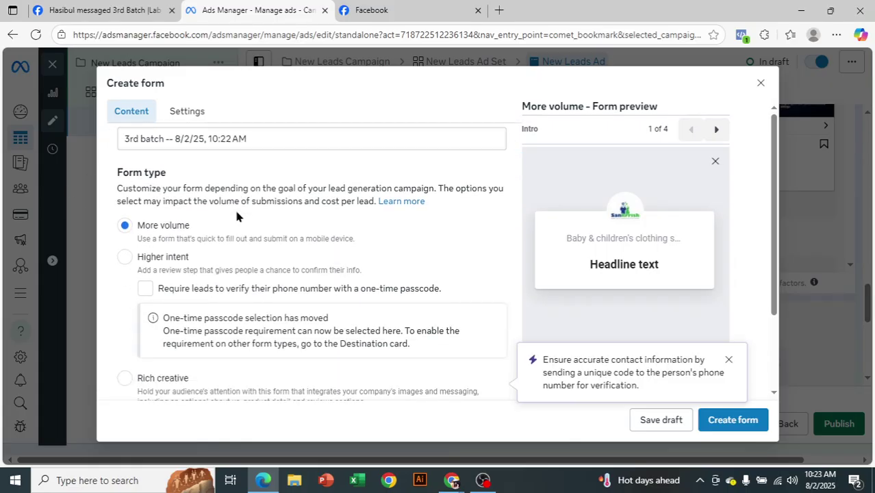
{"action": "scroll", "coordinate": [232, 229], "scroll_direction": "up", "scroll_amount": 2}
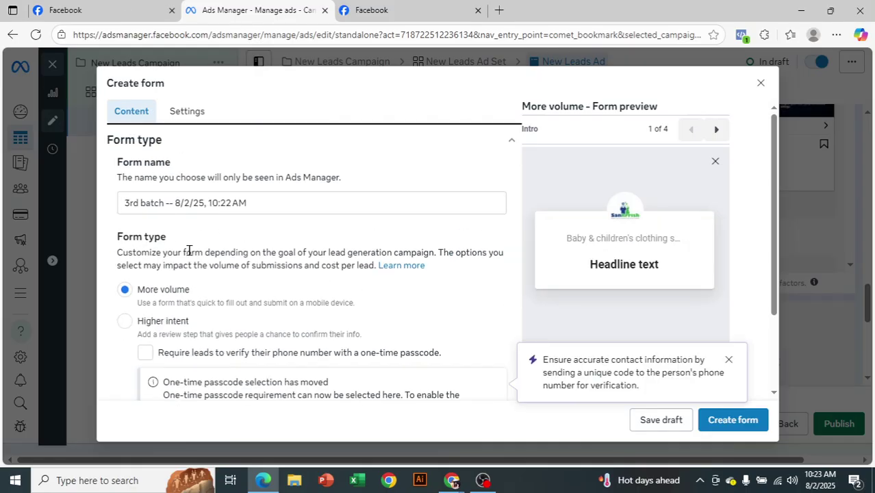
{"action": "scroll", "coordinate": [318, 318], "scroll_direction": "down", "scroll_amount": 2}
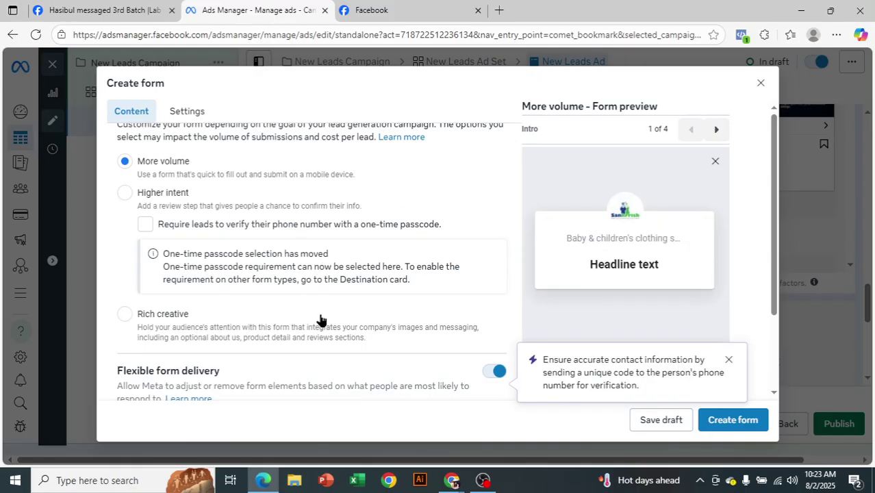
{"action": "scroll", "coordinate": [331, 308], "scroll_direction": "up", "scroll_amount": 1}
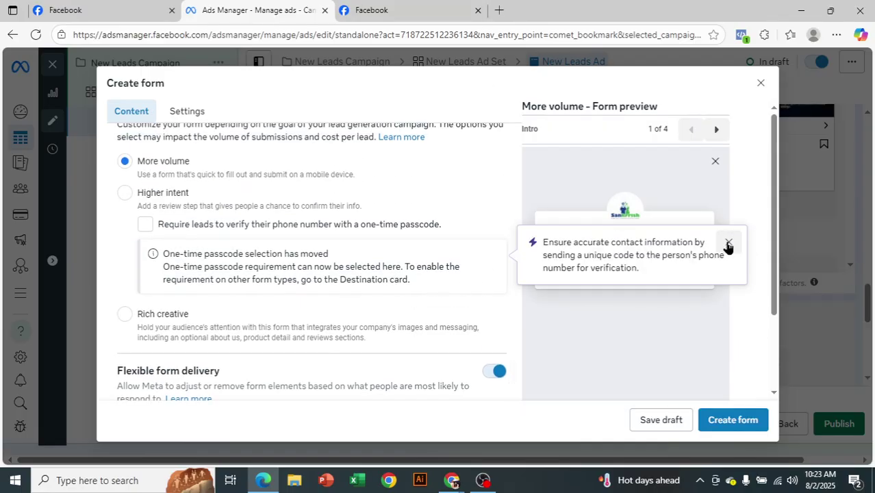
{"action": "left_click", "coordinate": [728, 242]}
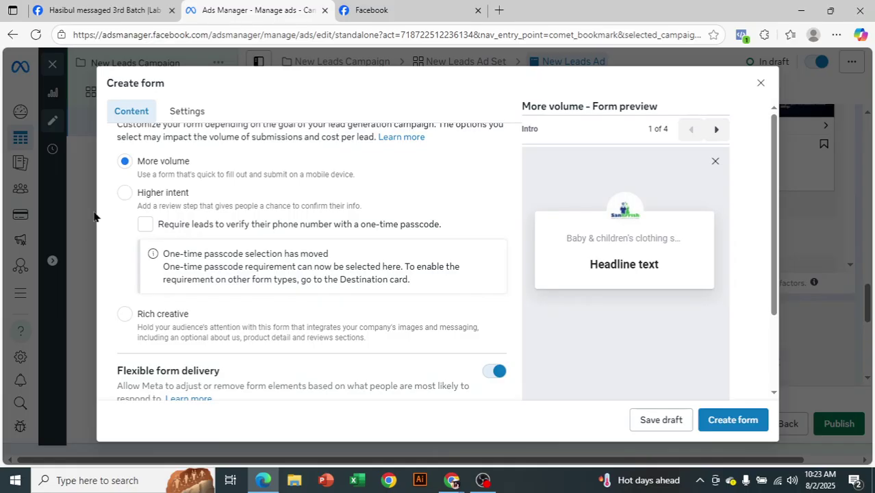
{"action": "left_click", "coordinate": [124, 193]}
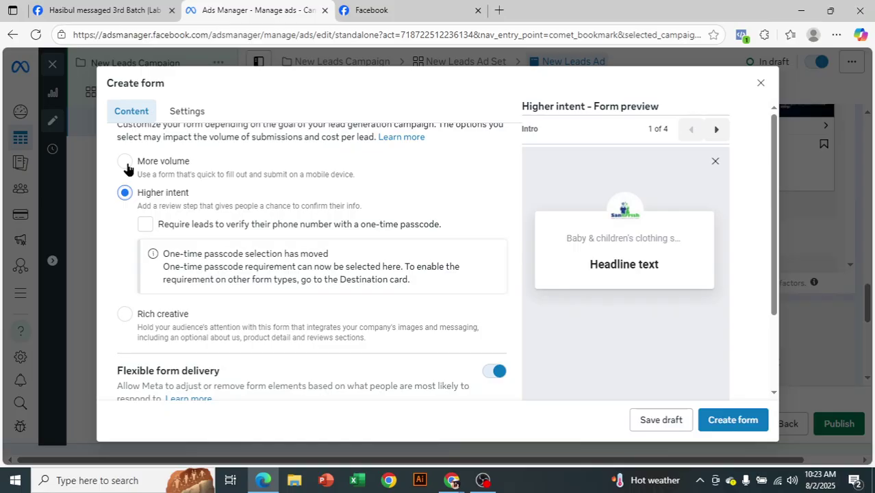
- Open the form's Intro section and turn on its background image, using the image from the ad
{"action": "scroll", "coordinate": [264, 204], "scroll_direction": "down", "scroll_amount": 3}
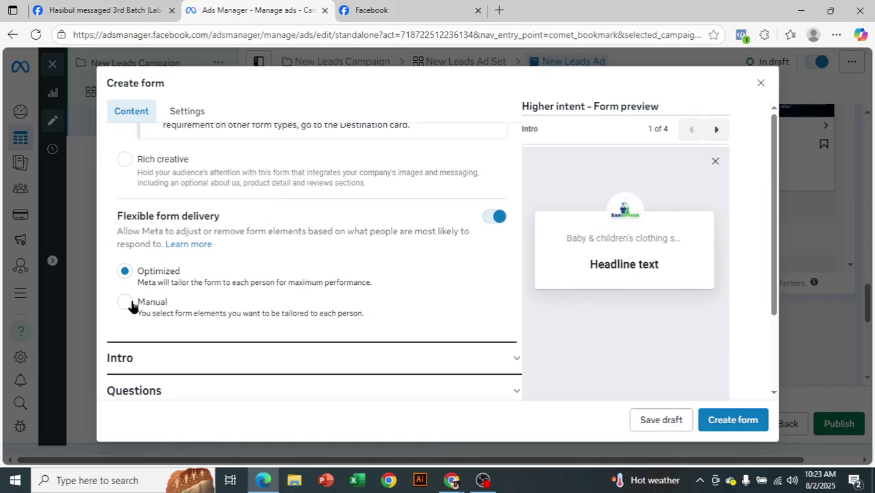
{"action": "scroll", "coordinate": [217, 250], "scroll_direction": "down", "scroll_amount": 2}
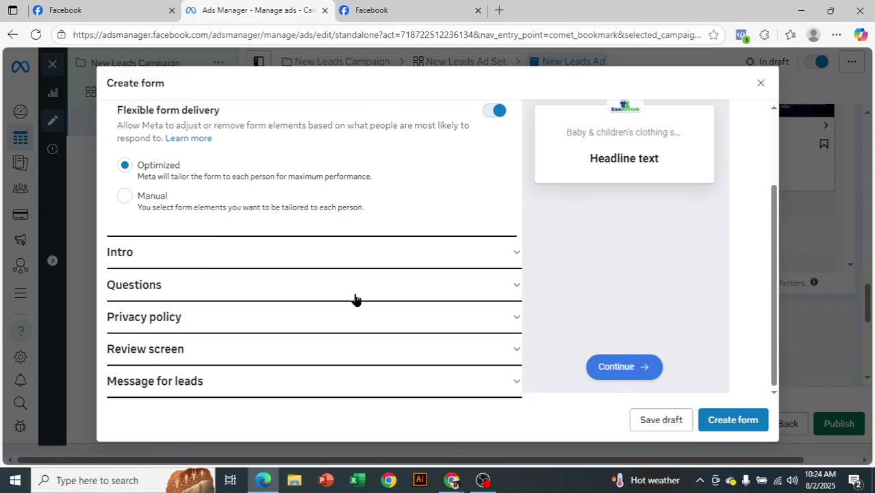
{"action": "left_click", "coordinate": [505, 254]}
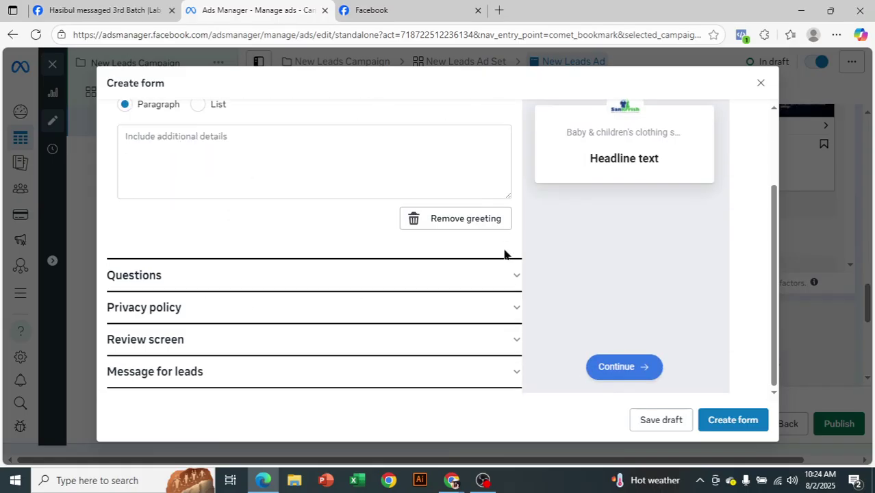
{"action": "scroll", "coordinate": [226, 157], "scroll_direction": "up", "scroll_amount": 2}
{"action": "scroll", "coordinate": [234, 150], "scroll_direction": "up", "scroll_amount": 2}
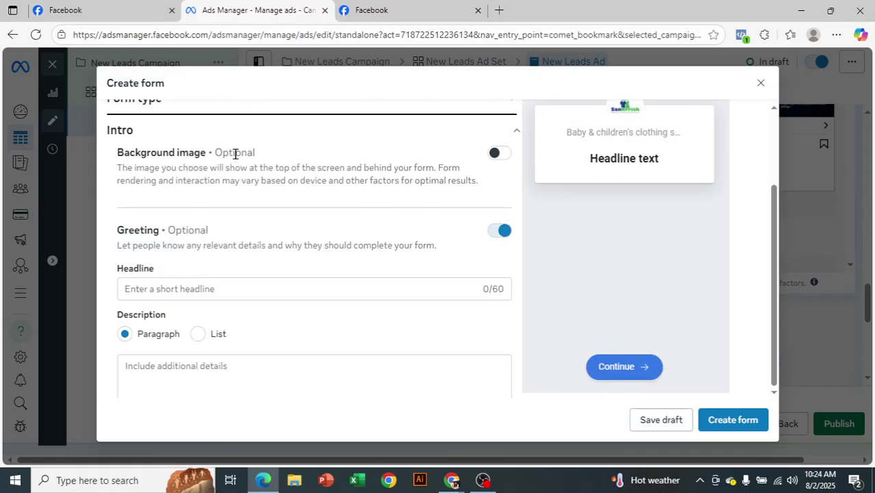
{"action": "scroll", "coordinate": [327, 239], "scroll_direction": "up", "scroll_amount": 1}
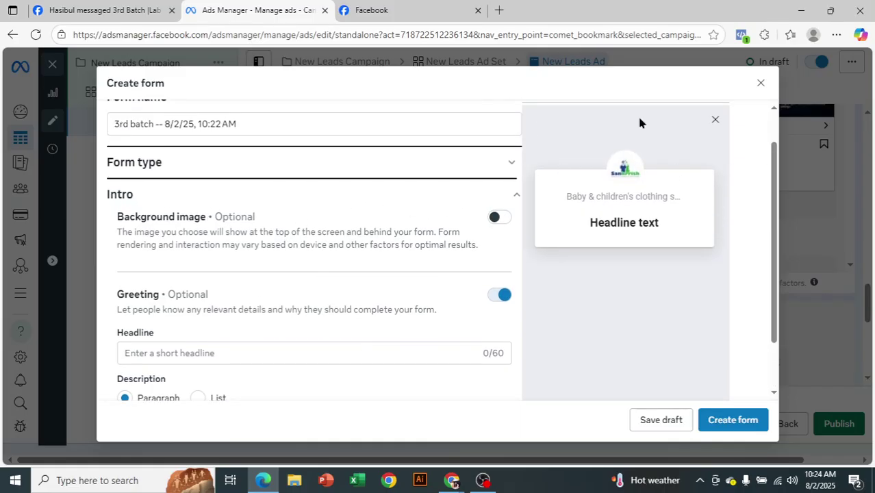
{"action": "scroll", "coordinate": [229, 276], "scroll_direction": "down", "scroll_amount": 2}
{"action": "scroll", "coordinate": [204, 220], "scroll_direction": "up", "scroll_amount": 2}
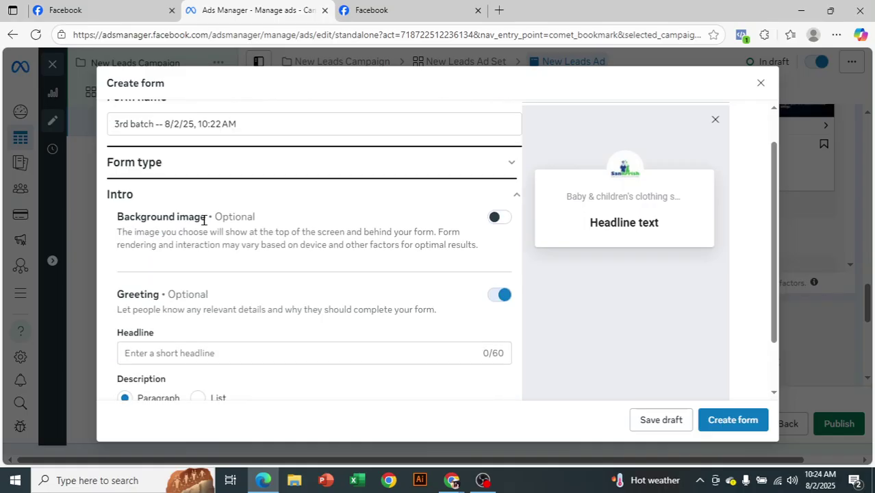
{"action": "left_click", "coordinate": [496, 217]}
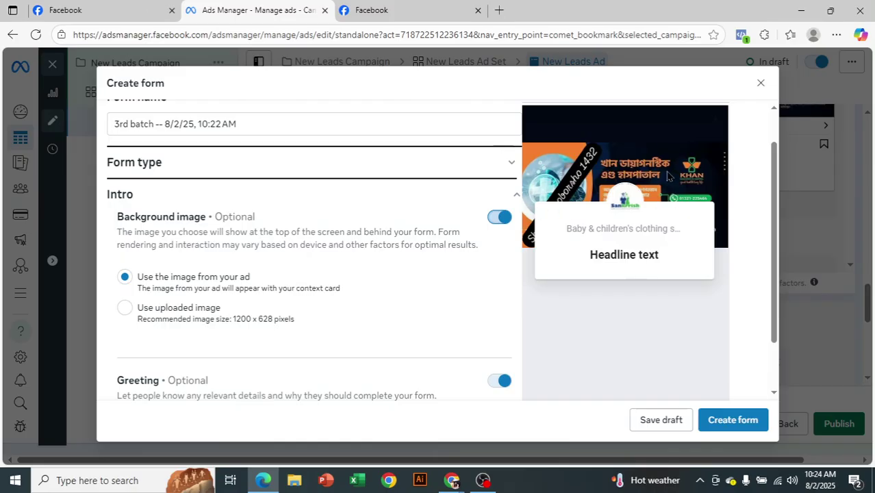
{"action": "scroll", "coordinate": [213, 297], "scroll_direction": "down", "scroll_amount": 2}
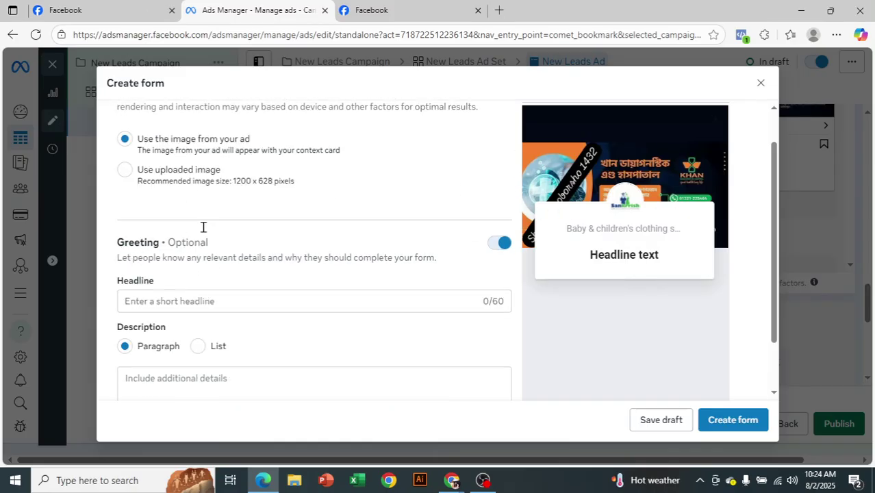
{"action": "scroll", "coordinate": [172, 213], "scroll_direction": "down", "scroll_amount": 1}
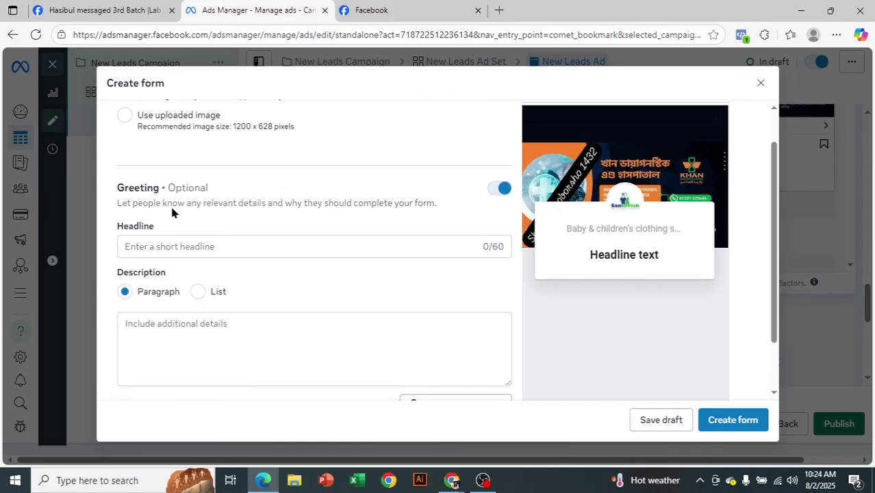
{"action": "left_click", "coordinate": [201, 247]}
{"action": "type", "text": "W"}
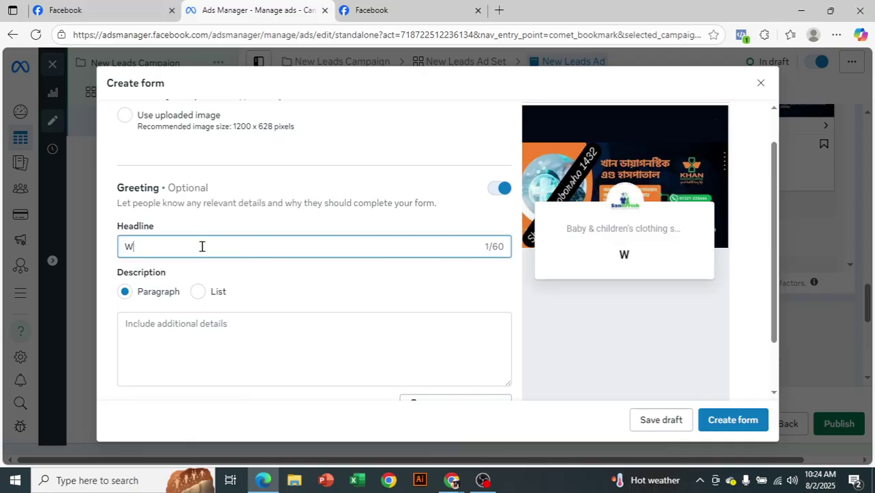
{"action": "type", "text": "elcome"}
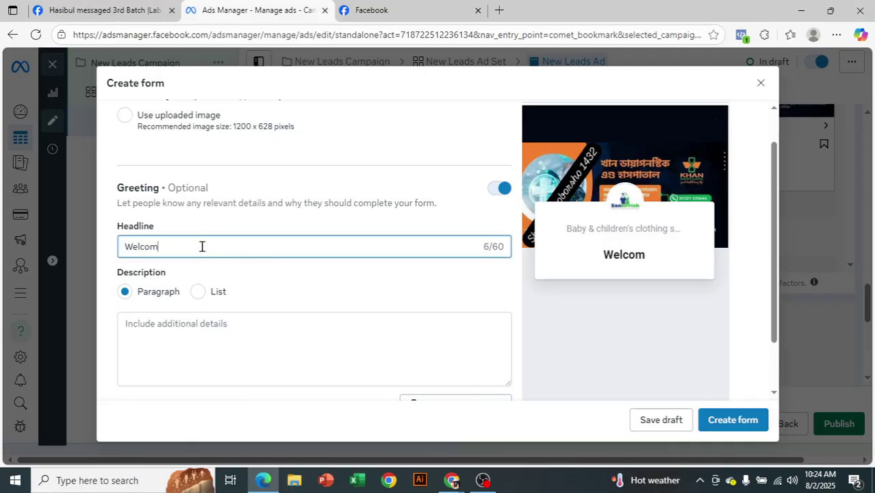
{"action": "key", "text": "BackSpace"}
{"action": "key", "text": "BackSpace"}
{"action": "key", "text": "BackSpace"}
{"action": "key", "text": "BackSpace"}
{"action": "key", "text": "BackSpace"}
{"action": "key", "text": "BackSpace"}
{"action": "key", "text": "BackSpace"}
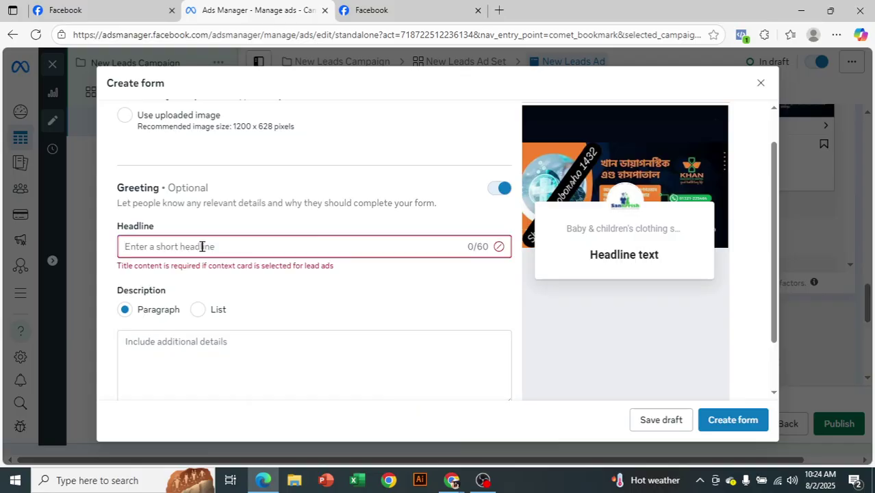
- Enter "Are You interested in Freelancing?" as the headline of the form's greeting
{"action": "type", "text": "Are"}
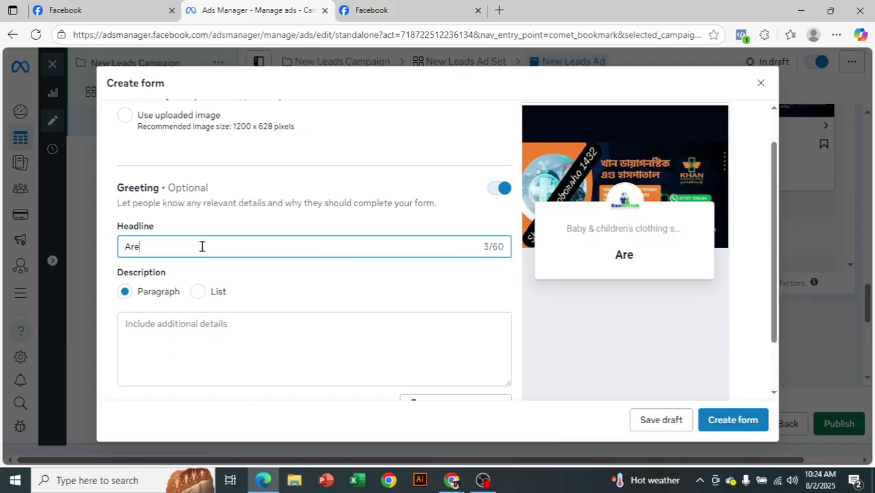
{"action": "type", "text": " You i"}
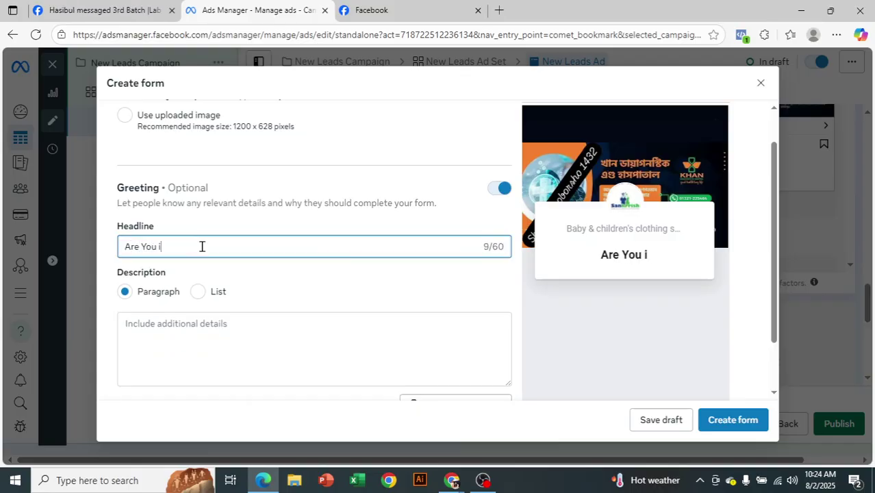
{"action": "type", "text": "nterest"}
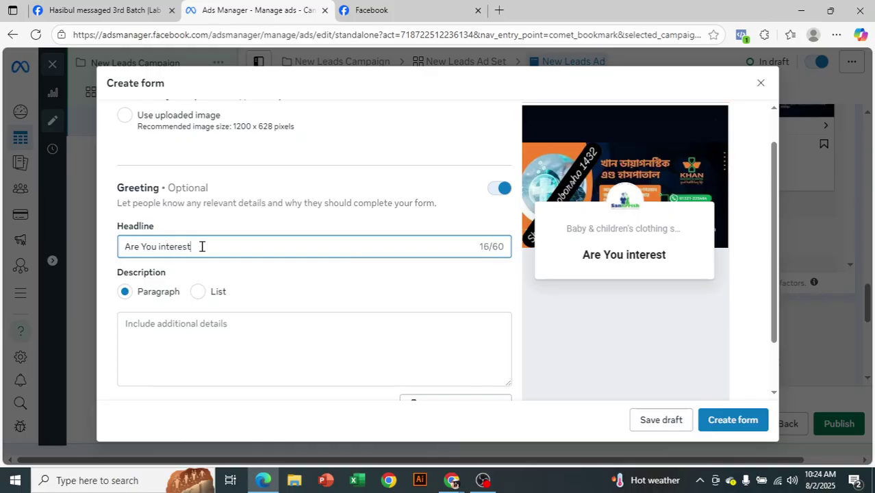
{"action": "type", "text": "ed inDig"}
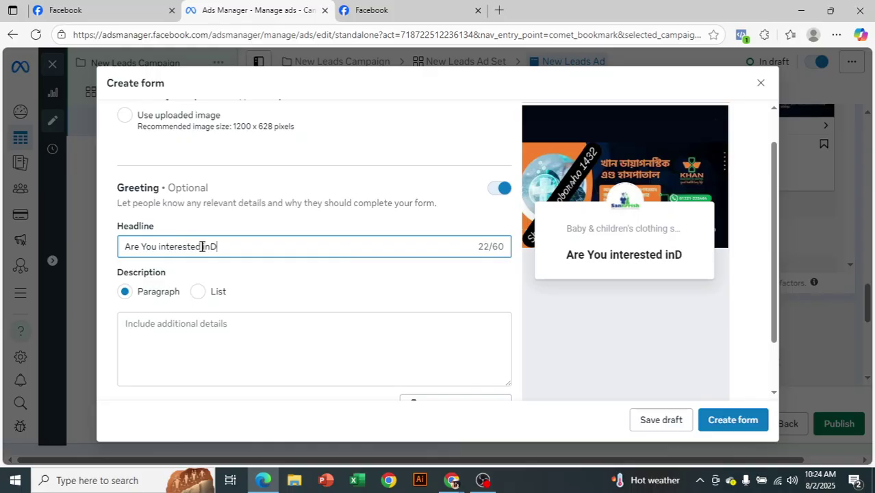
{"action": "key", "text": "BackSpace"}
{"action": "key", "text": "BackSpace"}
{"action": "key", "text": "BackSpace"}
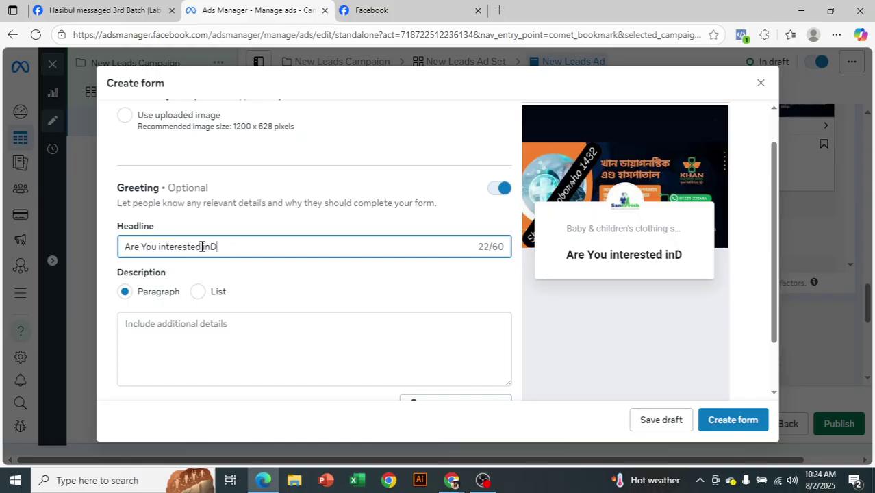
{"action": "type", "text": "Free"}
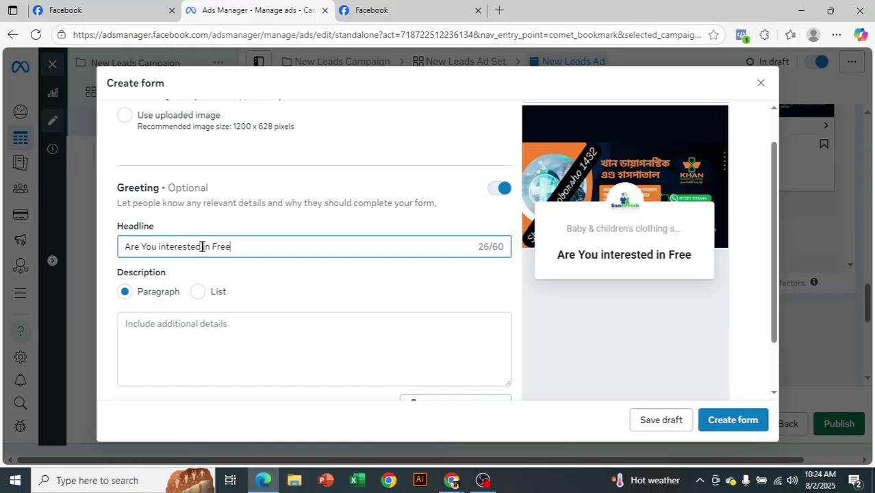
{"action": "type", "text": "lancing?"}
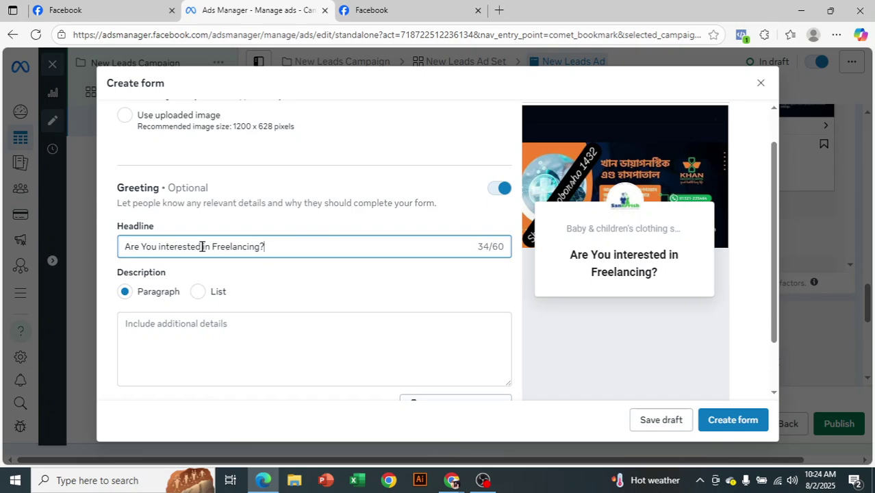
- Enter the greeting's description as the paragraph "If, yes please fill the form."
{"action": "scroll", "coordinate": [202, 246], "scroll_direction": "down", "scroll_amount": 2}
{"action": "left_click", "coordinate": [195, 258]}
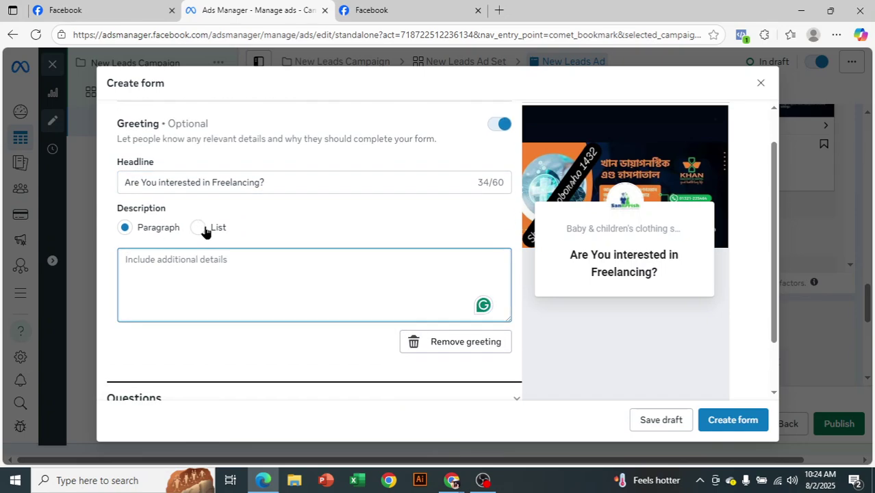
{"action": "type", "text": "I"}
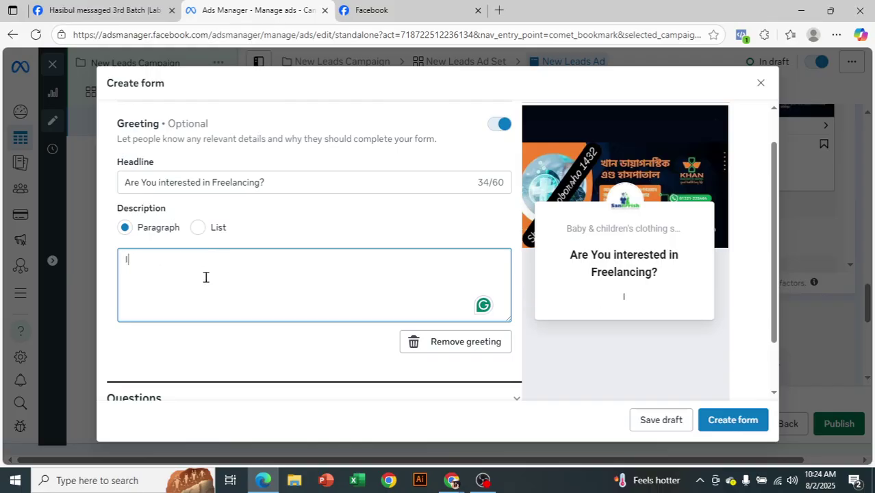
{"action": "type", "text": "f, yes pl"}
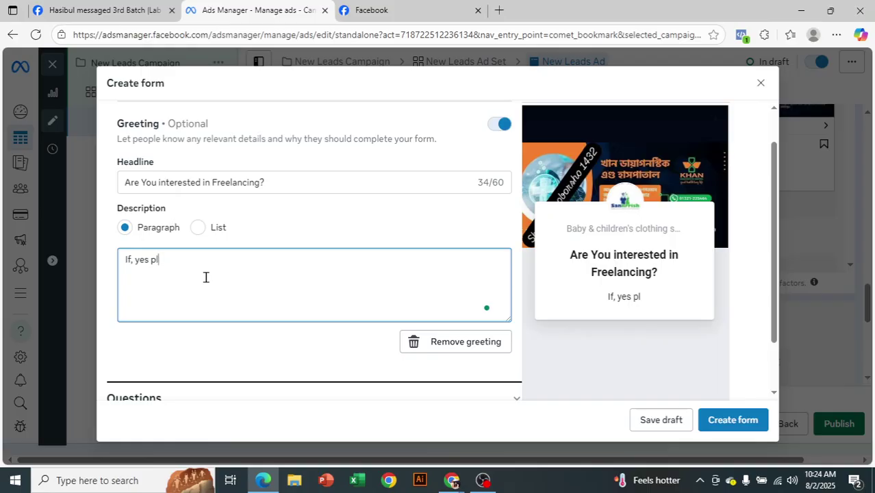
{"action": "type", "text": "ease fill"}
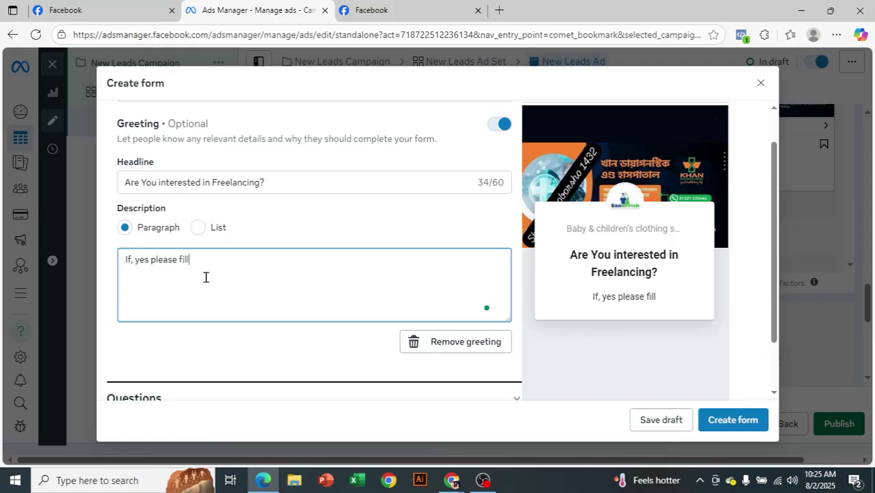
{"action": "type", "text": " th"}
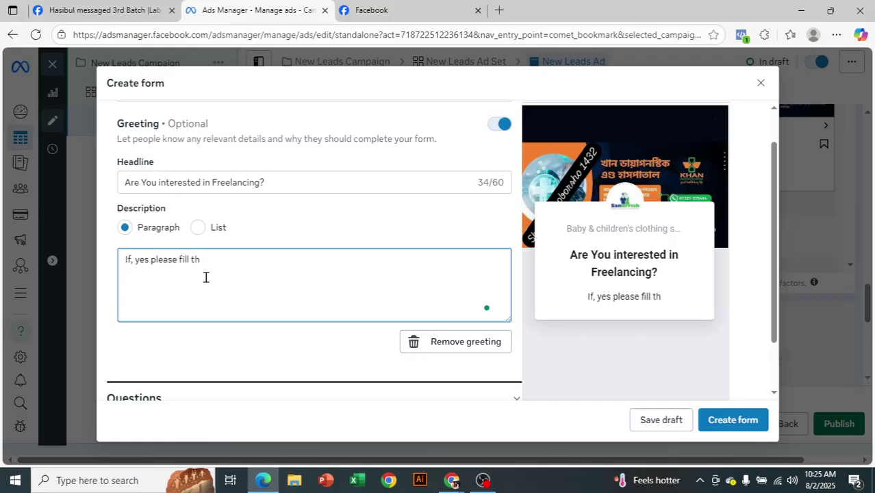
{"action": "type", "text": "e form."}
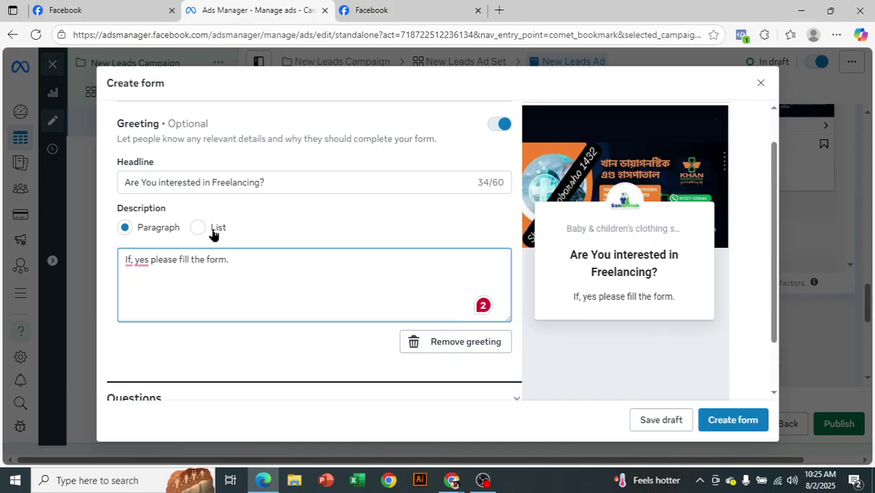
- Change the greeting's description format to List and enter "1) Graphic" as its first item
{"action": "left_click", "coordinate": [213, 233]}
{"action": "left_click", "coordinate": [158, 261]}
{"action": "type", "text": "1"}
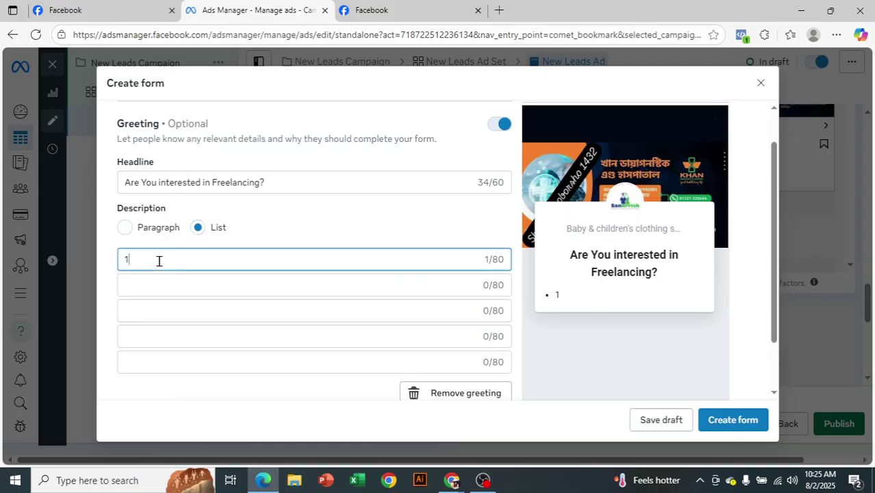
{"action": "type", "text": ") Gr"}
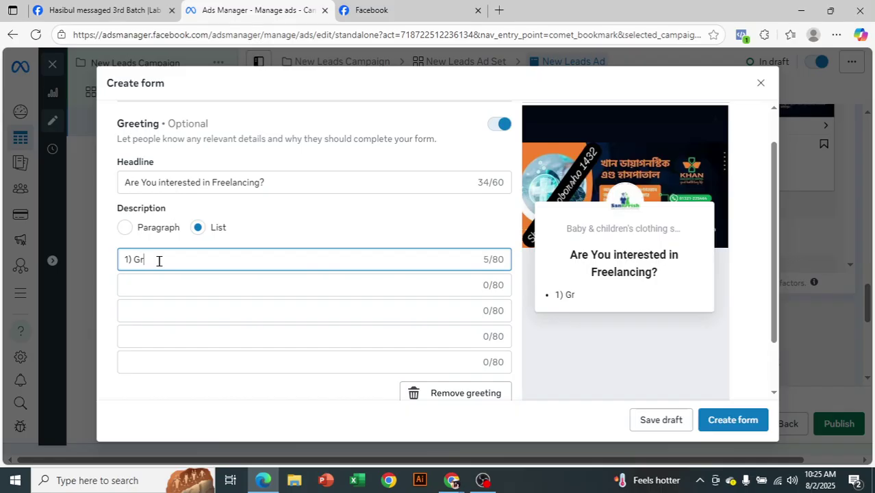
{"action": "type", "text": "aphic"}
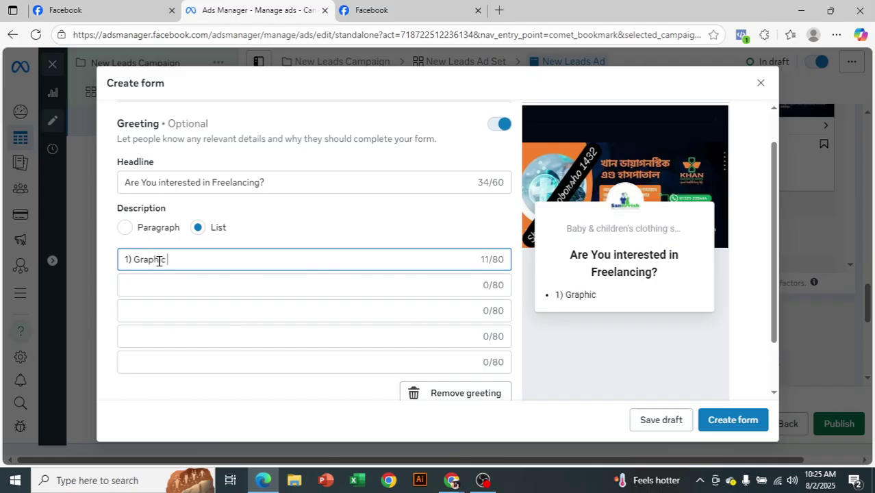
- Add "2) Digital marketing" and "3) Wb design" as the second and third description items and expand the list in the form preview
{"action": "left_click", "coordinate": [196, 283]}
{"action": "type", "text": "2"}
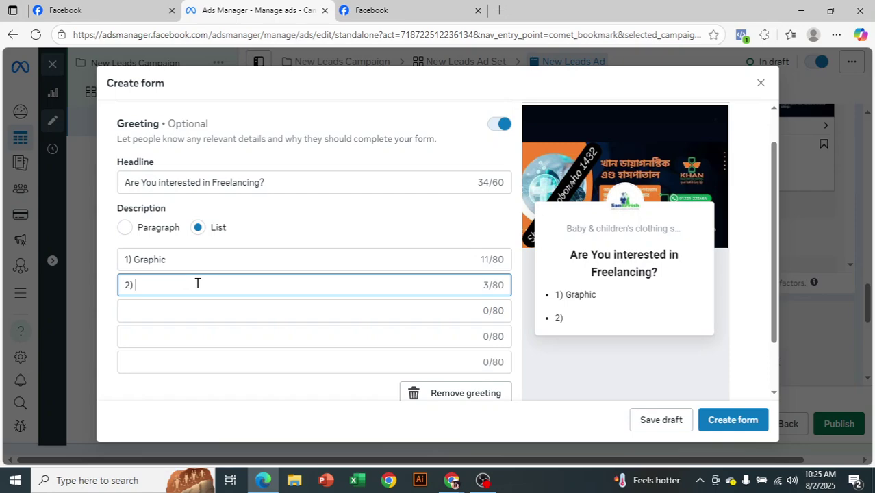
{"action": "type", "text": ") Digit"}
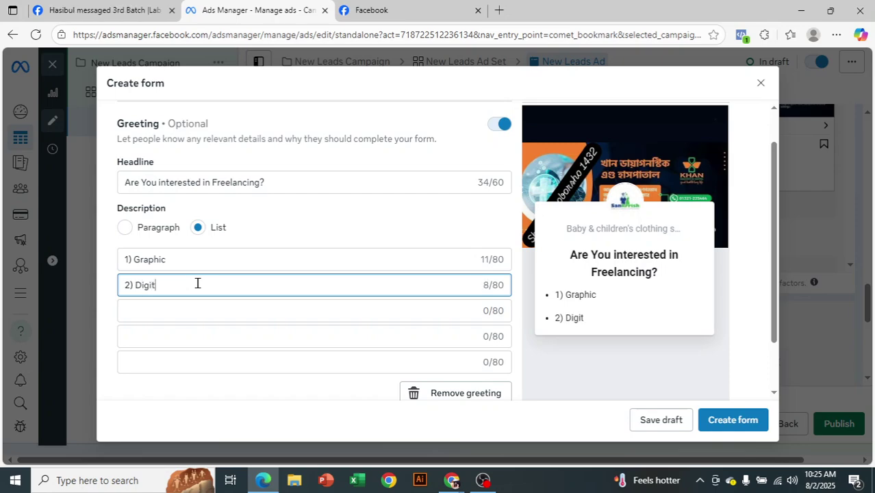
{"action": "type", "text": "al ma"}
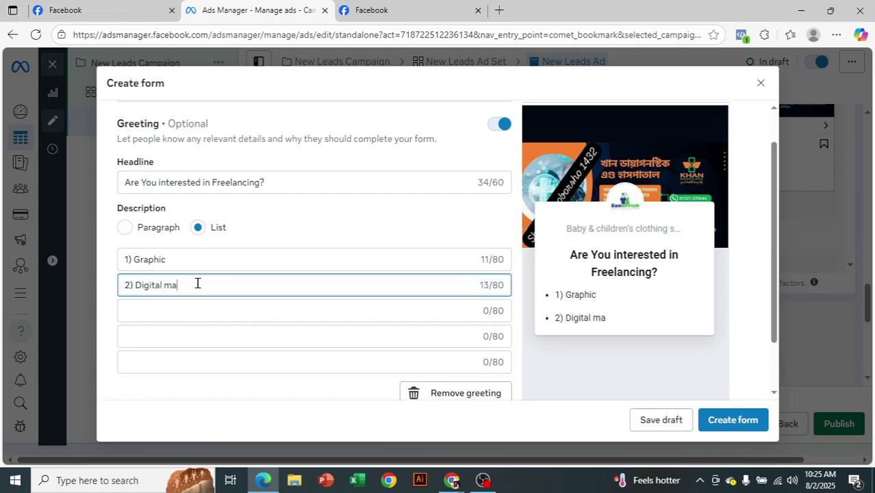
{"action": "type", "text": "rketing"}
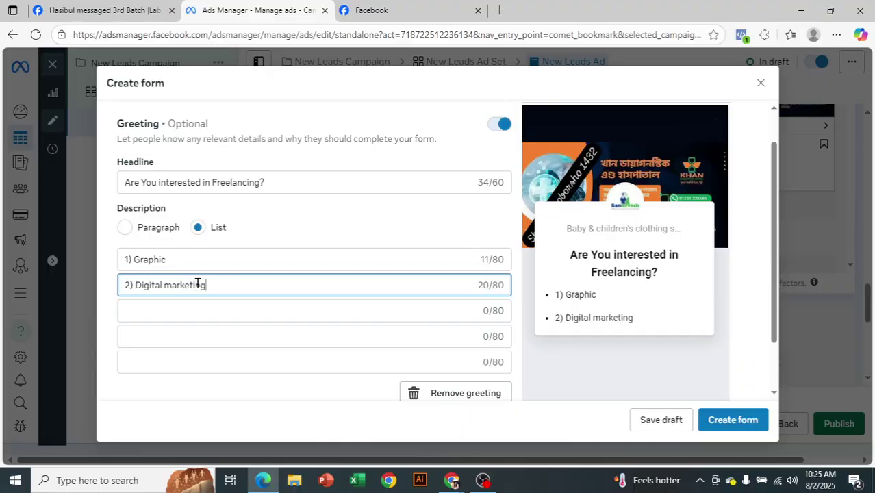
{"action": "left_click", "coordinate": [222, 309]}
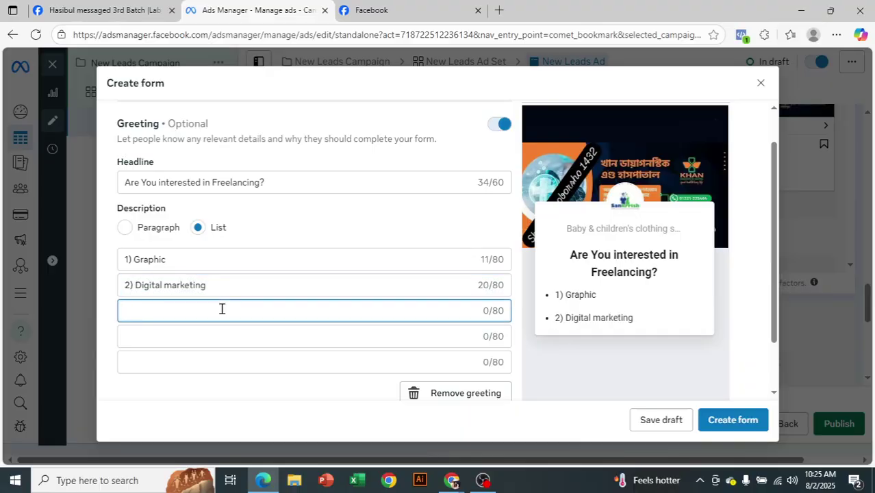
{"action": "type", "text": "3) W"}
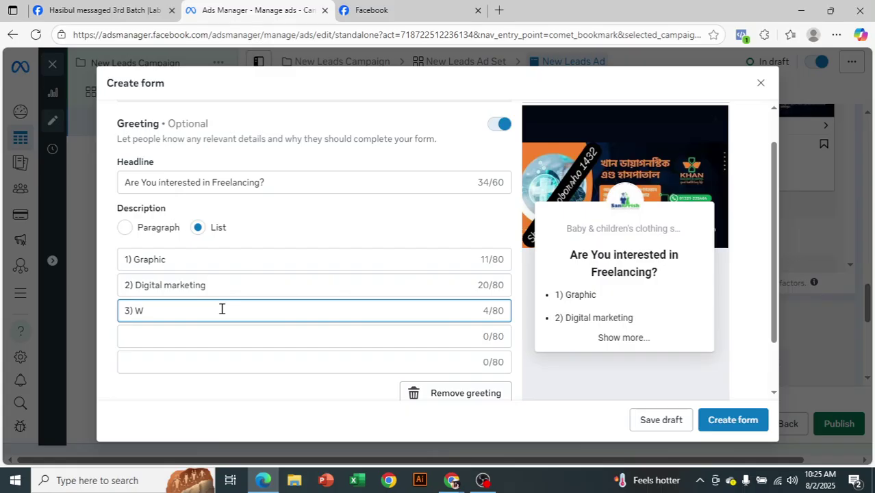
{"action": "type", "text": "b design"}
{"action": "left_click", "coordinate": [617, 337]}
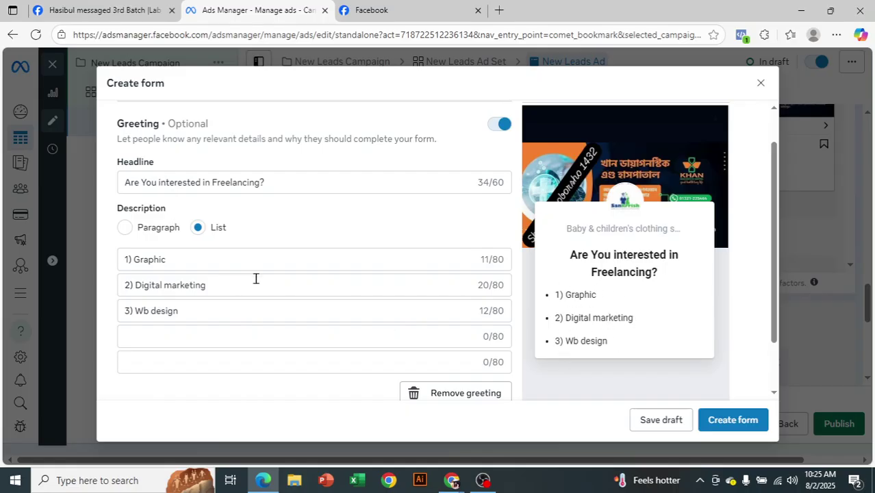
- Remove the greeting with its list description from the form intro and turn on a blank greeting again
{"action": "scroll", "coordinate": [217, 262], "scroll_direction": "down", "scroll_amount": 1}
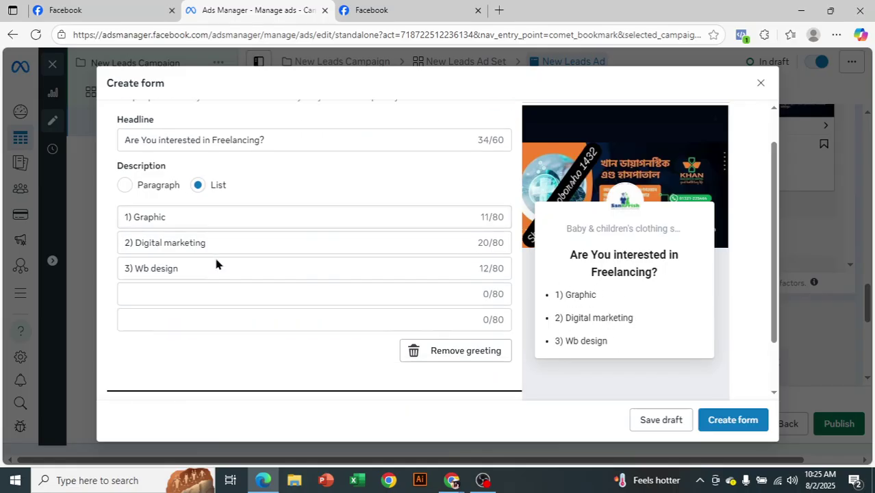
{"action": "left_click", "coordinate": [467, 341]}
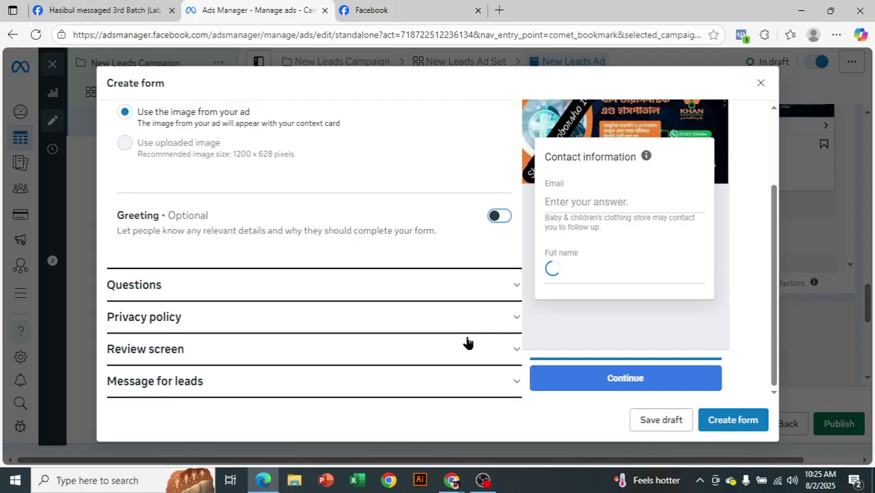
{"action": "scroll", "coordinate": [340, 242], "scroll_direction": "up", "scroll_amount": 2}
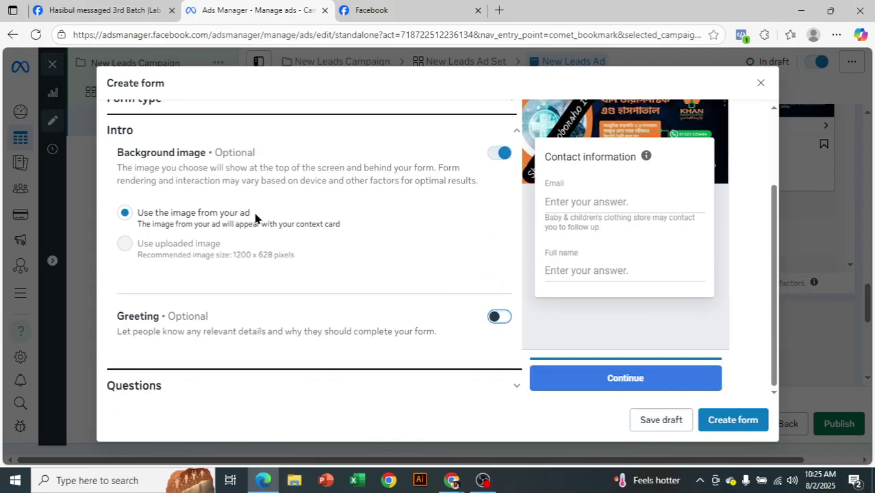
{"action": "left_click", "coordinate": [499, 317]}
{"action": "scroll", "coordinate": [293, 255], "scroll_direction": "down", "scroll_amount": 3}
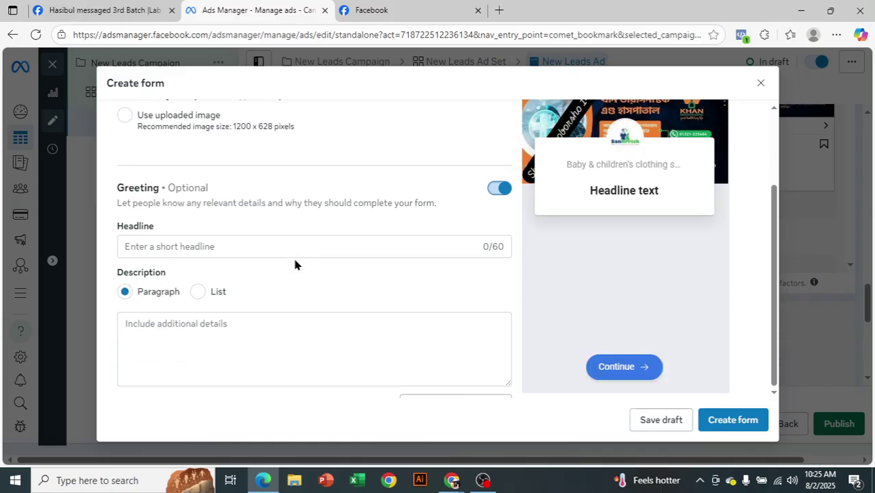
{"action": "scroll", "coordinate": [250, 226], "scroll_direction": "down", "scroll_amount": 1}
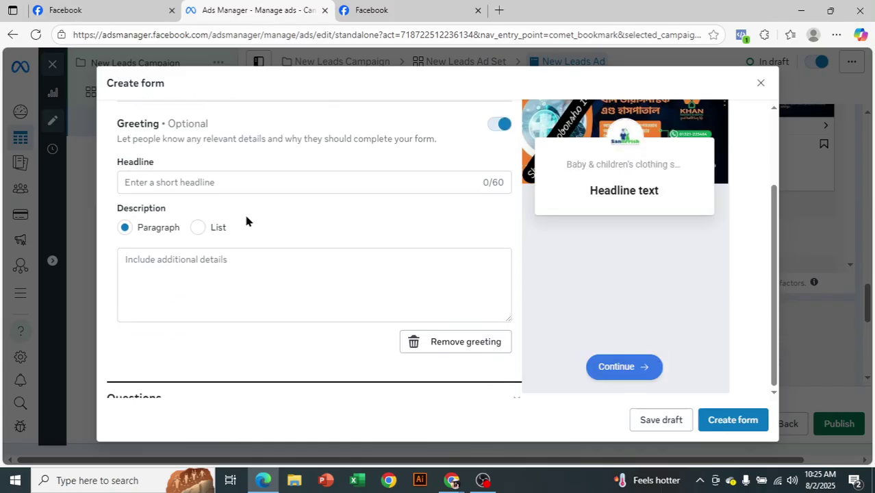
- Enter "Are You interested in Freelancing?" as the headline of the blank greeting
{"action": "left_click", "coordinate": [167, 179]}
{"action": "type", "text": "Are "}
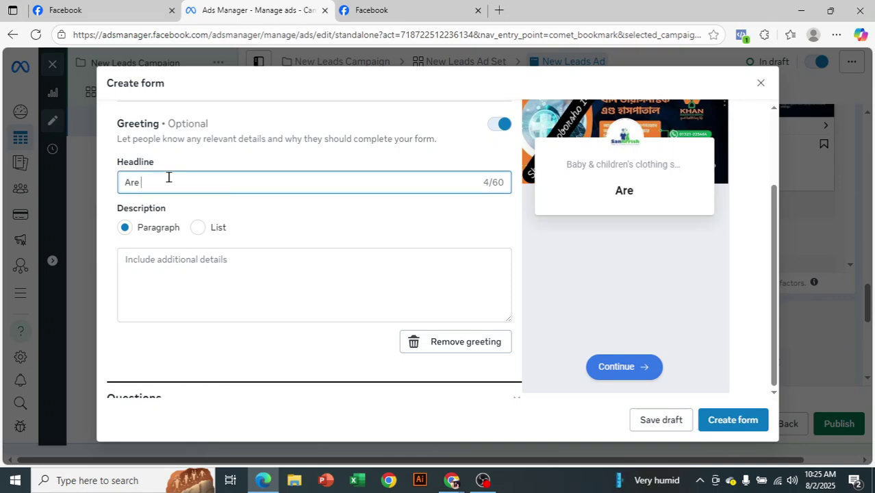
{"action": "type", "text": "You in"}
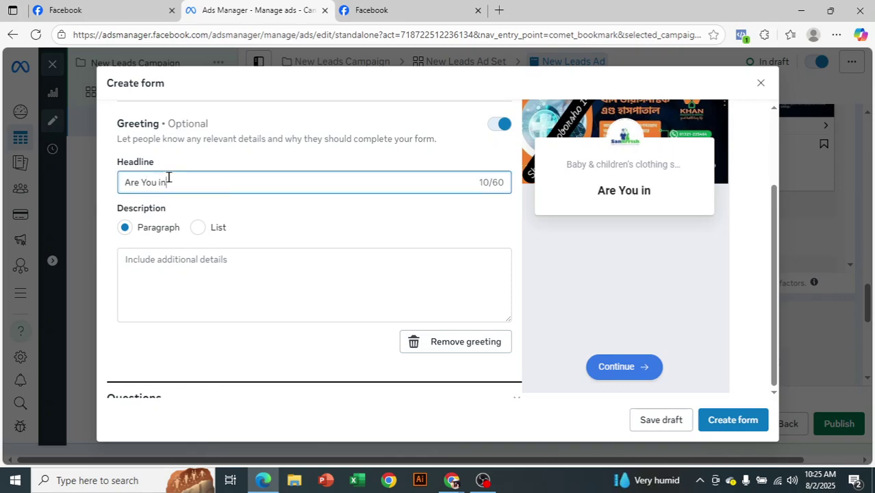
{"action": "type", "text": "terested"}
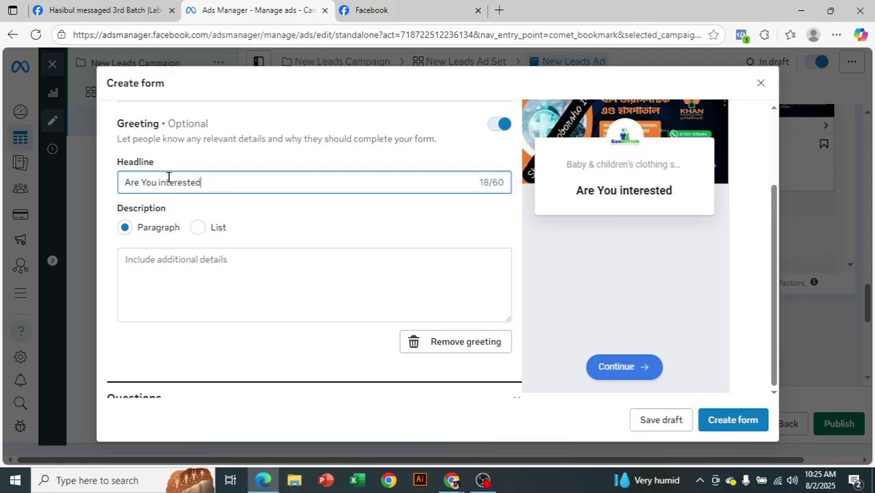
{"action": "type", "text": " in Fre"}
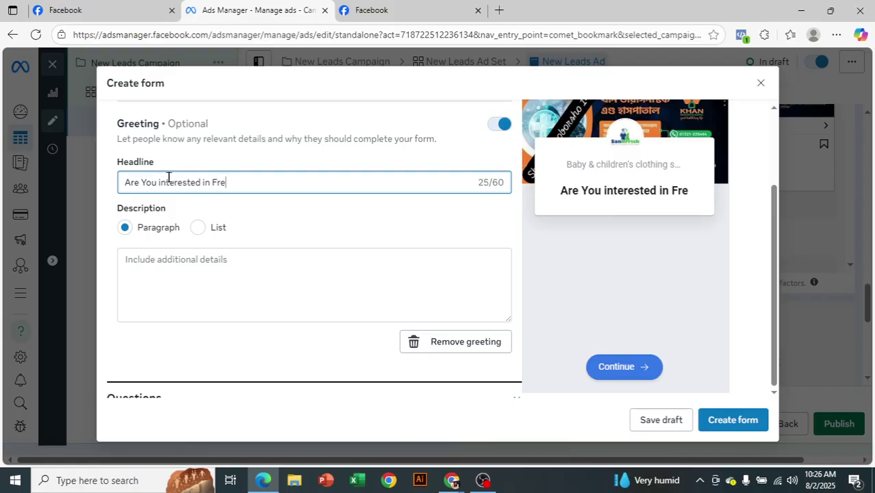
{"action": "type", "text": "elancing"}
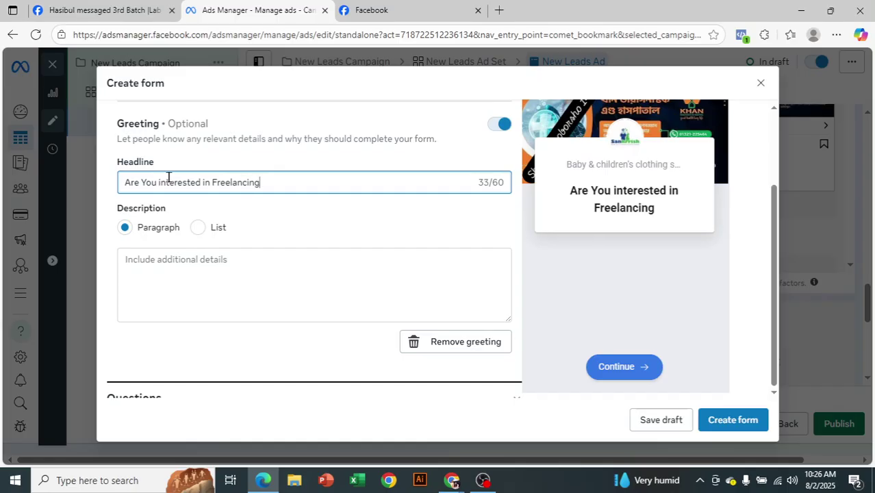
{"action": "type", "text": "?"}
- Enter "If yes, please fill the form." as the greeting's paragraph description
{"action": "left_click", "coordinate": [186, 269]}
{"action": "type", "text": "If"}
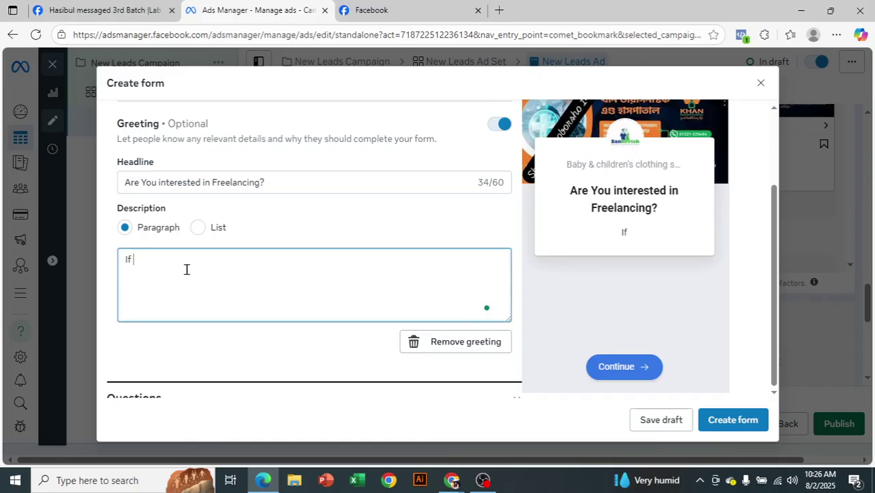
{"action": "type", "text": " yes, please fill the form/"}
{"action": "key", "text": "BackSpace"}
{"action": "type", "text": "."}
{"action": "scroll", "coordinate": [253, 267], "scroll_direction": "down", "scroll_amount": 2}
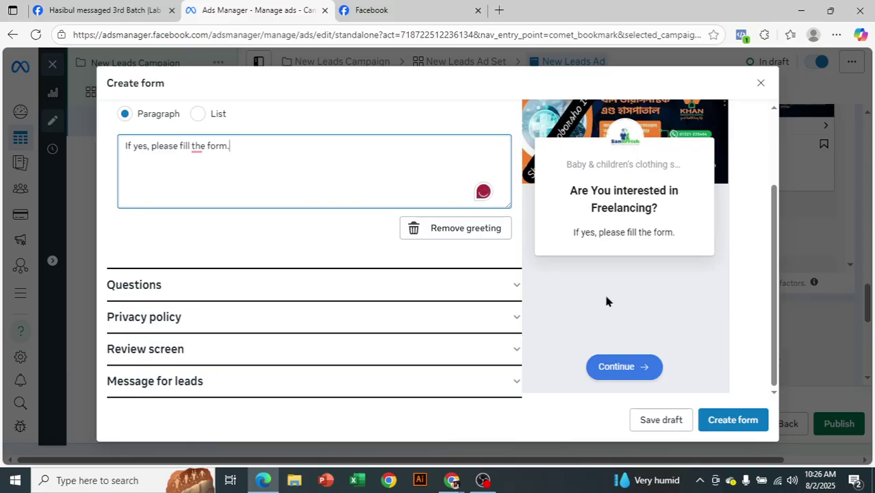
{"action": "scroll", "coordinate": [620, 247], "scroll_direction": "up", "scroll_amount": 2}
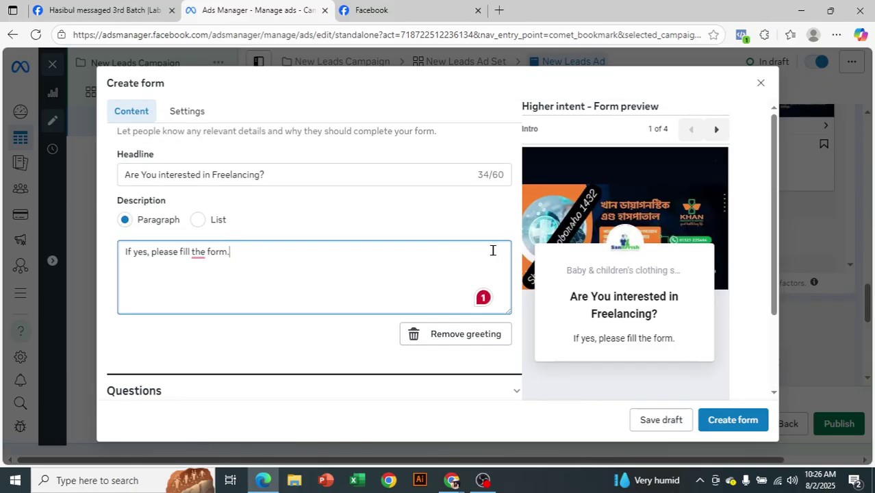
- Expand the form's Questions section and enter "Please fill the form" as the description of the prefill questions
{"action": "scroll", "coordinate": [486, 260], "scroll_direction": "down", "scroll_amount": 2}
{"action": "left_click", "coordinate": [505, 288]}
{"action": "scroll", "coordinate": [252, 282], "scroll_direction": "up", "scroll_amount": 3}
{"action": "scroll", "coordinate": [309, 310], "scroll_direction": "up", "scroll_amount": 2}
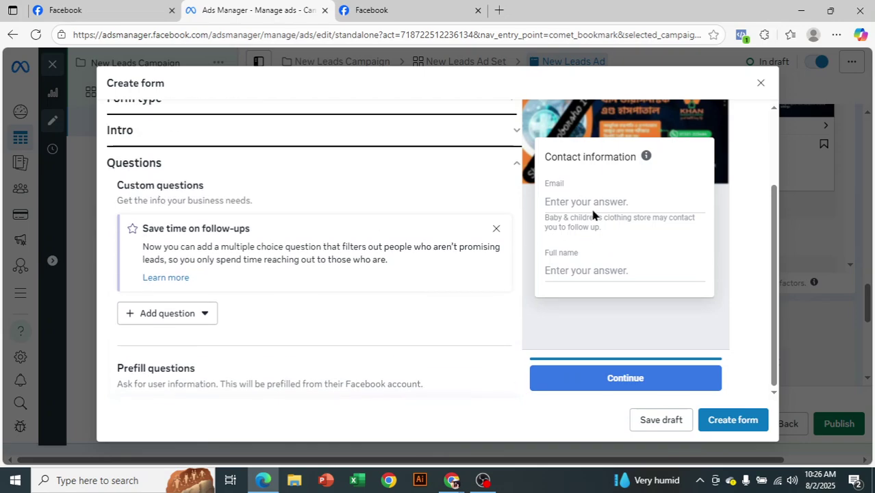
{"action": "scroll", "coordinate": [315, 219], "scroll_direction": "down", "scroll_amount": 2}
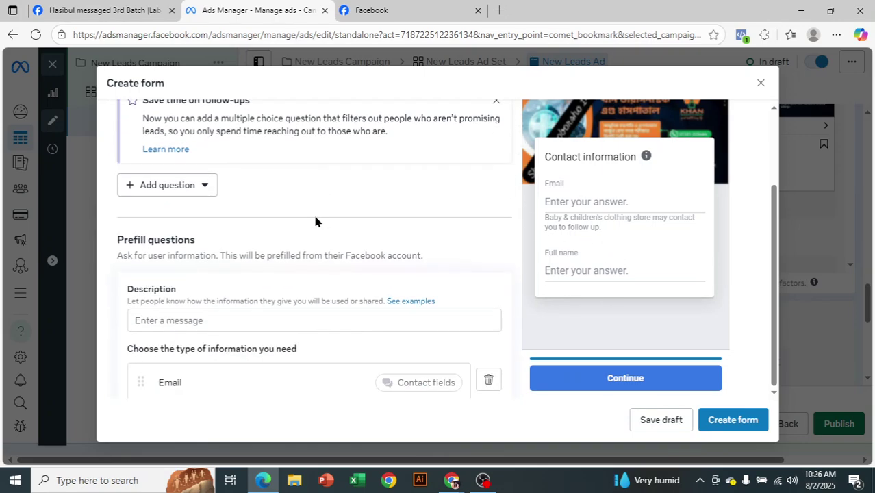
{"action": "scroll", "coordinate": [315, 220], "scroll_direction": "down", "scroll_amount": 1}
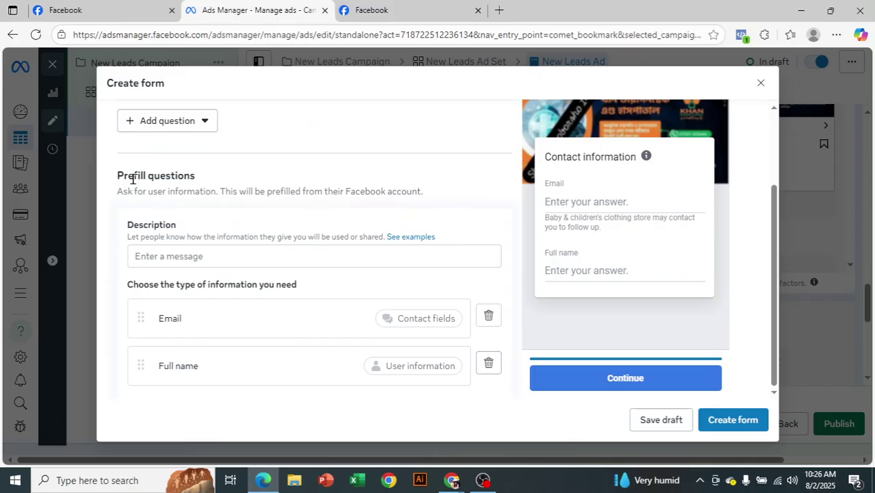
{"action": "scroll", "coordinate": [259, 203], "scroll_direction": "down", "scroll_amount": 1}
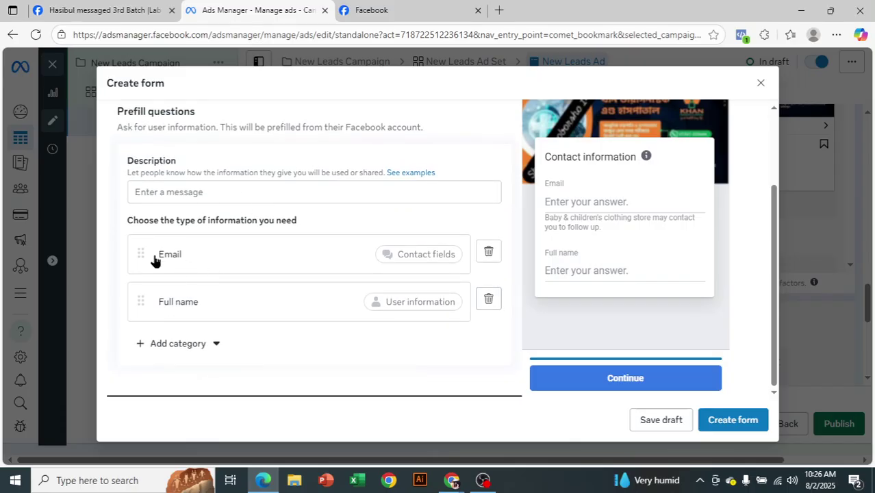
{"action": "left_click", "coordinate": [201, 191]}
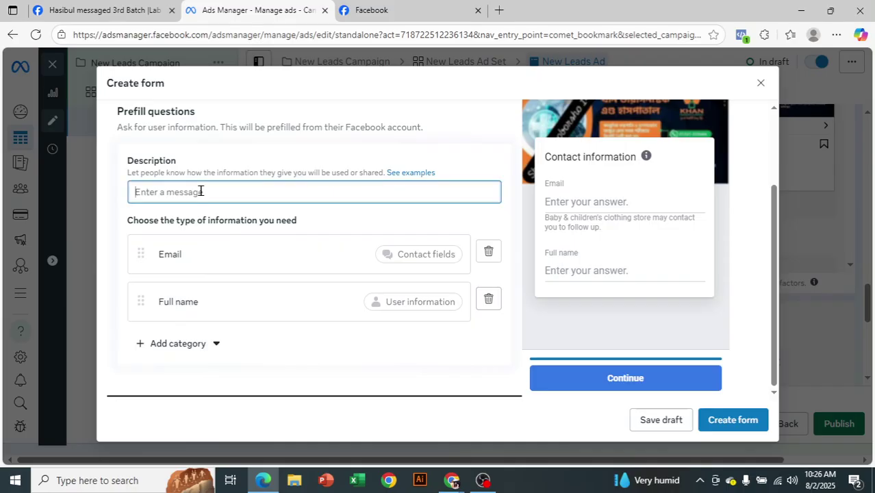
{"action": "type", "text": "Please fill the form"}
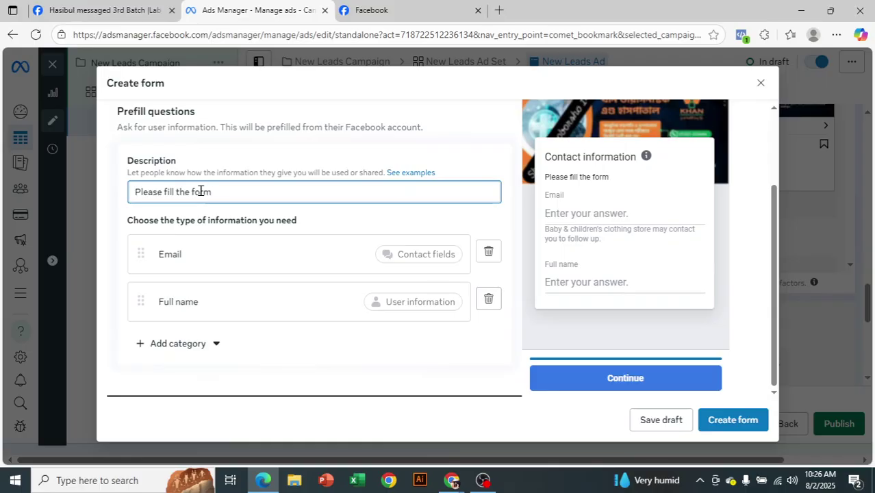
- Add the contact fields Phone number and City to the prefill questions
{"action": "left_click", "coordinate": [188, 343]}
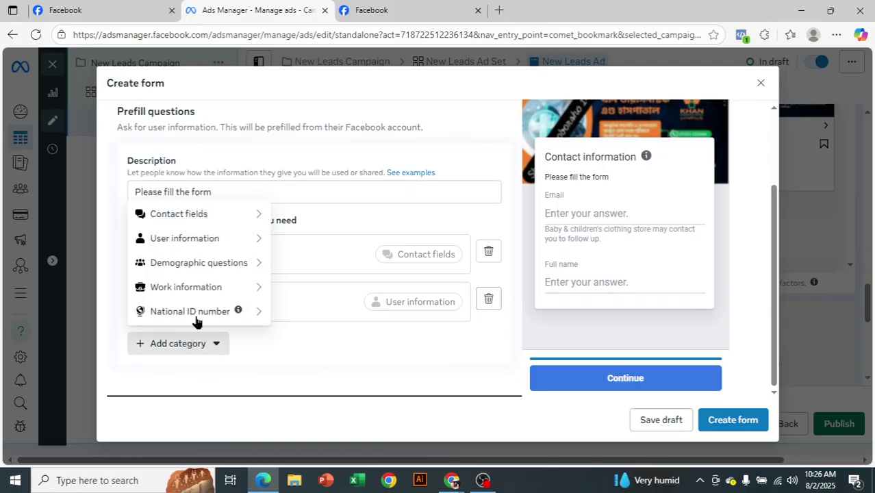
{"action": "mouse_move", "coordinate": [200, 215]}
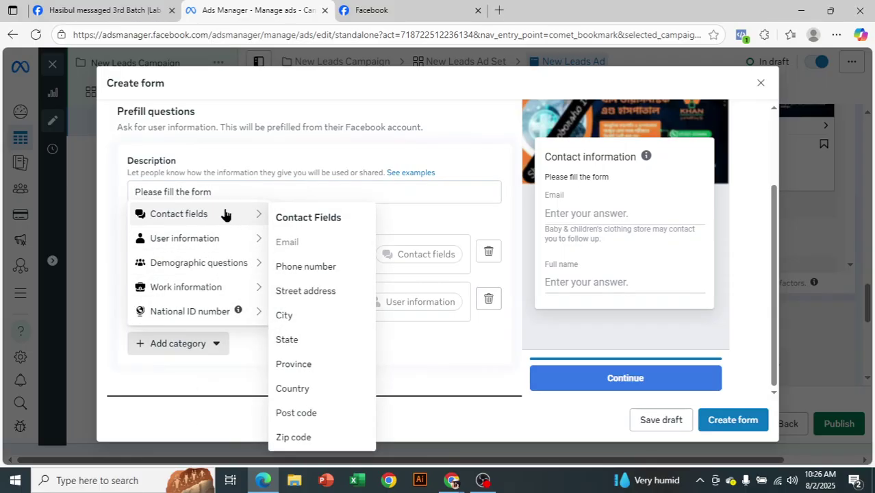
{"action": "left_click", "coordinate": [306, 273]}
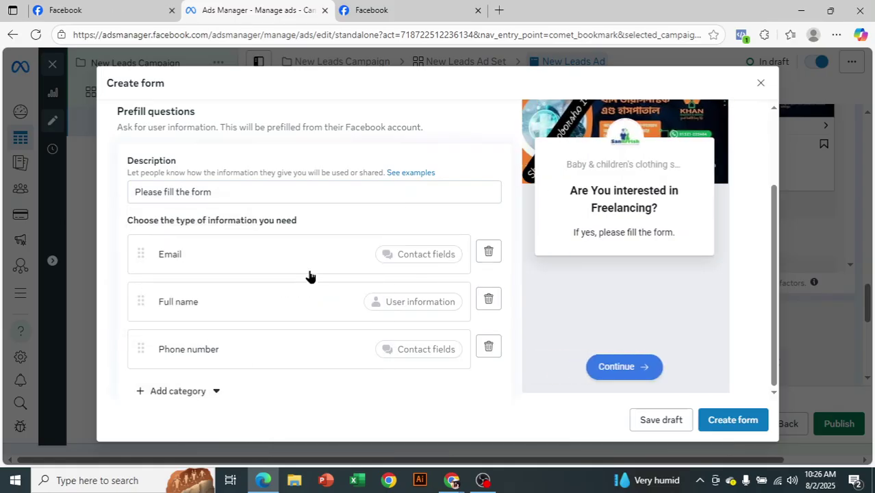
{"action": "left_click", "coordinate": [196, 391]}
{"action": "mouse_move", "coordinate": [202, 273]}
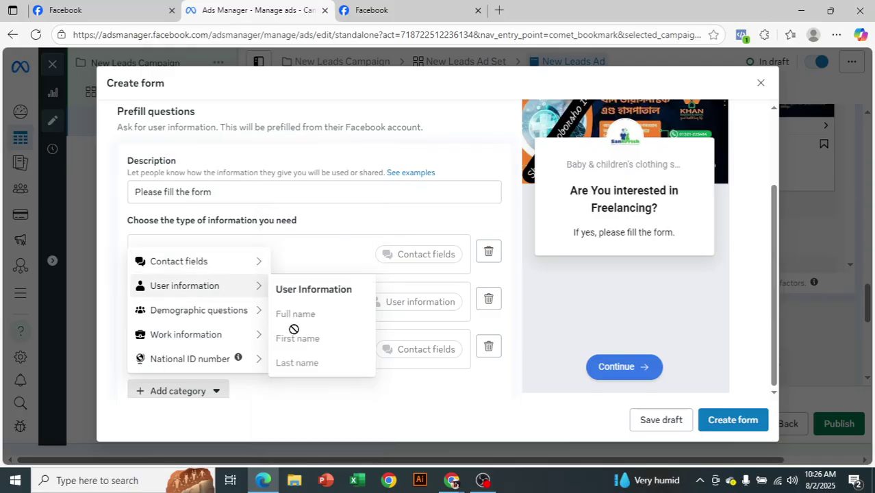
{"action": "left_click", "coordinate": [296, 328]}
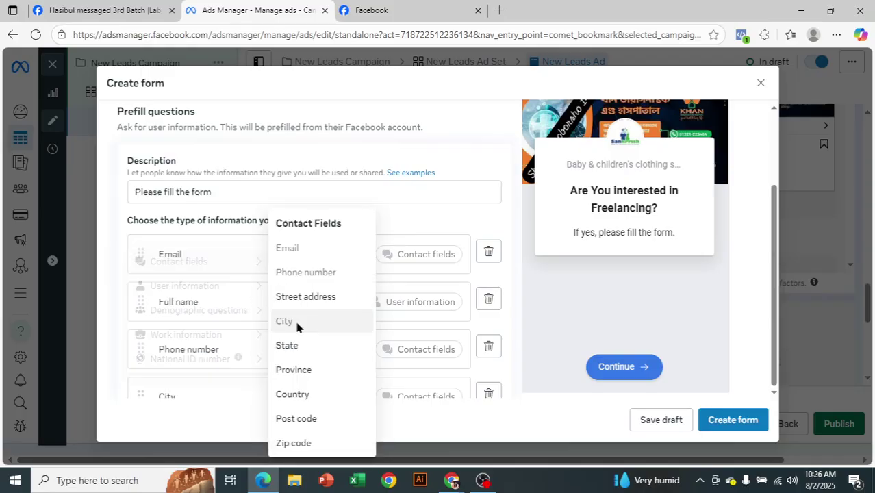
- Add the demographic questions Date of birth and Gender to the prefill questions
{"action": "scroll", "coordinate": [215, 300], "scroll_direction": "down", "scroll_amount": 2}
{"action": "left_click", "coordinate": [179, 313]}
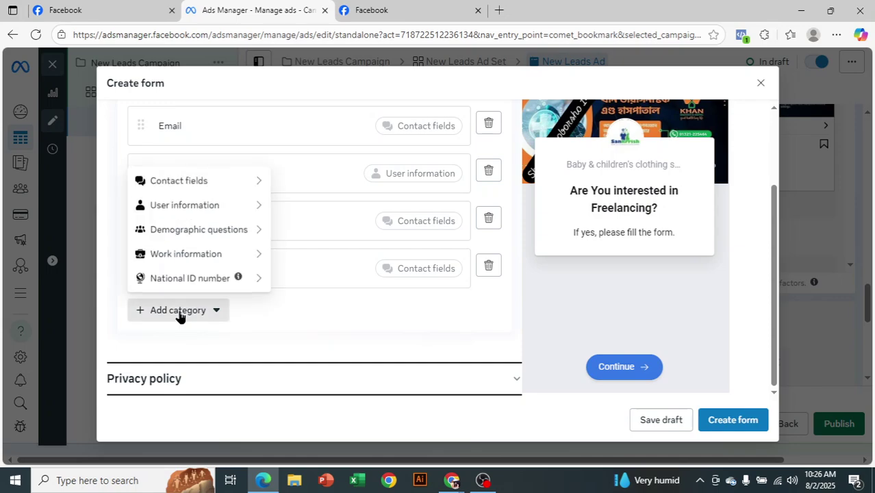
{"action": "mouse_move", "coordinate": [181, 236]}
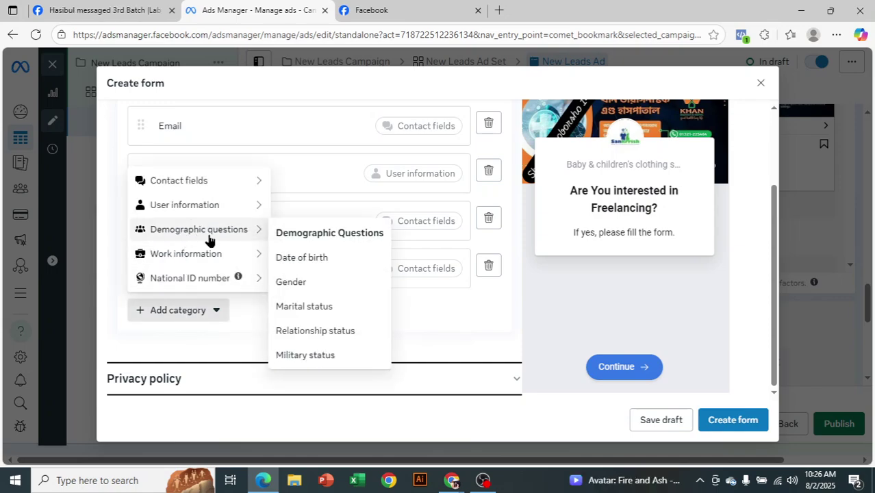
{"action": "left_click", "coordinate": [304, 258]}
{"action": "left_click", "coordinate": [216, 361]}
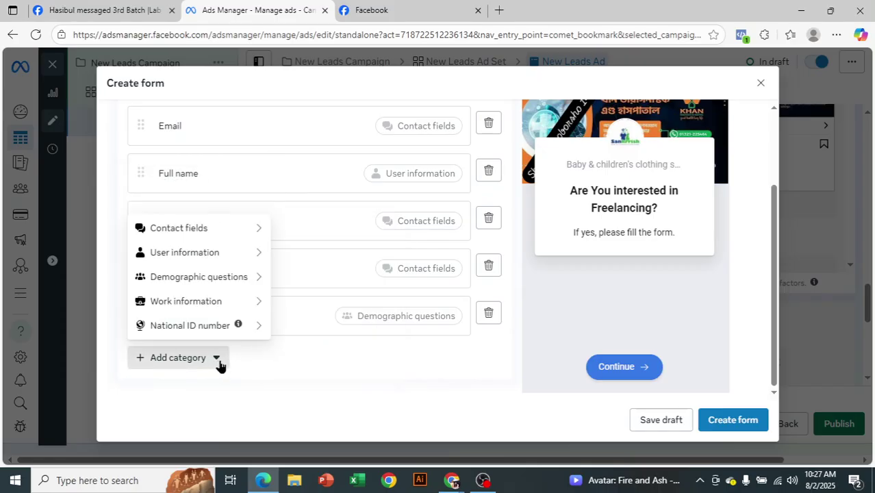
{"action": "mouse_move", "coordinate": [197, 279]}
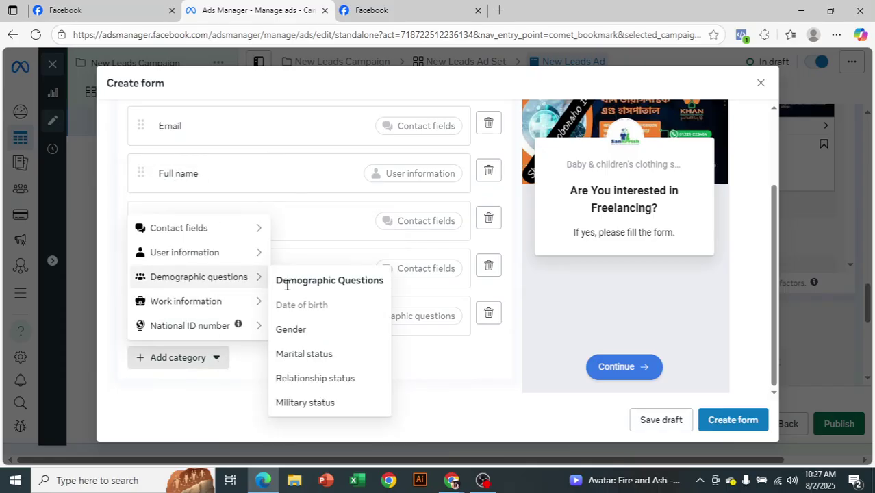
{"action": "left_click", "coordinate": [298, 336]}
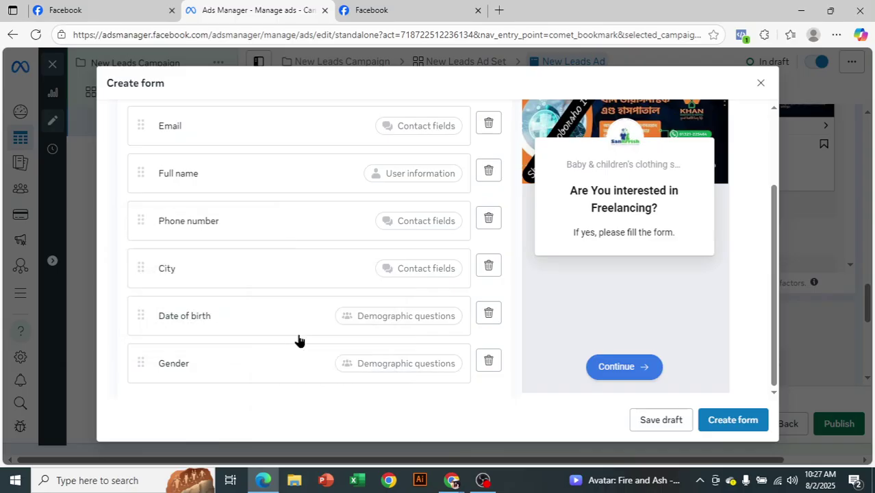
- Reorder the prefill questions so that Full name comes before Email and Gender comes before Date of birth
{"action": "scroll", "coordinate": [183, 293], "scroll_direction": "up", "scroll_amount": 1}
{"action": "left_click_drag", "start_coordinate": [140, 237], "coordinate": [133, 179]}
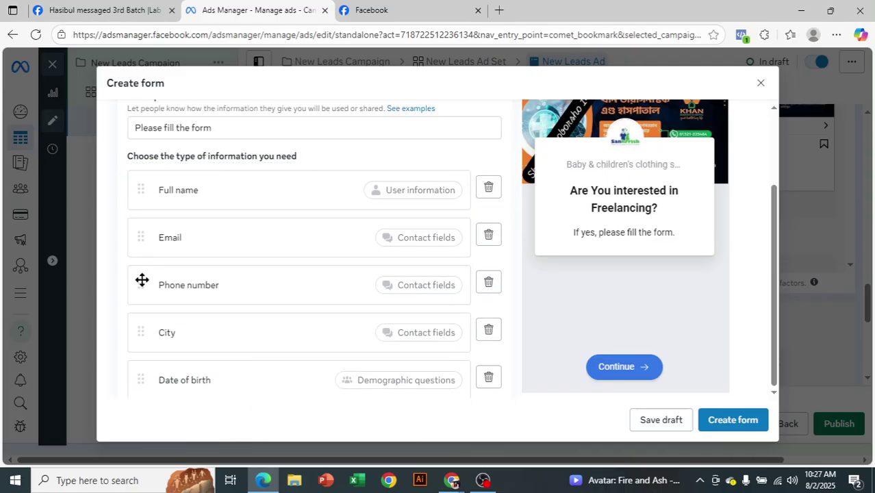
{"action": "scroll", "coordinate": [166, 322], "scroll_direction": "down", "scroll_amount": 3}
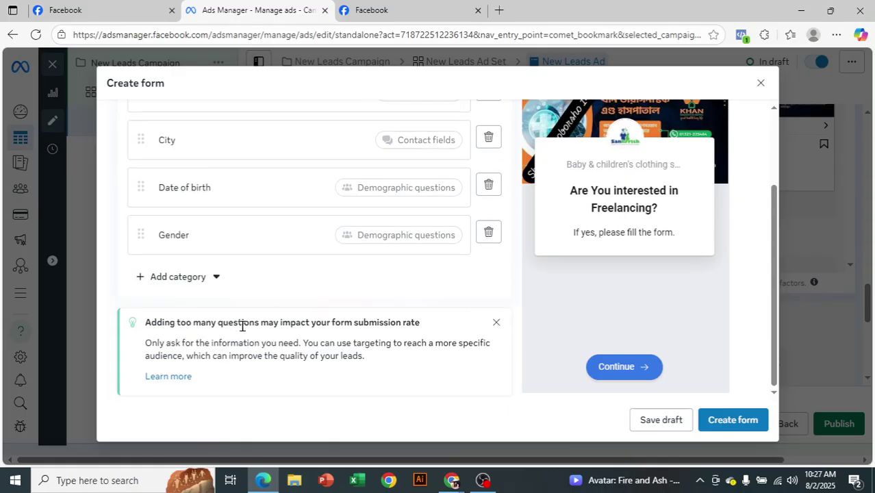
{"action": "scroll", "coordinate": [241, 326], "scroll_direction": "up", "scroll_amount": 1}
{"action": "left_click_drag", "start_coordinate": [140, 295], "coordinate": [132, 241]}
- Add the contact field Zip code to the prefill questions
{"action": "left_click", "coordinate": [182, 341]}
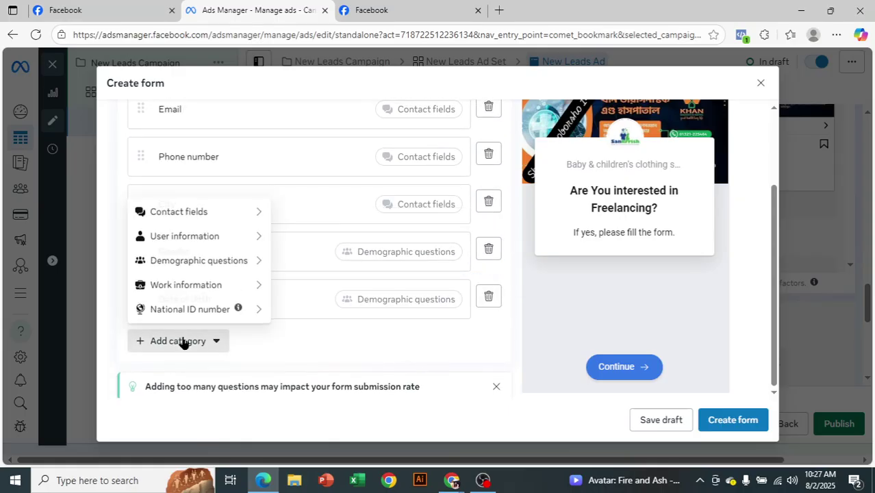
{"action": "mouse_move", "coordinate": [215, 281]}
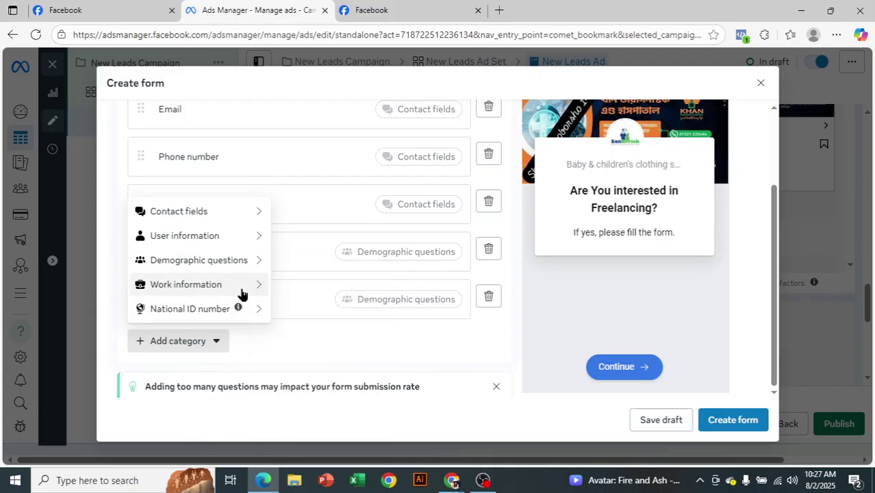
{"action": "mouse_move", "coordinate": [249, 313]}
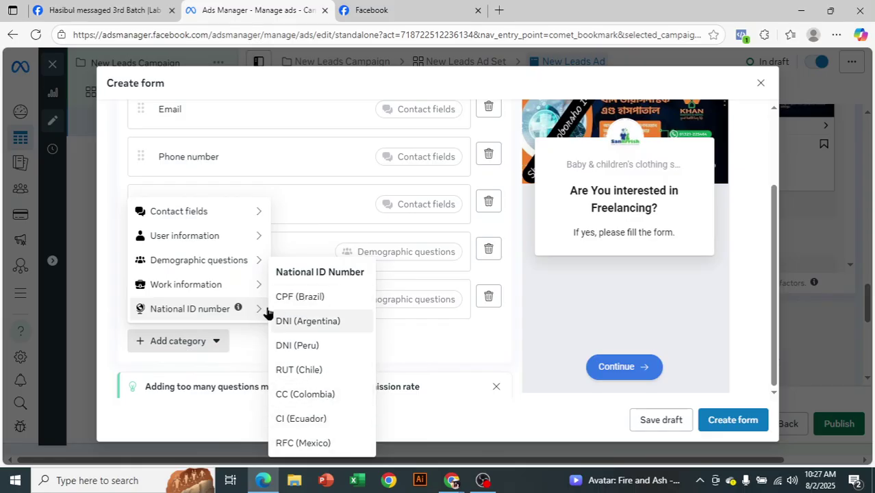
{"action": "mouse_move", "coordinate": [241, 226]}
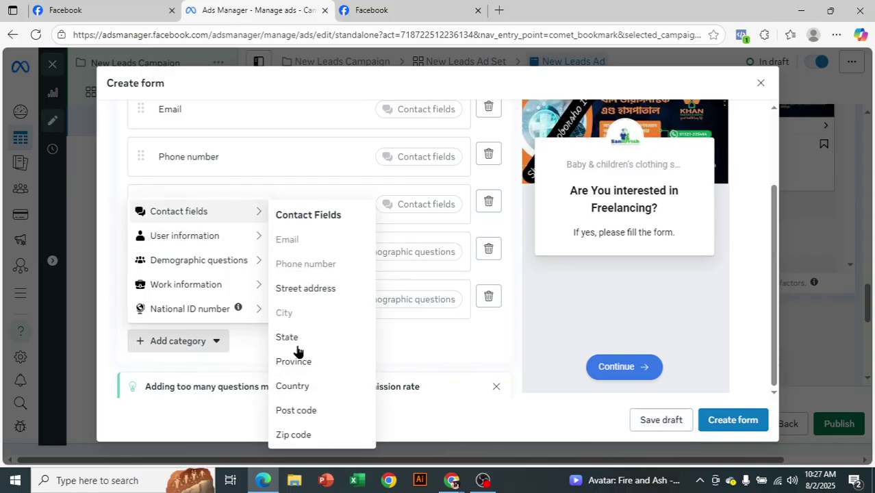
{"action": "left_click", "coordinate": [314, 435]}
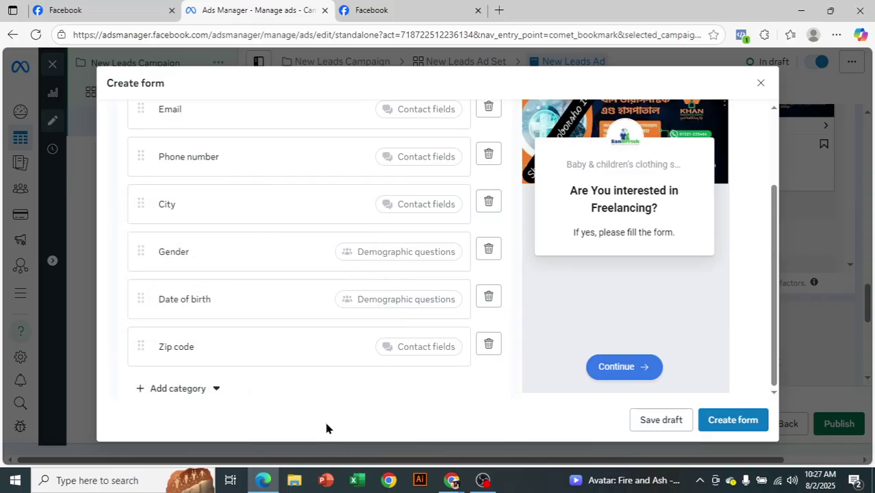
- Review the order of the prefill questions and examine all fields on the Prefill information page of the form preview
{"action": "scroll", "coordinate": [294, 301], "scroll_direction": "up", "scroll_amount": 2}
{"action": "scroll", "coordinate": [300, 298], "scroll_direction": "up", "scroll_amount": 4}
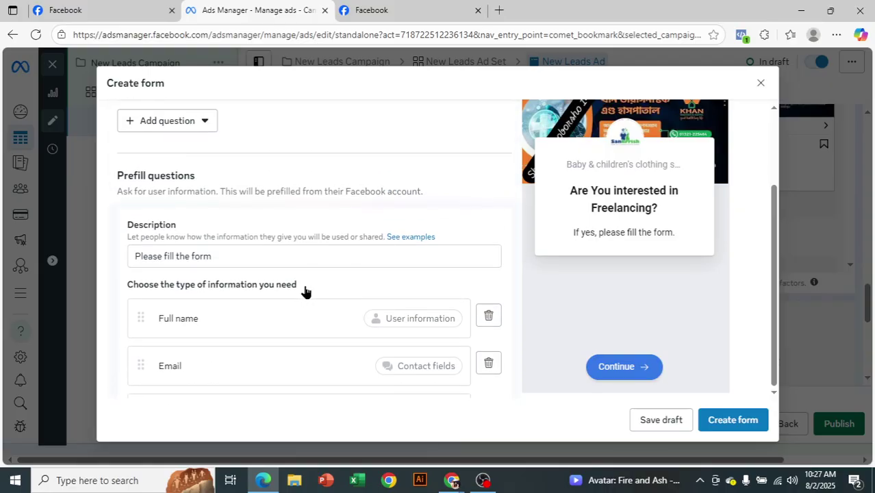
{"action": "scroll", "coordinate": [306, 291], "scroll_direction": "up", "scroll_amount": 1}
{"action": "scroll", "coordinate": [306, 291], "scroll_direction": "down", "scroll_amount": 7}
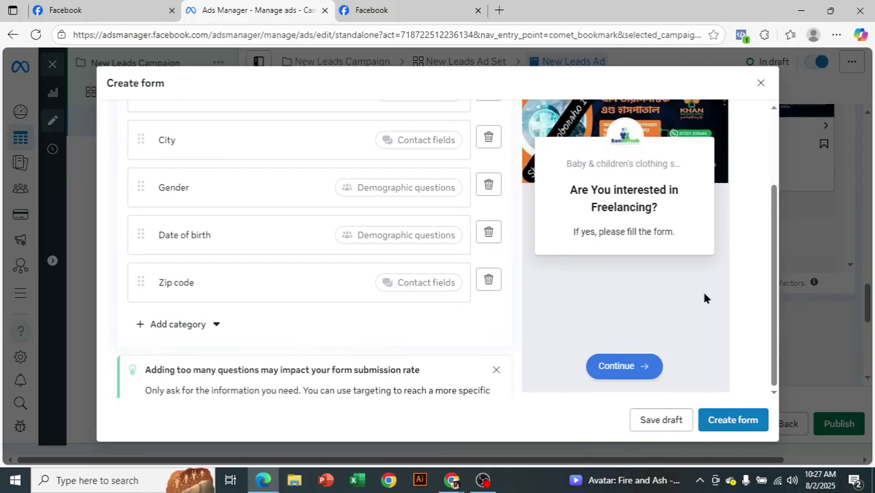
{"action": "scroll", "coordinate": [739, 175], "scroll_direction": "up", "scroll_amount": 3}
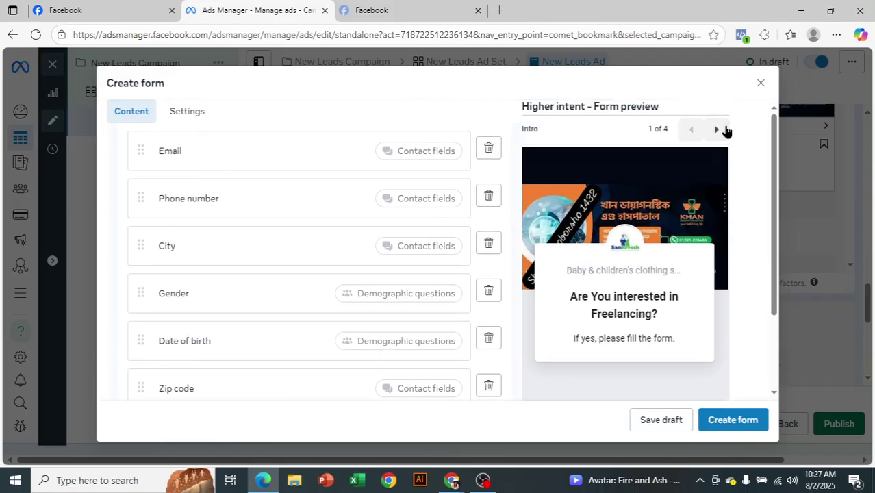
{"action": "left_click", "coordinate": [718, 129]}
{"action": "scroll", "coordinate": [558, 281], "scroll_direction": "down", "scroll_amount": 2}
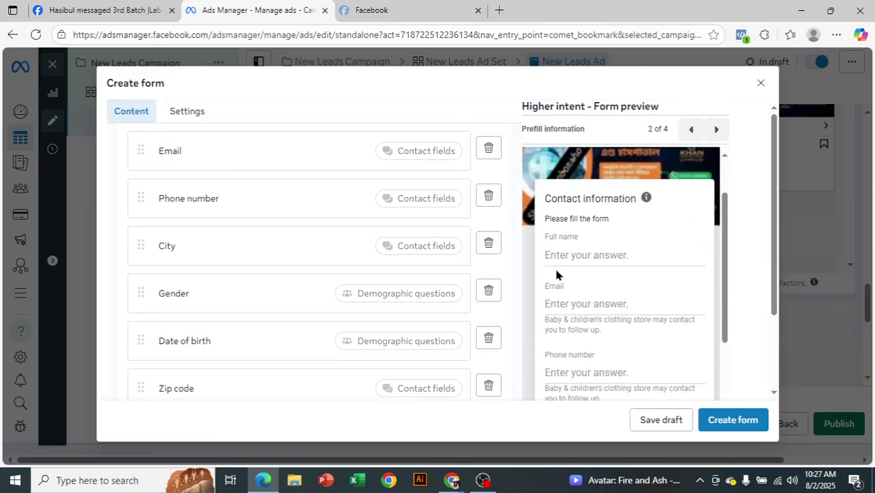
{"action": "scroll", "coordinate": [600, 251], "scroll_direction": "down", "scroll_amount": 2}
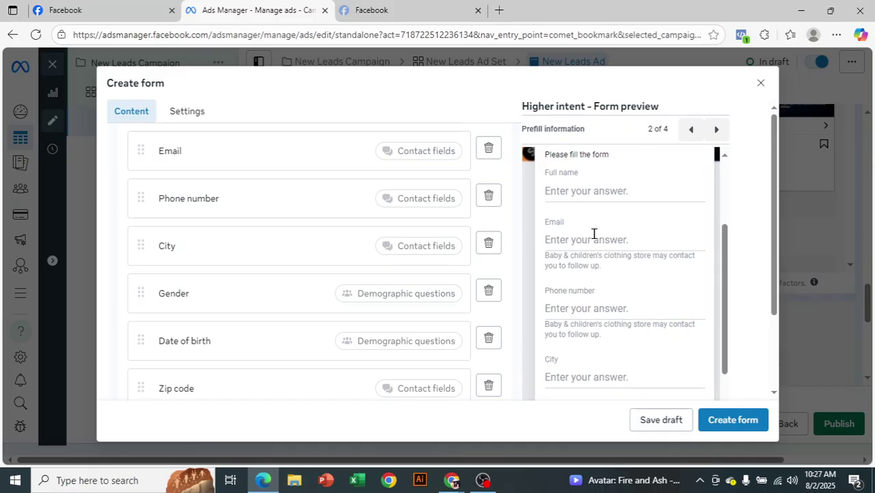
{"action": "scroll", "coordinate": [599, 264], "scroll_direction": "down", "scroll_amount": 4}
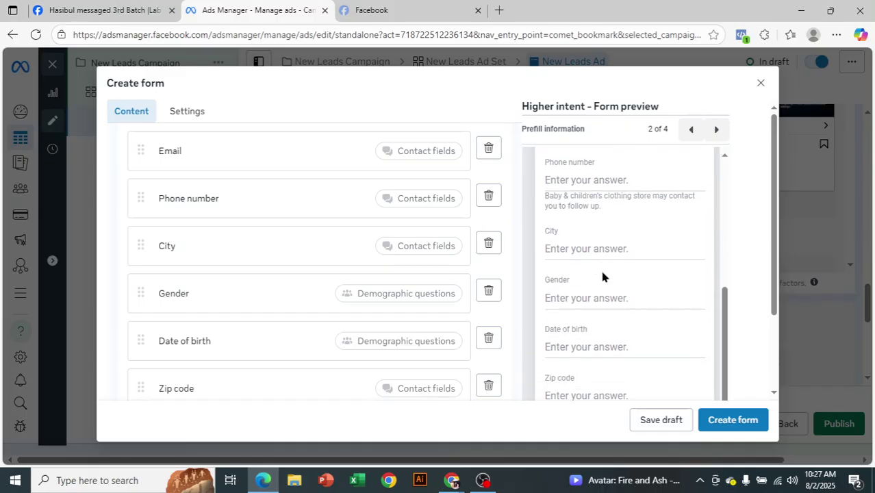
{"action": "scroll", "coordinate": [599, 315], "scroll_direction": "down", "scroll_amount": 5}
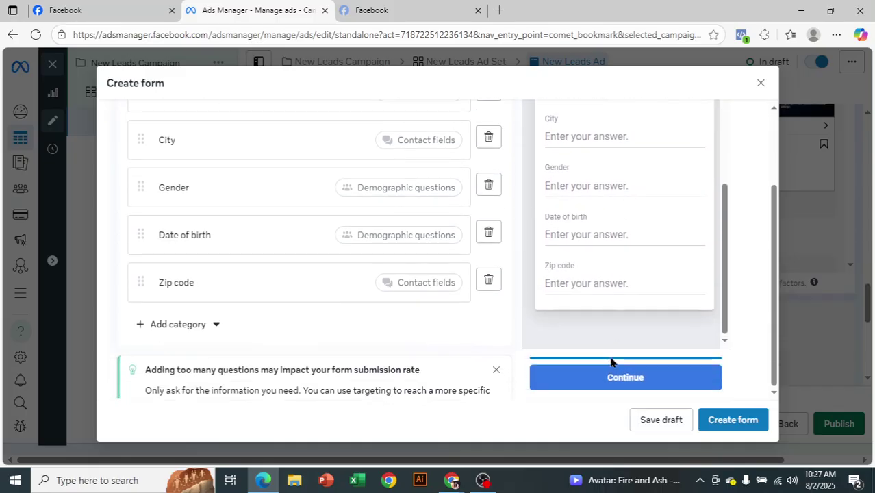
- Expand the form's Privacy policy section and activate the entry for the policy link
{"action": "scroll", "coordinate": [355, 288], "scroll_direction": "down", "scroll_amount": 5}
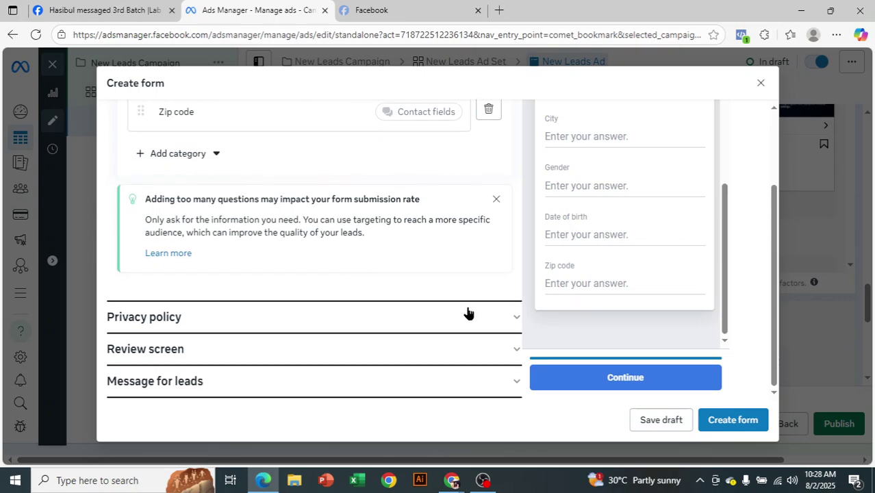
{"action": "left_click", "coordinate": [503, 315]}
{"action": "scroll", "coordinate": [448, 281], "scroll_direction": "up", "scroll_amount": 3}
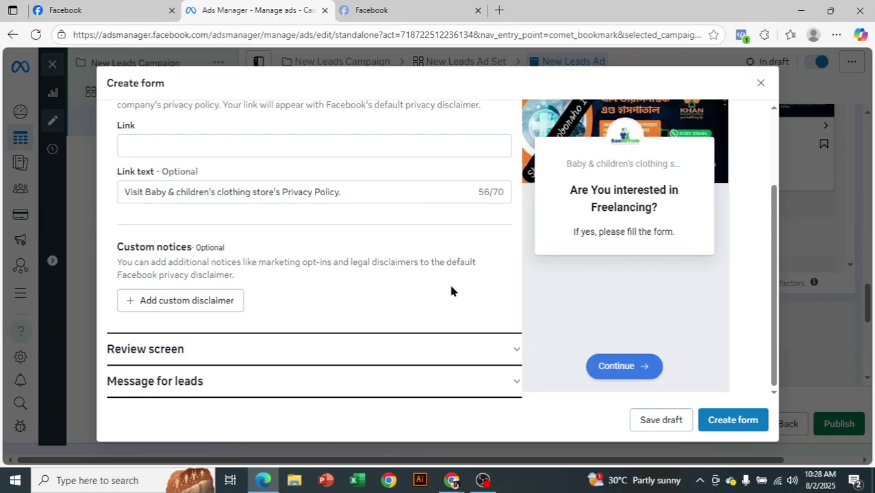
{"action": "left_click", "coordinate": [276, 276]}
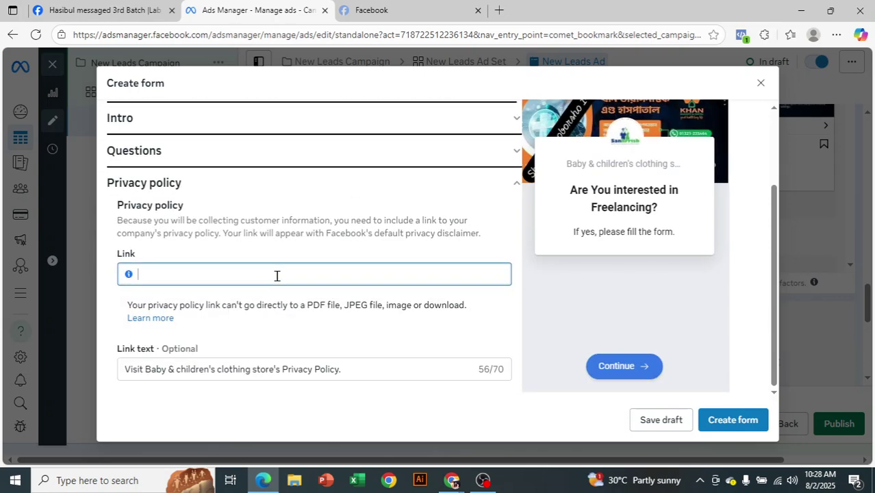
{"action": "scroll", "coordinate": [301, 293], "scroll_direction": "down", "scroll_amount": 1}
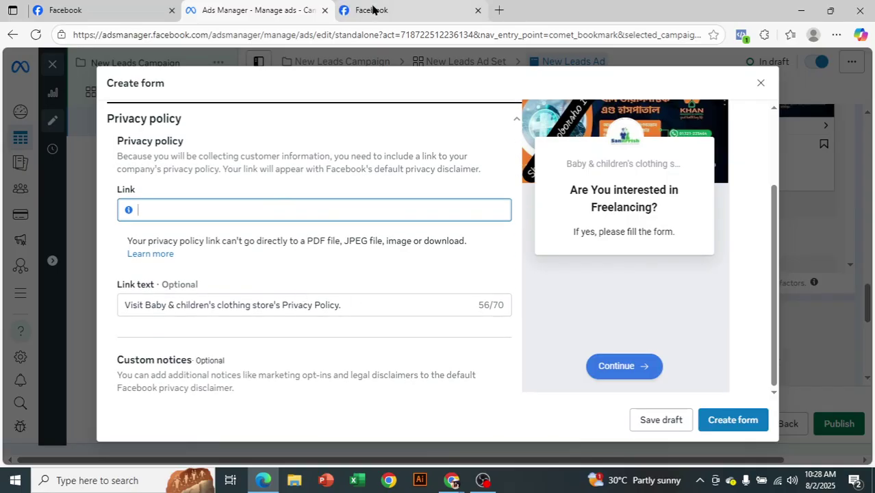
- Open freelancingchannel.com in a new browser tab and try the policy links in the site's footer
{"action": "left_click", "coordinate": [499, 10]}
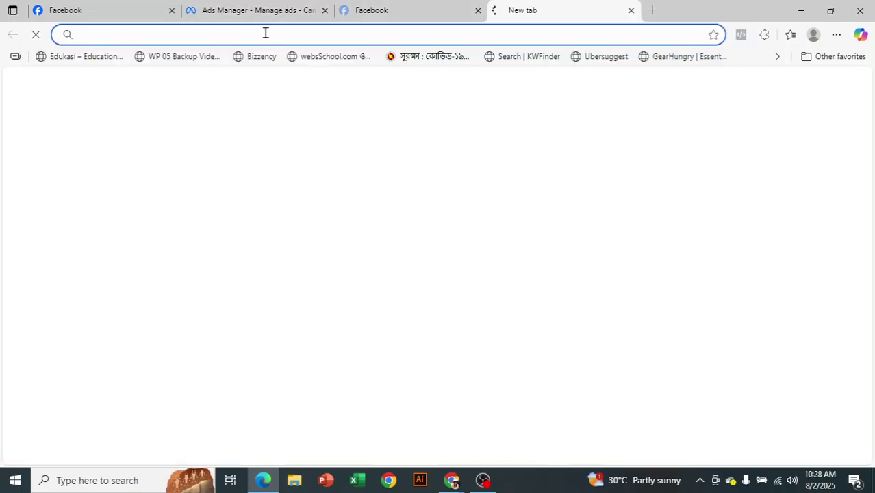
{"action": "type", "text": "freelancingchannel.com"}
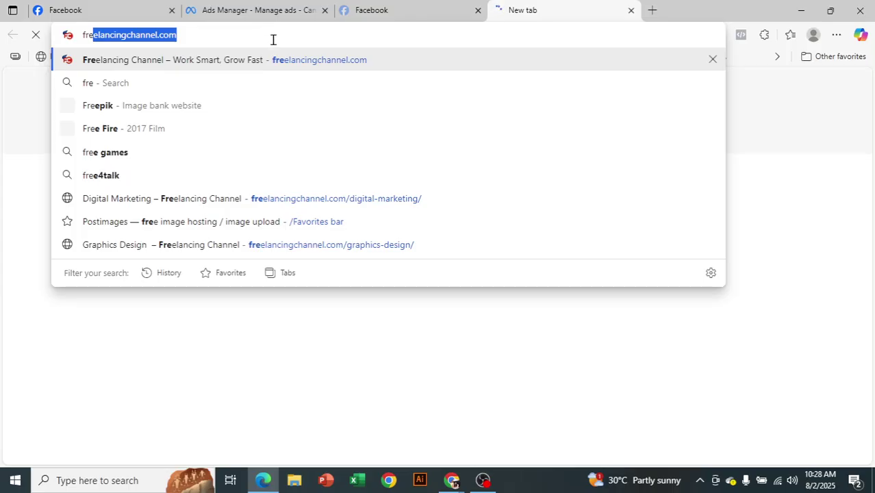
{"action": "left_click", "coordinate": [291, 65]}
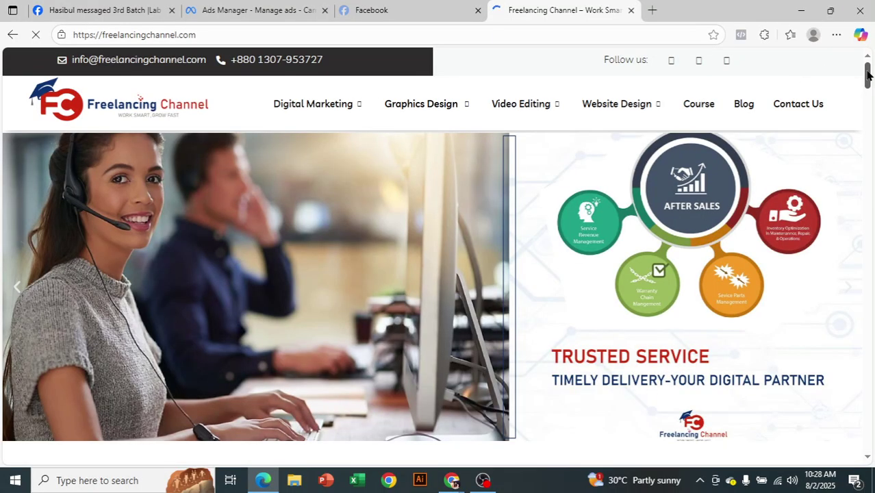
{"action": "left_click_drag", "start_coordinate": [868, 76], "coordinate": [868, 441]}
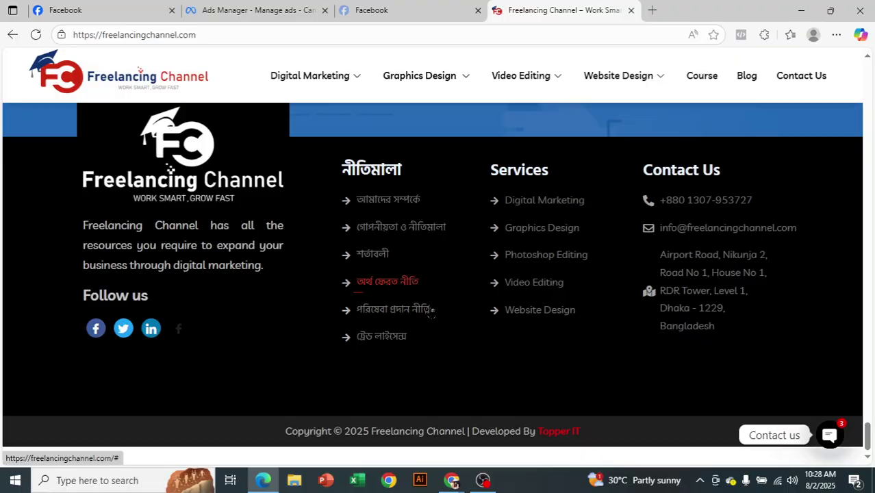
{"action": "left_click", "coordinate": [430, 311]}
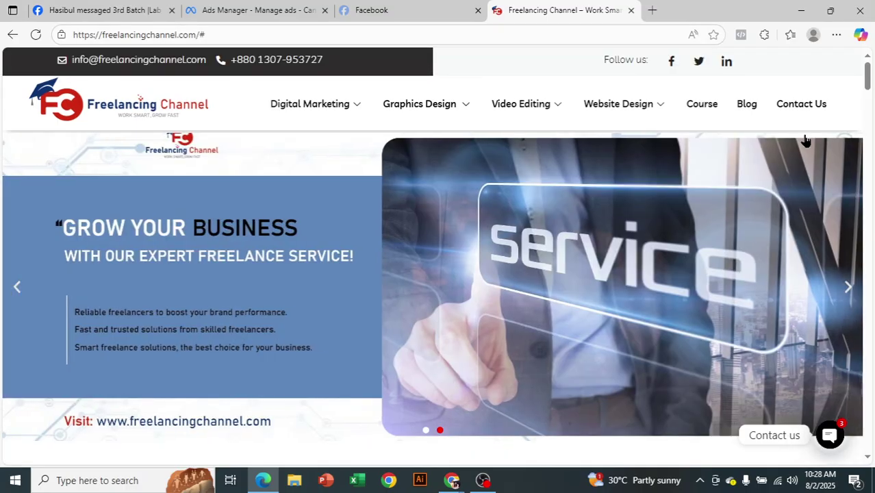
{"action": "left_click_drag", "start_coordinate": [868, 74], "coordinate": [866, 452]}
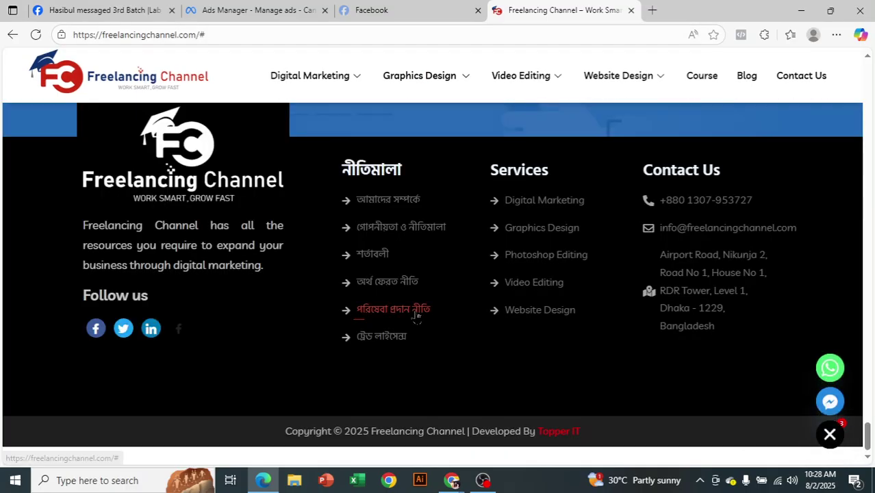
- Search the web for "daraz" in a new browser tab and open the Daraz.com.bd site from the results
{"action": "key", "text": "ctrl+t"}
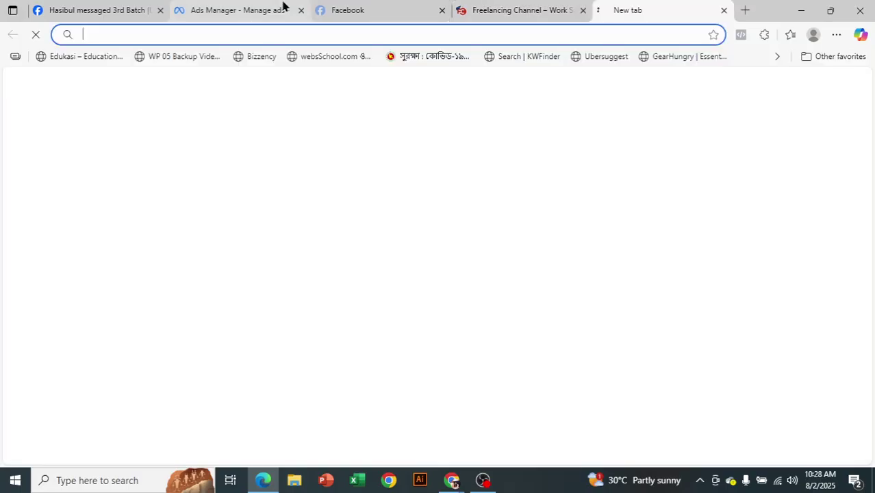
{"action": "type", "text": "daraz"}
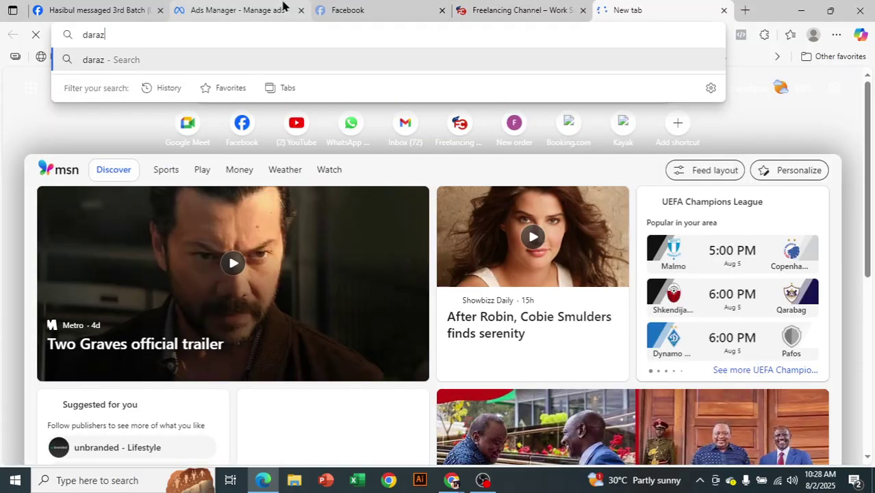
{"action": "key", "text": "Return"}
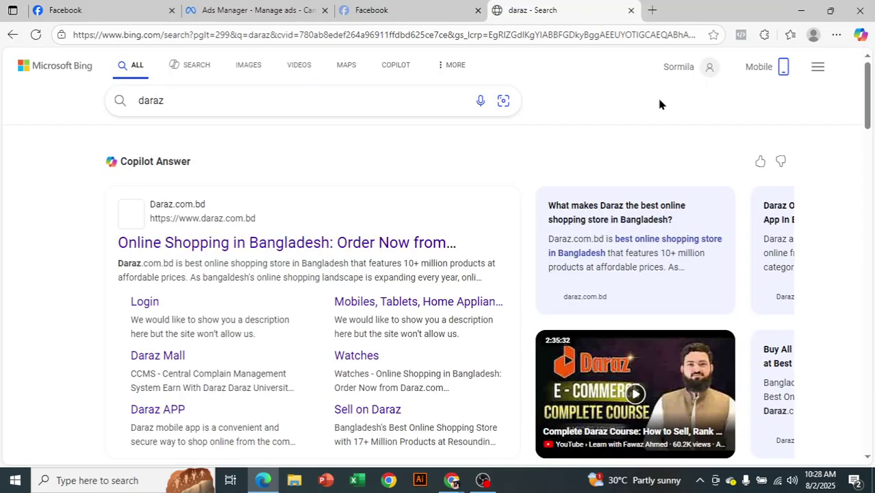
{"action": "left_click", "coordinate": [248, 252]}
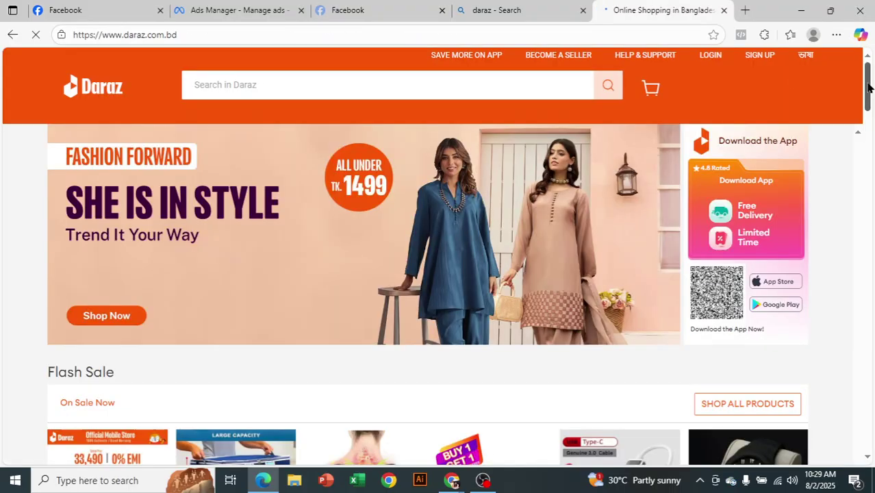
- Look through the footer of the Daraz home page for a privacy policy link
{"action": "left_click_drag", "start_coordinate": [868, 87], "coordinate": [868, 421]}
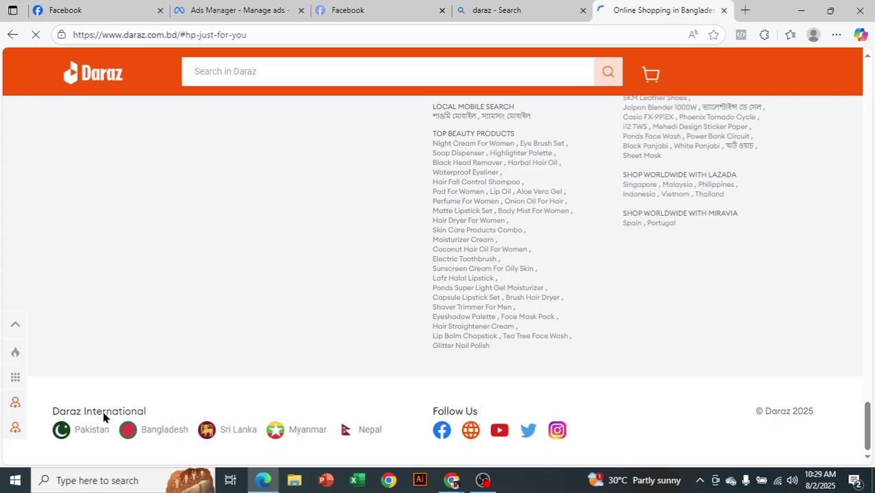
{"action": "scroll", "coordinate": [703, 367], "scroll_direction": "up", "scroll_amount": 3}
{"action": "scroll", "coordinate": [703, 368], "scroll_direction": "up", "scroll_amount": 10}
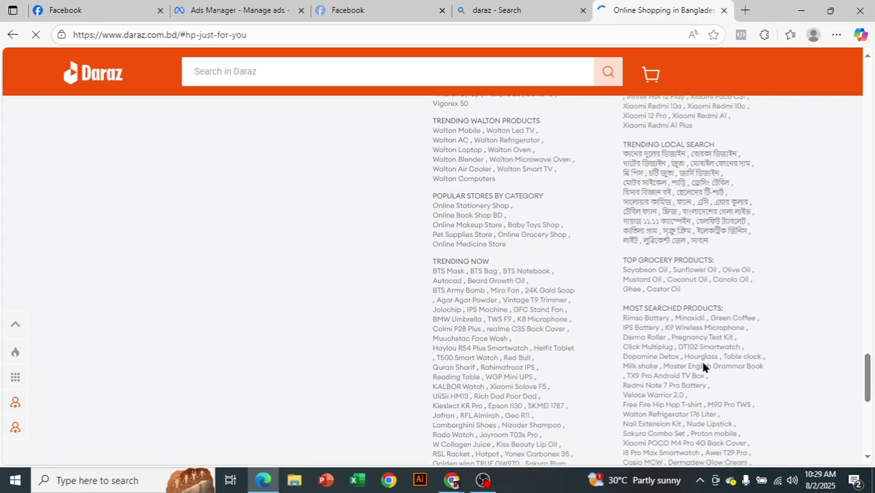
{"action": "scroll", "coordinate": [703, 368], "scroll_direction": "down", "scroll_amount": 3}
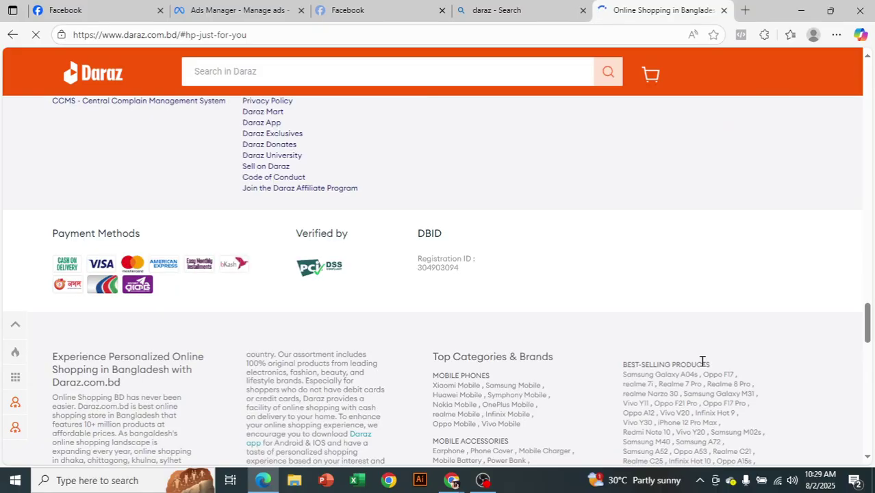
{"action": "scroll", "coordinate": [703, 363], "scroll_direction": "down", "scroll_amount": 10}
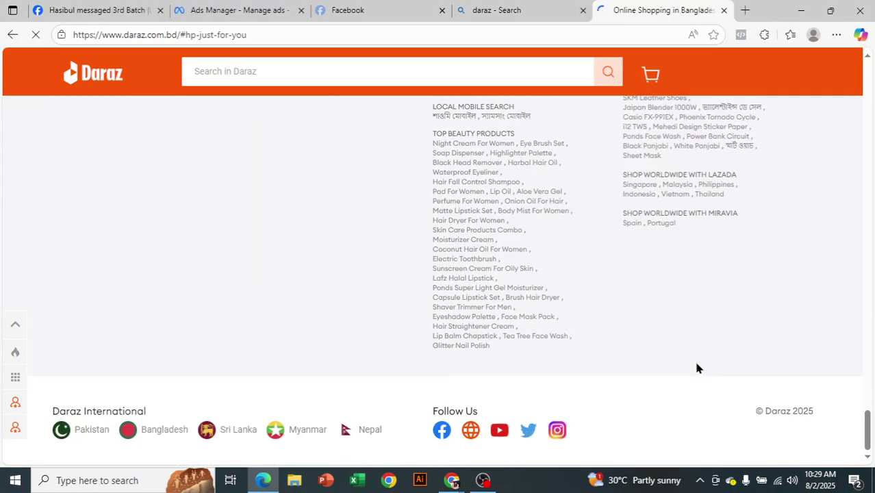
- Reload the Daraz home page without the URL fragment and view the Terms & Conditions page linked in its footer
{"action": "left_click_drag", "start_coordinate": [267, 35], "coordinate": [186, 35]}
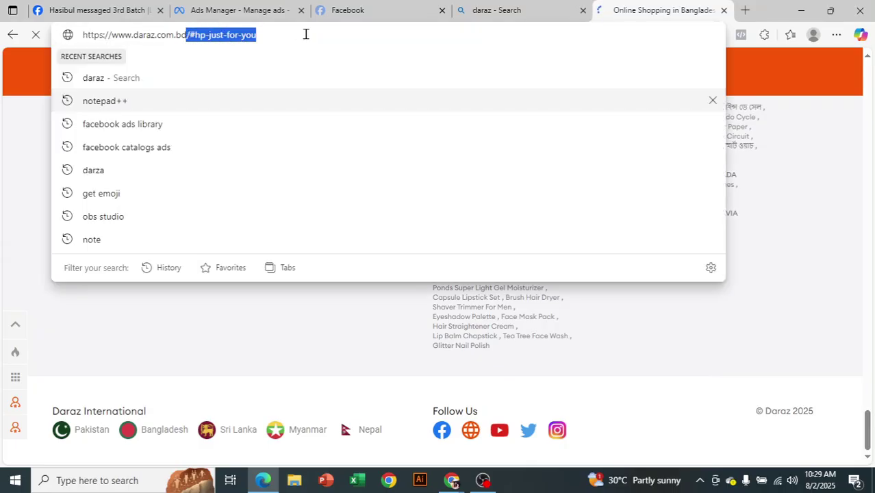
{"action": "key", "text": "BackSpace"}
{"action": "key", "text": "Return"}
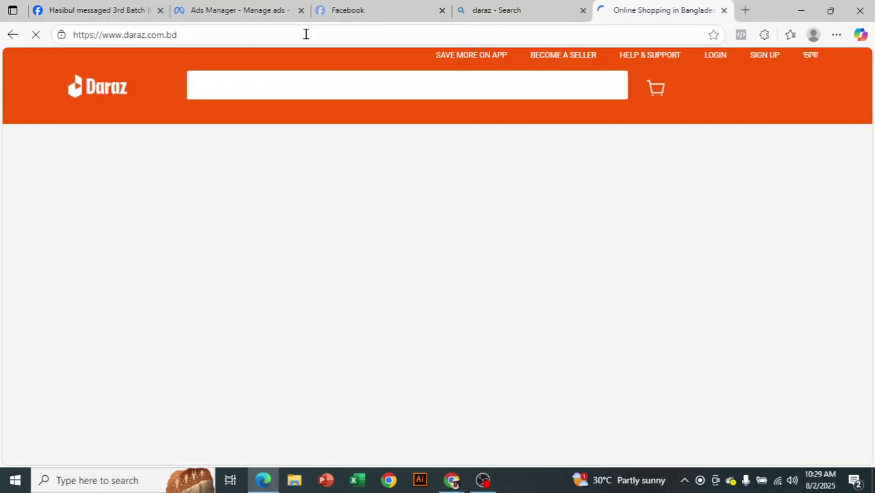
{"action": "scroll", "coordinate": [490, 256], "scroll_direction": "down", "scroll_amount": 8}
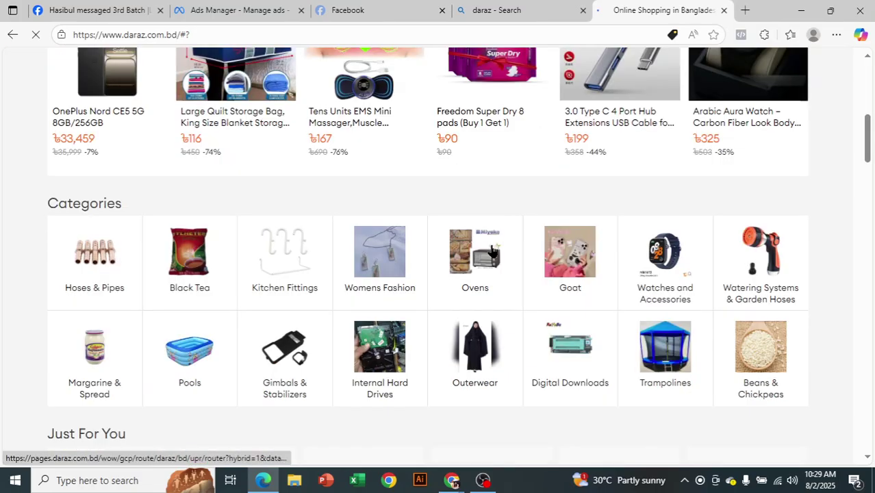
{"action": "scroll", "coordinate": [489, 255], "scroll_direction": "down", "scroll_amount": 15}
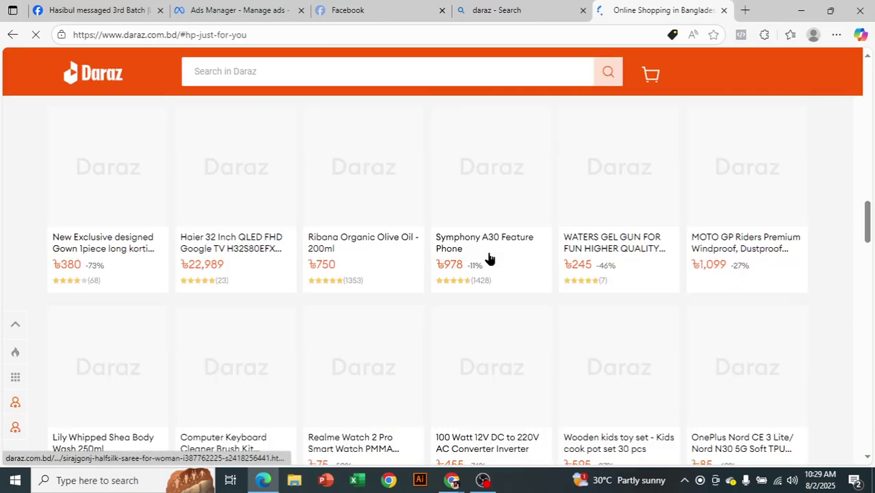
{"action": "scroll", "coordinate": [489, 258], "scroll_direction": "down", "scroll_amount": 5}
{"action": "scroll", "coordinate": [487, 252], "scroll_direction": "up", "scroll_amount": 2}
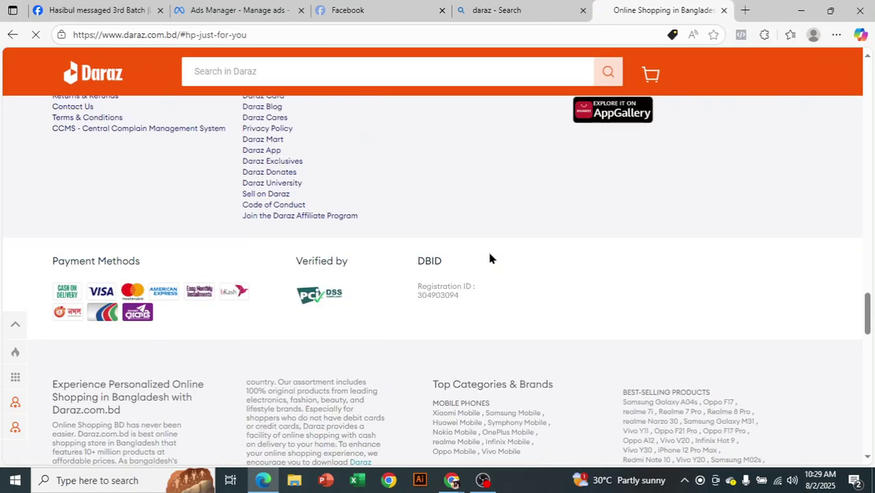
{"action": "scroll", "coordinate": [513, 250], "scroll_direction": "up", "scroll_amount": 2}
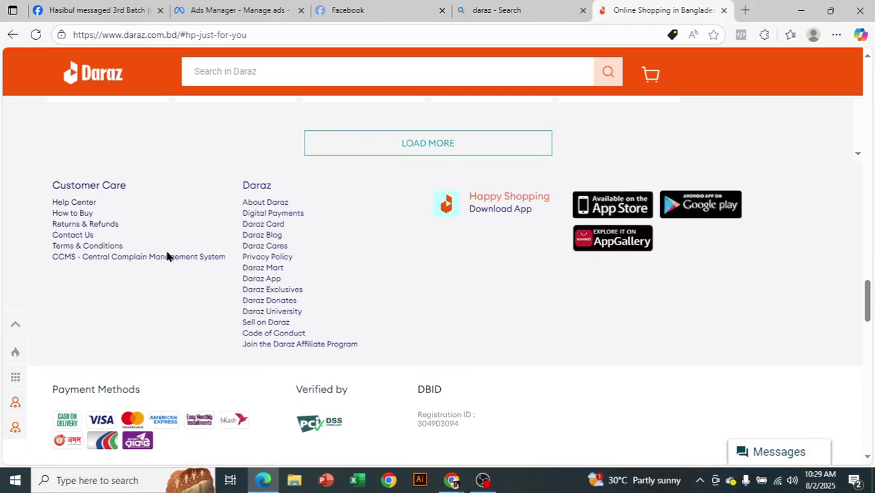
{"action": "left_click", "coordinate": [81, 248]}
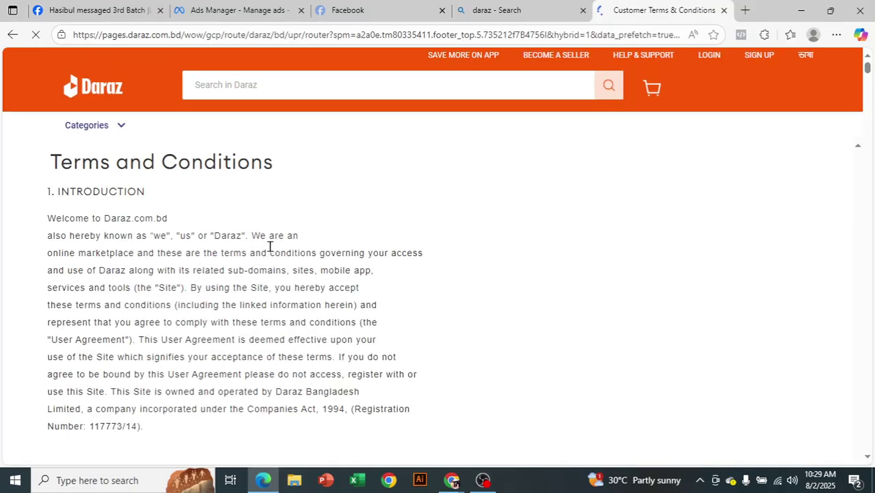
{"action": "left_click", "coordinate": [12, 34]}
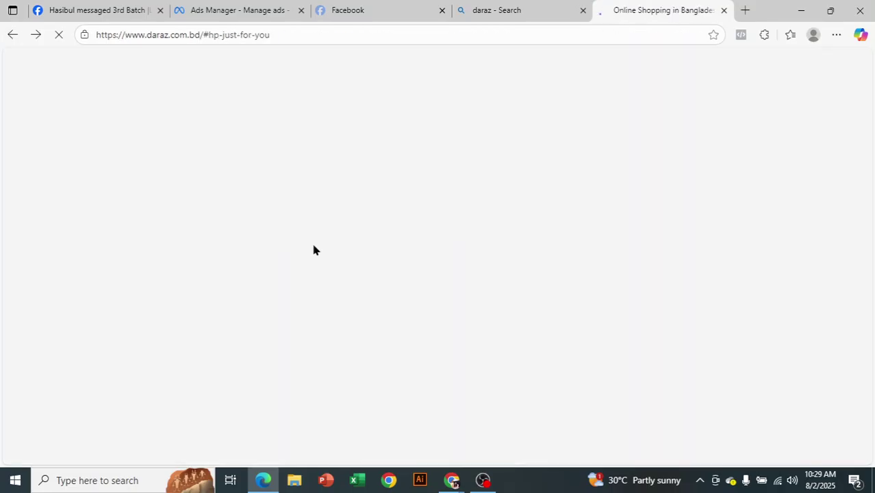
- Open the Privacy Policy page from the Daraz footer and copy its URL
{"action": "scroll", "coordinate": [383, 277], "scroll_direction": "down", "scroll_amount": 5}
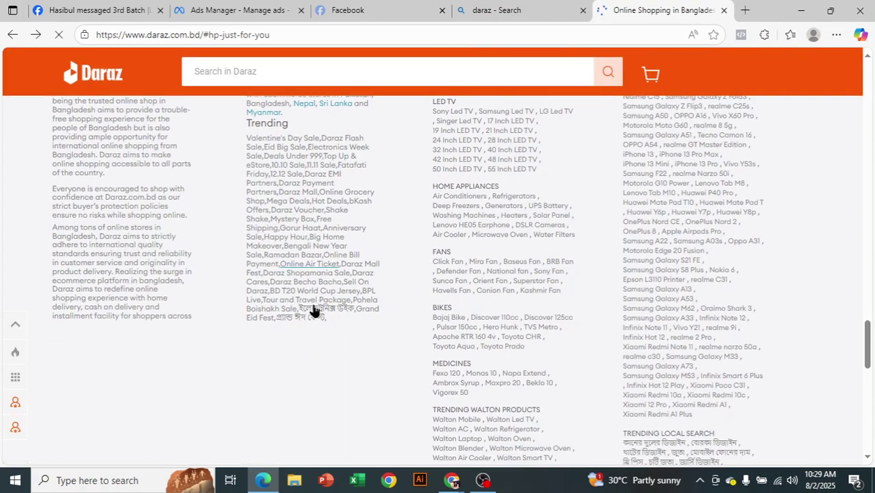
{"action": "scroll", "coordinate": [389, 272], "scroll_direction": "down", "scroll_amount": 5}
{"action": "scroll", "coordinate": [414, 314], "scroll_direction": "up", "scroll_amount": 2}
{"action": "scroll", "coordinate": [411, 315], "scroll_direction": "up", "scroll_amount": 6}
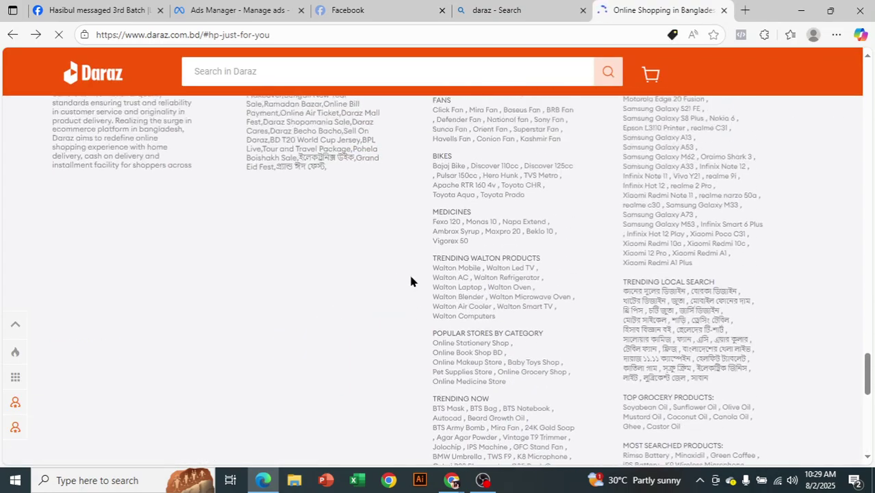
{"action": "scroll", "coordinate": [410, 280], "scroll_direction": "up", "scroll_amount": 10}
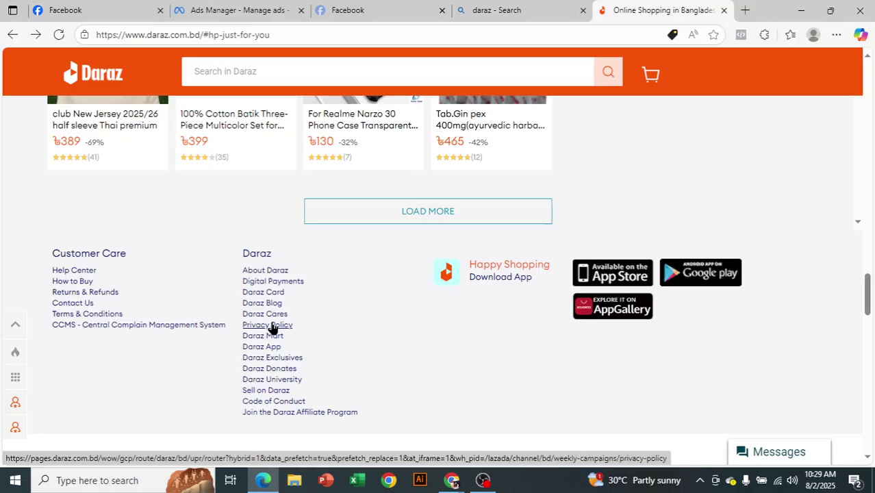
{"action": "left_click", "coordinate": [273, 327]}
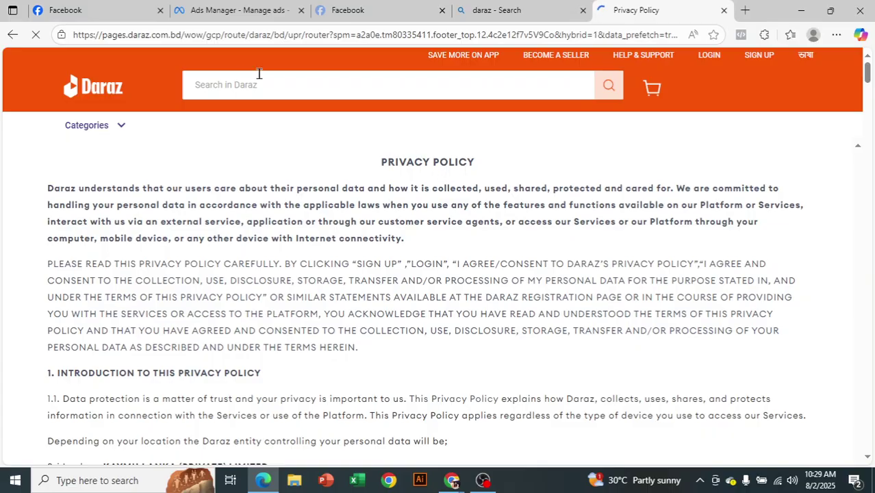
{"action": "left_click", "coordinate": [237, 36]}
{"action": "right_click", "coordinate": [238, 37]}
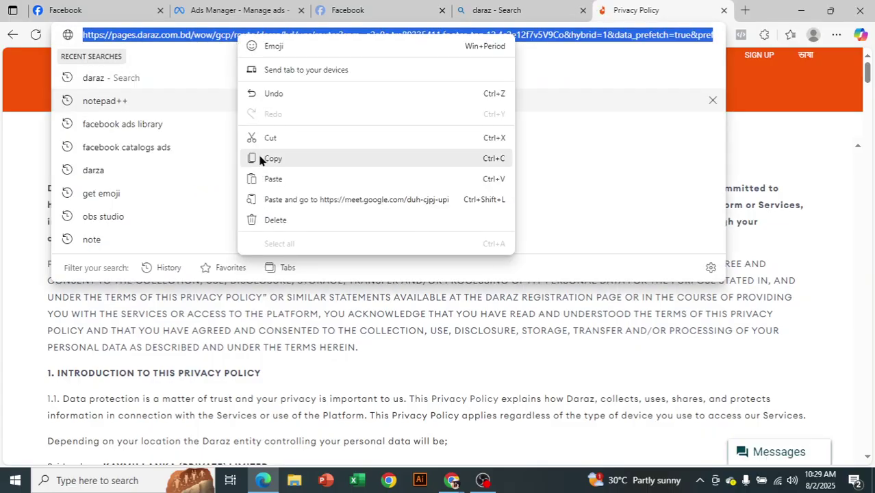
{"action": "left_click", "coordinate": [264, 157]}
- Close the leftover Facebook and daraz search tabs and paste the copied URL as the form's privacy policy link in Ads Manager
{"action": "left_click", "coordinate": [374, 12]}
{"action": "left_click", "coordinate": [254, 7]}
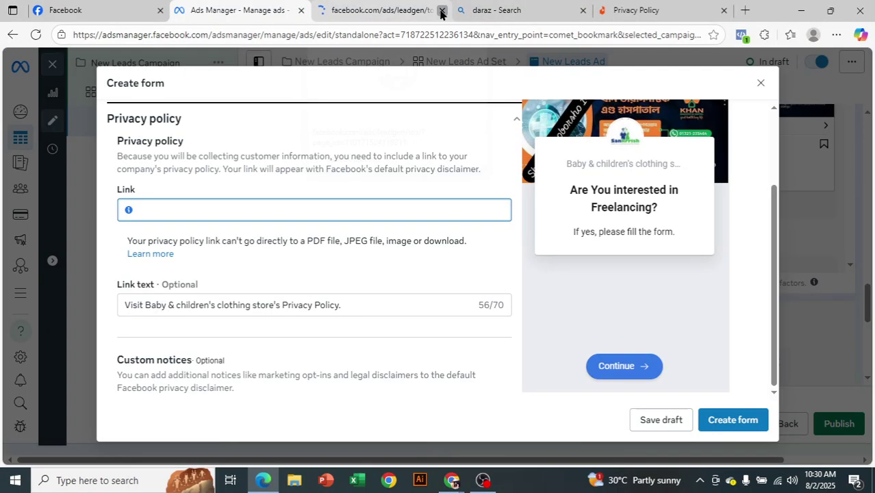
{"action": "left_click", "coordinate": [441, 11]}
{"action": "left_click", "coordinate": [442, 11]}
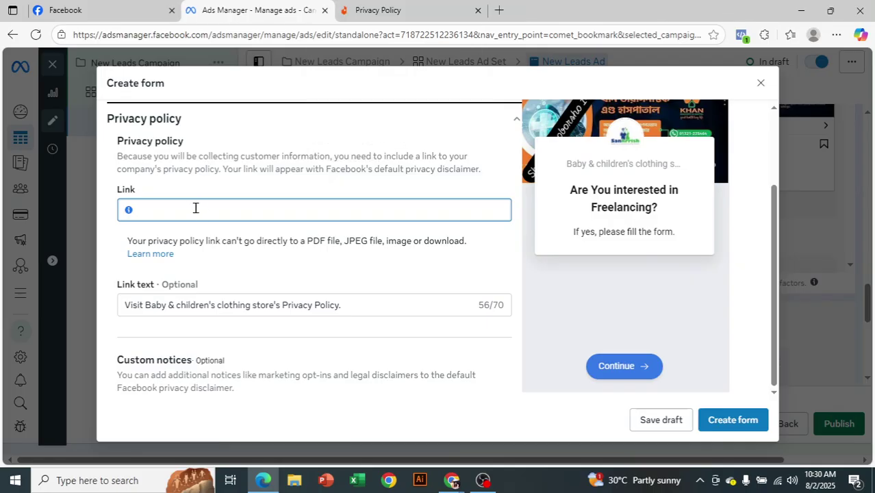
{"action": "key", "text": "ctrl+v"}
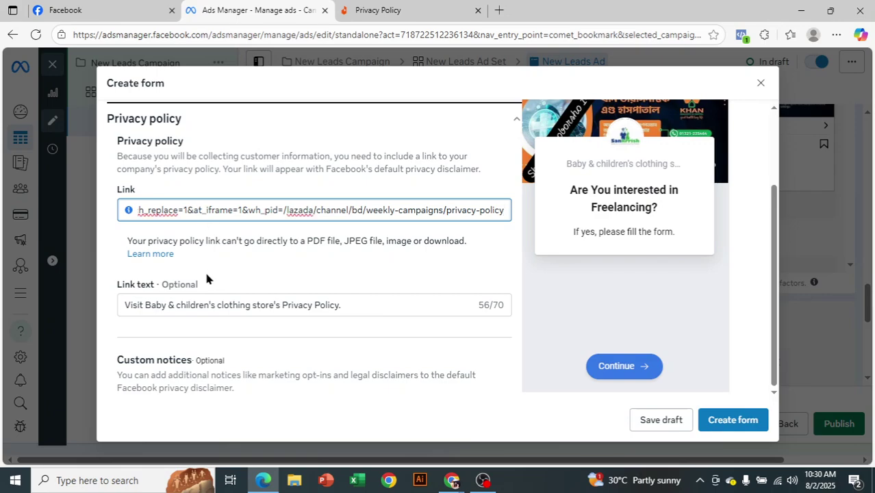
- Advance the form preview to the Privacy review page and examine how the privacy policy section is presented
{"action": "scroll", "coordinate": [283, 234], "scroll_direction": "down", "scroll_amount": 3}
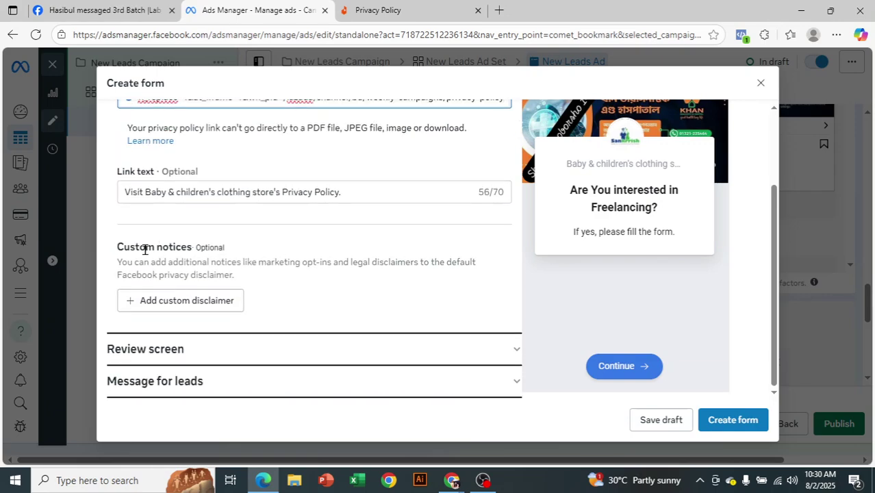
{"action": "scroll", "coordinate": [653, 253], "scroll_direction": "up", "scroll_amount": 3}
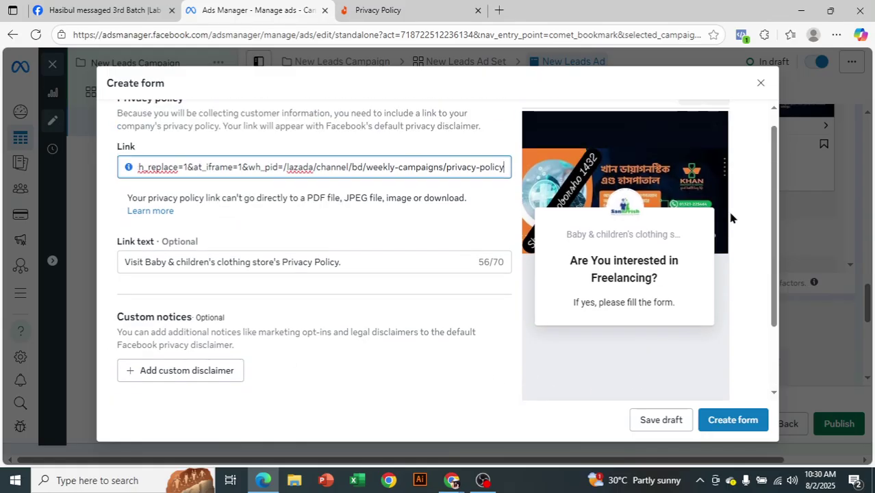
{"action": "left_click", "coordinate": [716, 131]}
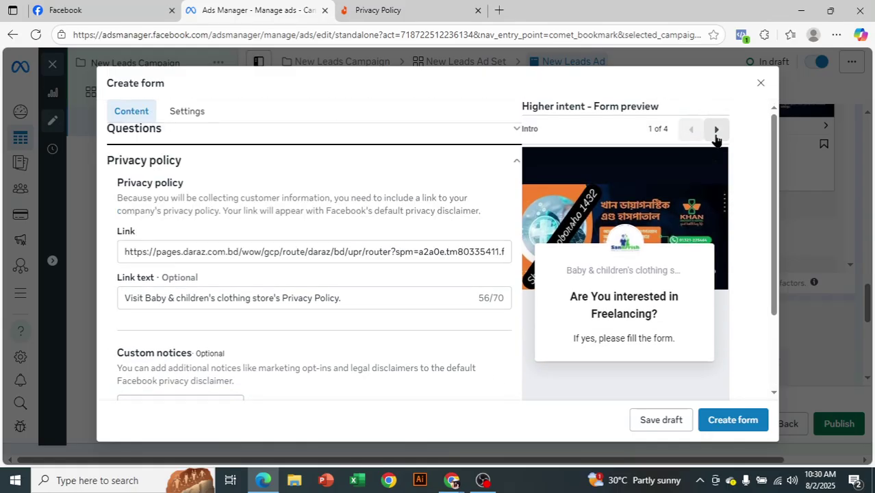
{"action": "left_click", "coordinate": [715, 131]}
{"action": "left_click", "coordinate": [716, 131]}
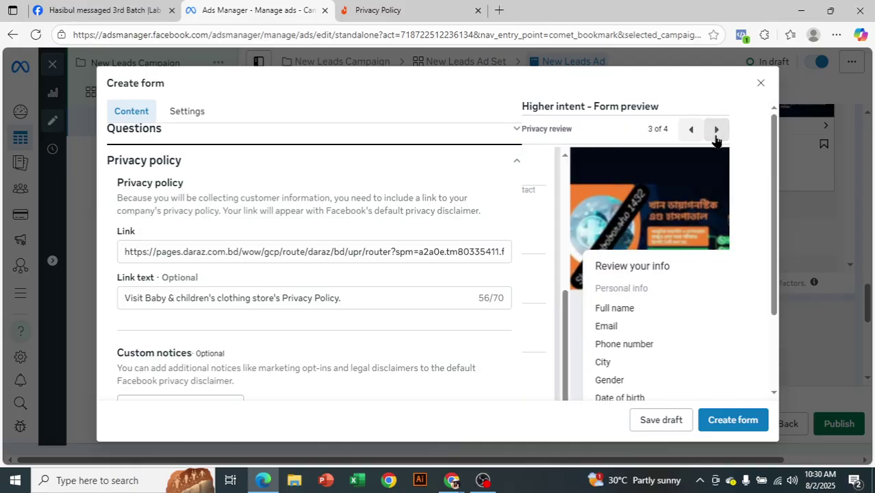
{"action": "scroll", "coordinate": [668, 299], "scroll_direction": "down", "scroll_amount": 5}
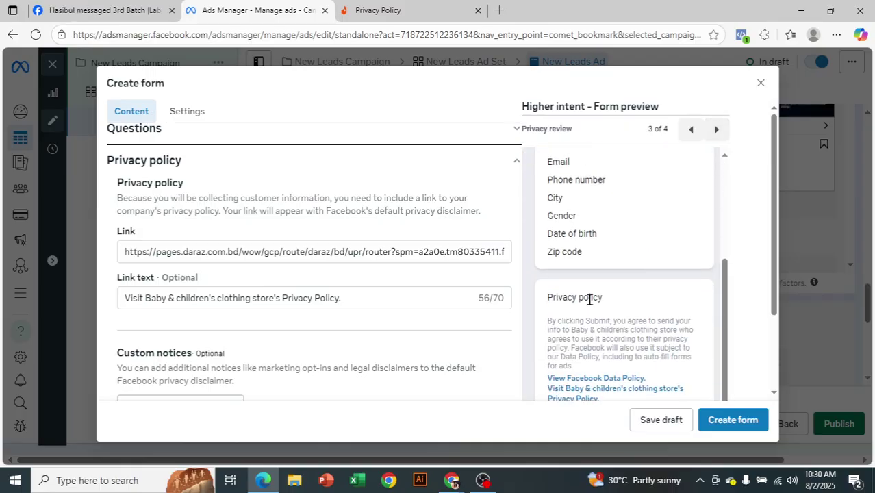
{"action": "scroll", "coordinate": [242, 287], "scroll_direction": "down", "scroll_amount": 2}
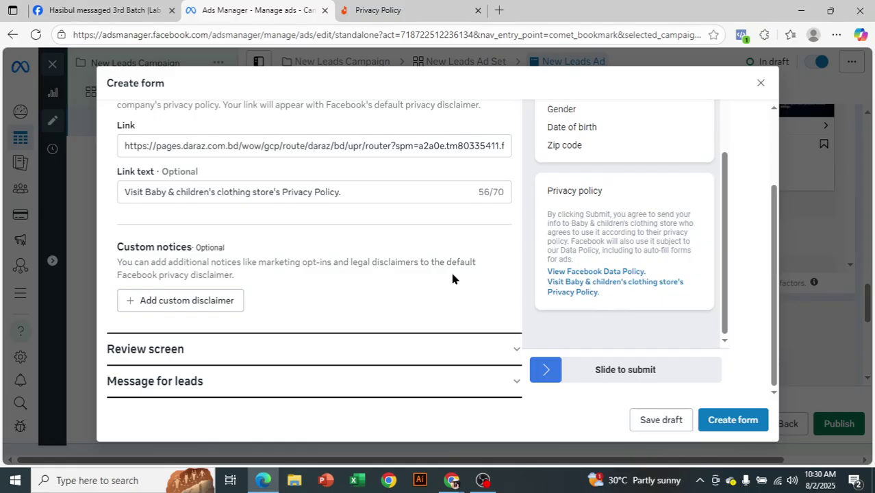
- Replace the privacy policy's link text with "Privacy policy"
{"action": "left_click_drag", "start_coordinate": [370, 192], "coordinate": [92, 198]}
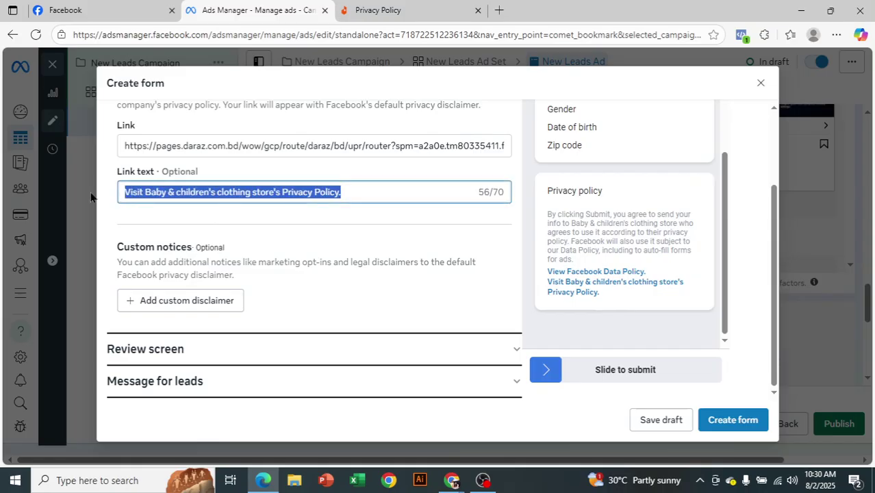
{"action": "key", "text": "BackSpace"}
{"action": "type", "text": "P"}
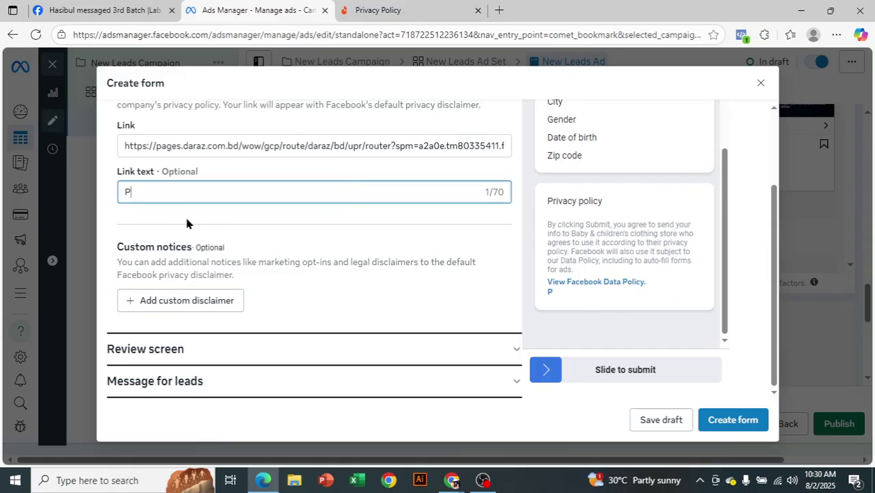
{"action": "type", "text": "rivac"}
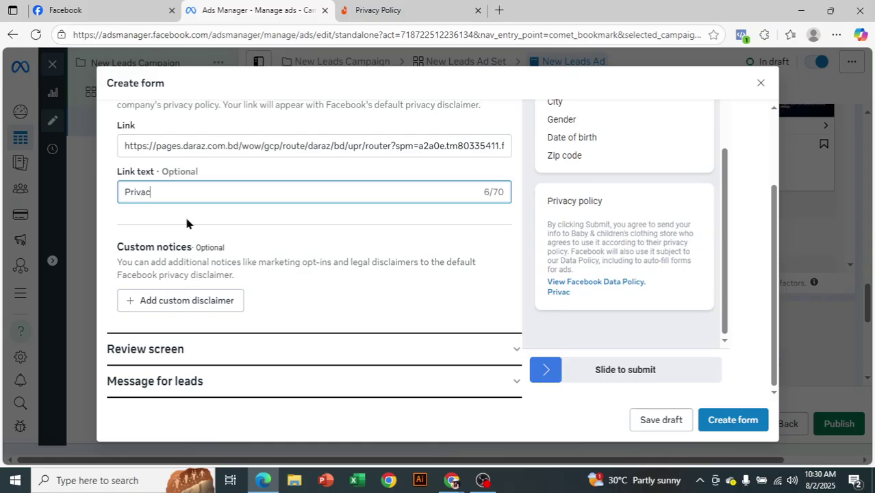
{"action": "type", "text": "y policy"}
- Add a custom disclaimer and fill its title and text with the placeholder "hhhhhhhhhhhhhhh"
{"action": "left_click", "coordinate": [210, 305]}
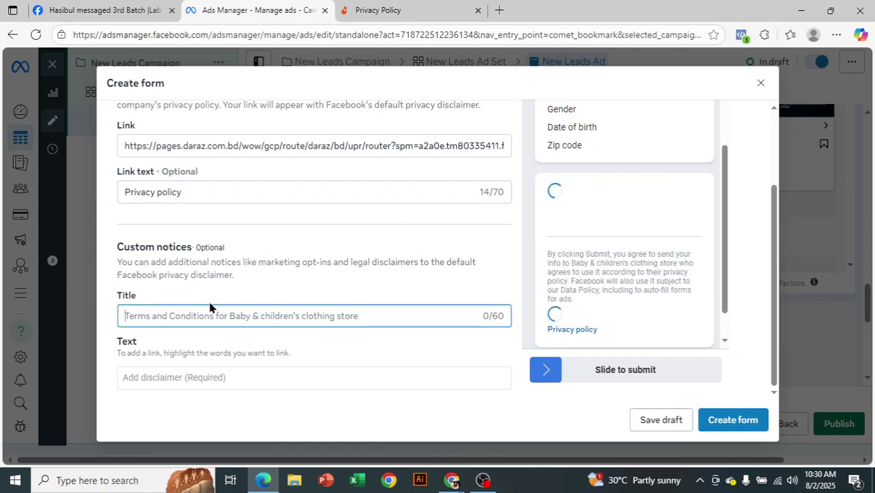
{"action": "type", "text": "h"}
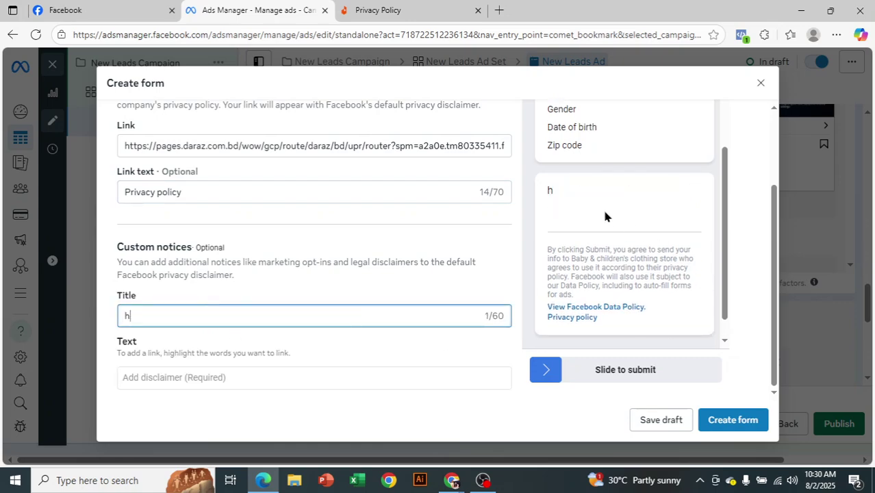
{"action": "type", "text": "hhhhhhhhhhhhhh"}
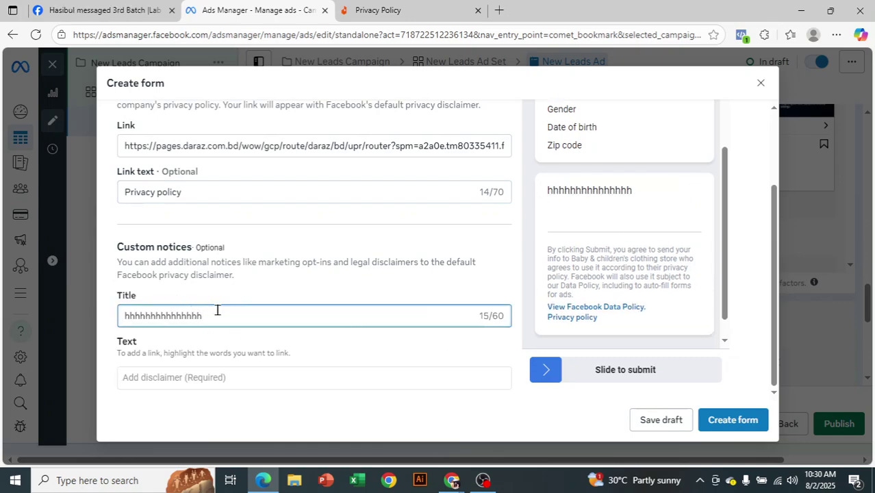
{"action": "left_click_drag", "start_coordinate": [217, 309], "coordinate": [124, 315]}
{"action": "scroll", "coordinate": [364, 310], "scroll_direction": "down", "scroll_amount": 1}
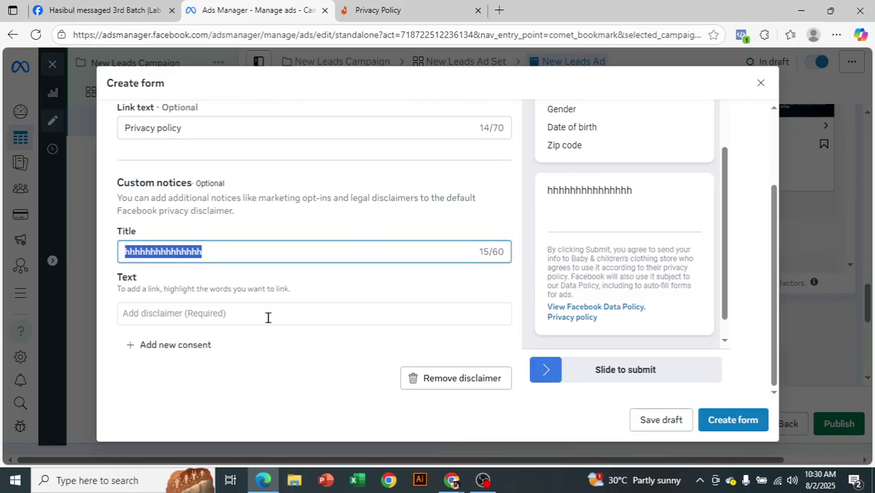
{"action": "left_click", "coordinate": [198, 313]}
{"action": "type", "text": "hhhhhhhhhhhhhhh"}
- Clear the placeholder content from the custom disclaimer's text and title
{"action": "left_click_drag", "start_coordinate": [173, 318], "coordinate": [129, 319]}
{"action": "left_click", "coordinate": [213, 320]}
{"action": "key", "text": "ctrl+a"}
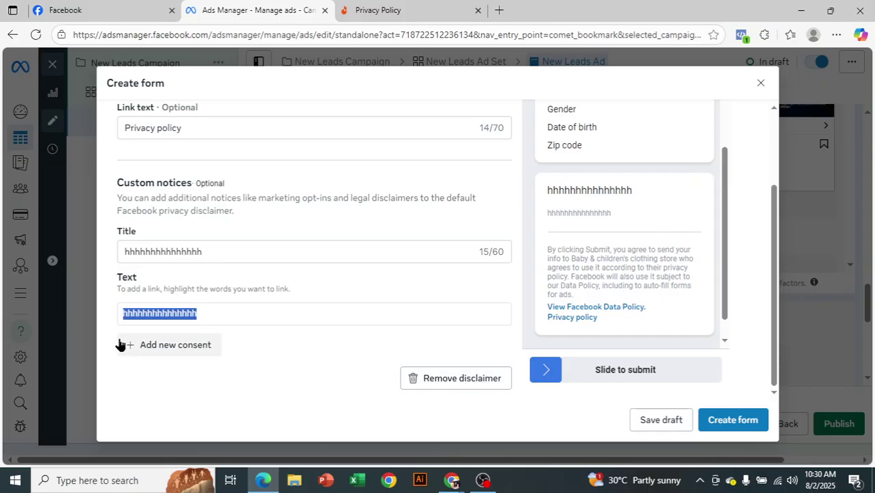
{"action": "key", "text": "BackSpace"}
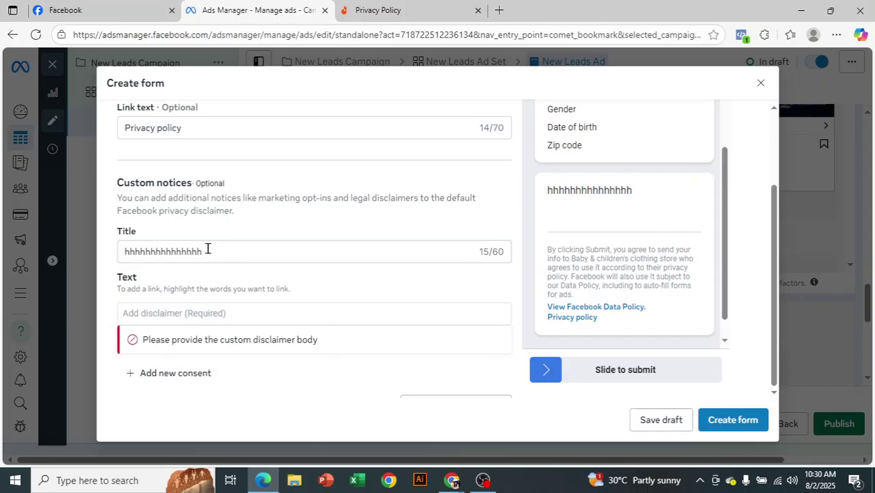
{"action": "left_click_drag", "start_coordinate": [211, 248], "coordinate": [124, 259]}
{"action": "key", "text": "BackSpace"}
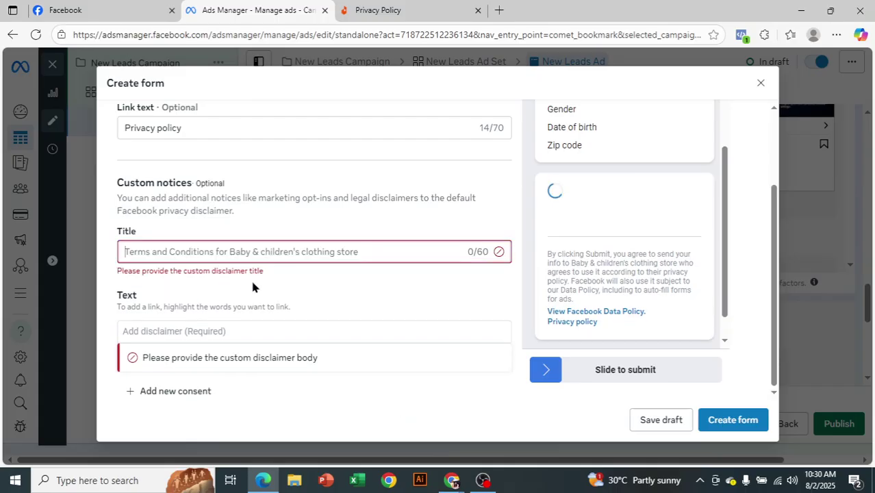
- Expand the form's Review screen section
{"action": "scroll", "coordinate": [397, 289], "scroll_direction": "down", "scroll_amount": 1}
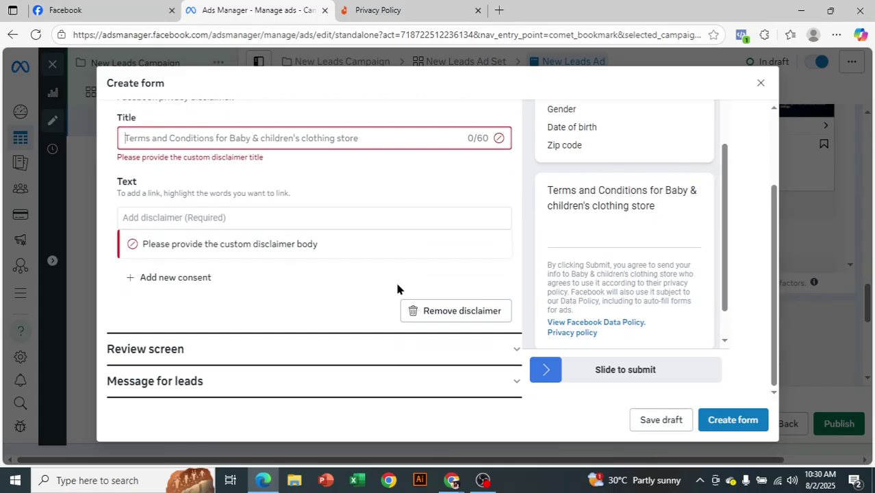
{"action": "left_click", "coordinate": [497, 350]}
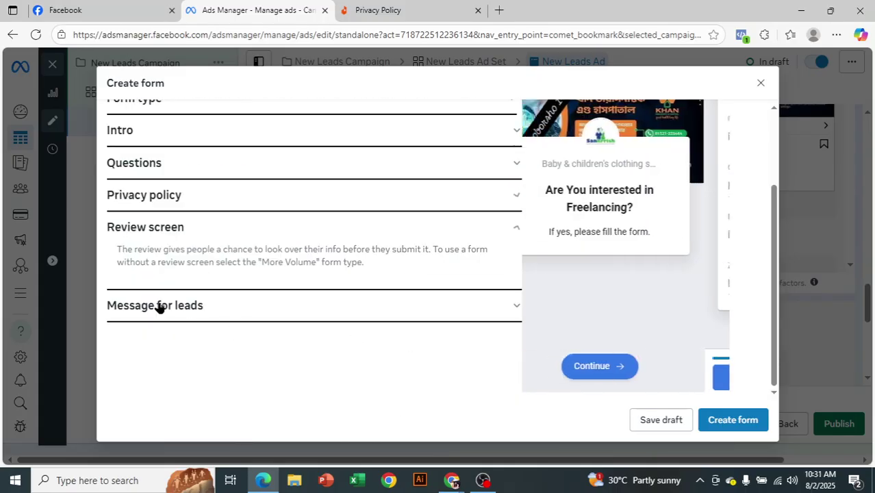
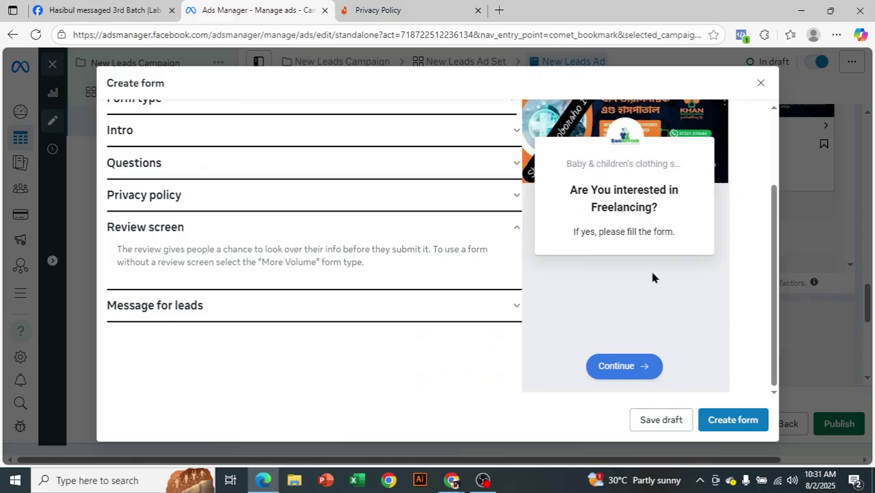
- Page through the form preview from the intro to the ending screen
{"action": "scroll", "coordinate": [754, 195], "scroll_direction": "up", "scroll_amount": 3}
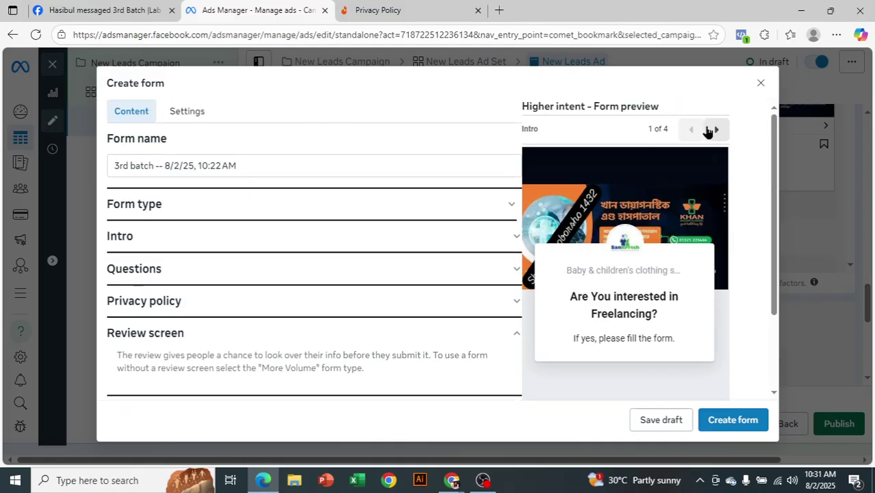
{"action": "left_click", "coordinate": [712, 129]}
{"action": "left_click", "coordinate": [712, 129]}
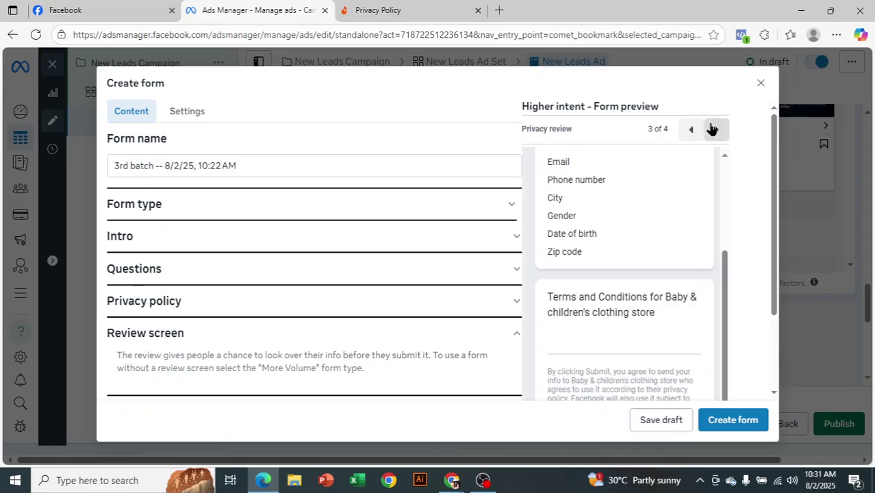
{"action": "left_click", "coordinate": [712, 129]}
- Replace the headline of the form's message for leads with "Thank you very much!"
{"action": "scroll", "coordinate": [285, 299], "scroll_direction": "down", "scroll_amount": 3}
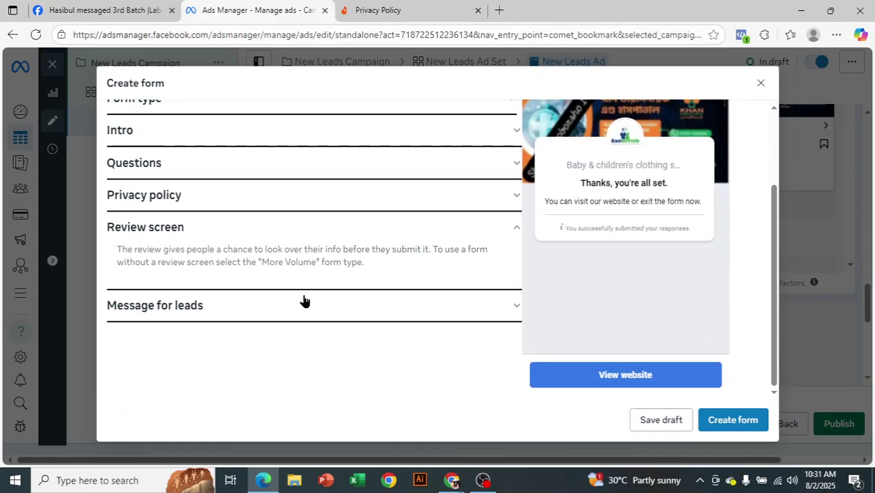
{"action": "left_click", "coordinate": [500, 306]}
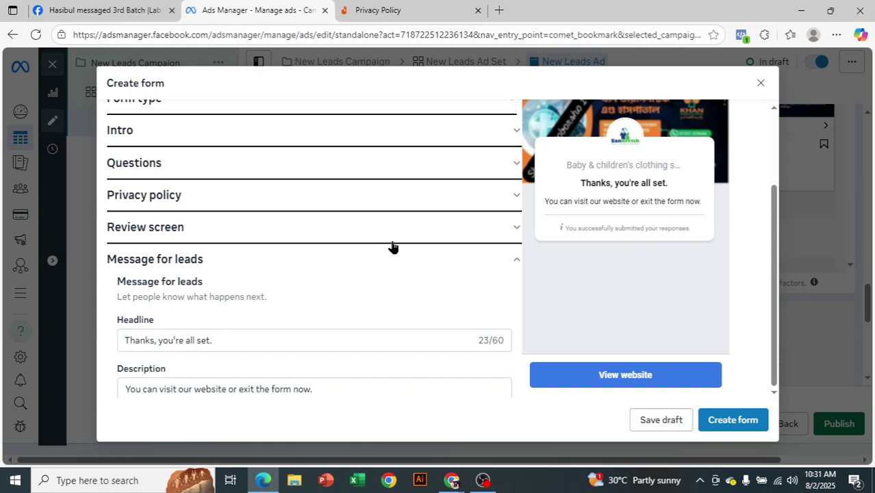
{"action": "scroll", "coordinate": [393, 247], "scroll_direction": "down", "scroll_amount": 1}
{"action": "scroll", "coordinate": [393, 248], "scroll_direction": "down", "scroll_amount": 1}
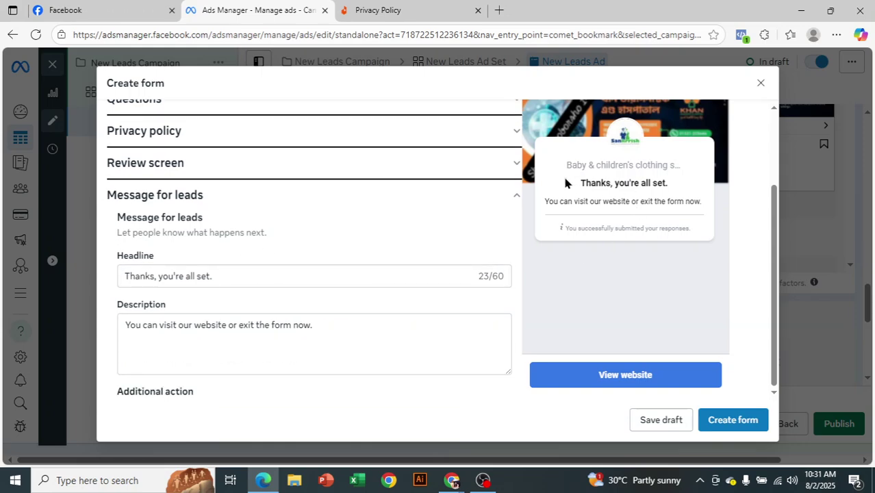
{"action": "left_click_drag", "start_coordinate": [249, 281], "coordinate": [72, 298]}
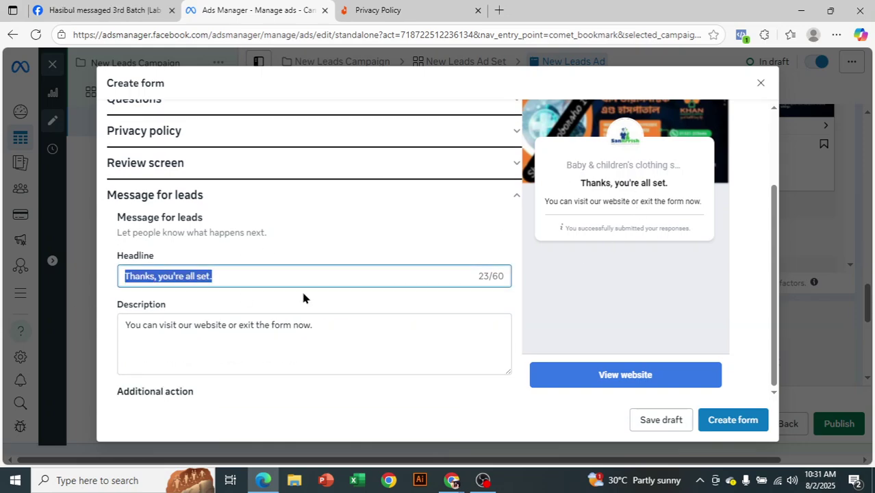
{"action": "key", "text": "BackSpace"}
{"action": "type", "text": "Tha"}
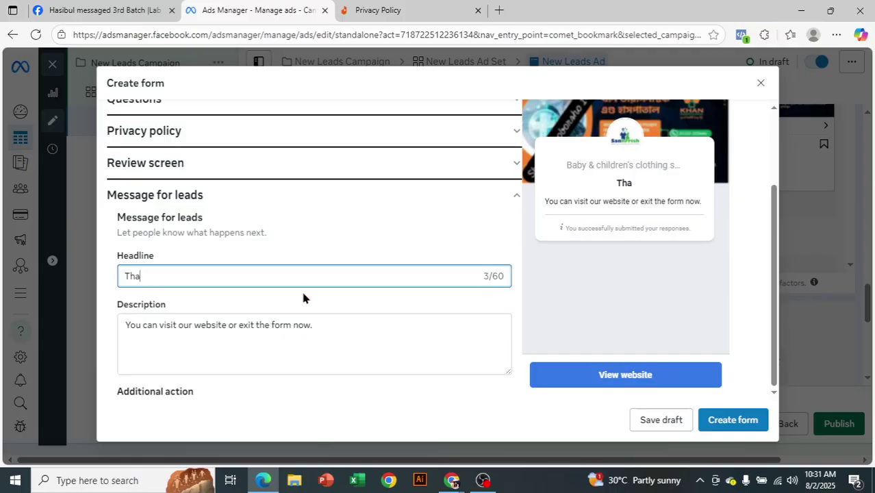
{"action": "type", "text": "nk "}
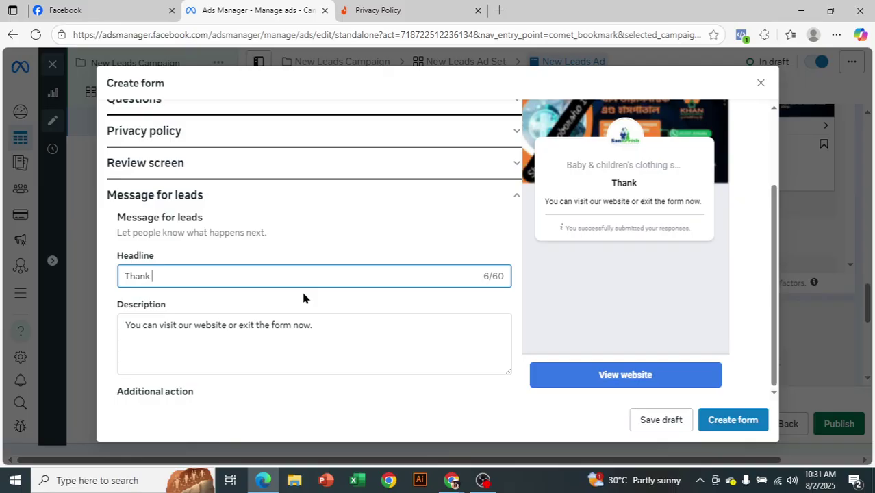
{"action": "type", "text": "you very much!"}
{"action": "left_click", "coordinate": [317, 326]}
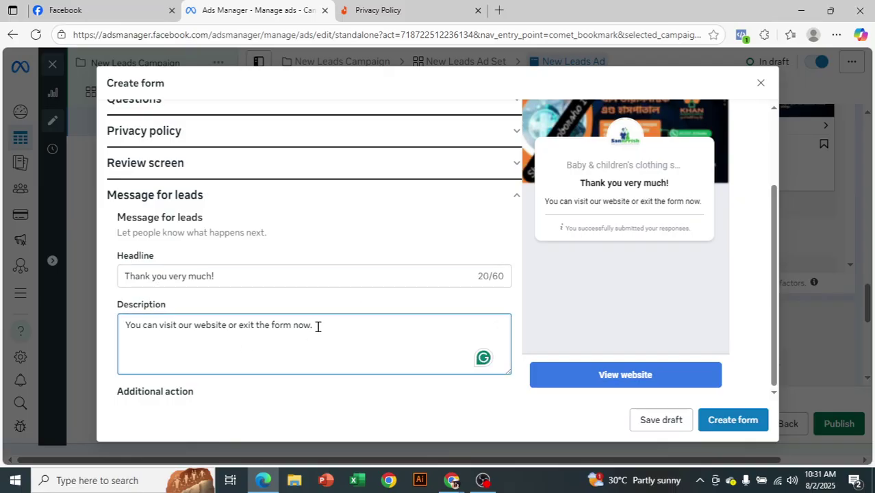
- Try the Call business additional action with the phone country code BN +673
{"action": "scroll", "coordinate": [317, 326], "scroll_direction": "down", "scroll_amount": 3}
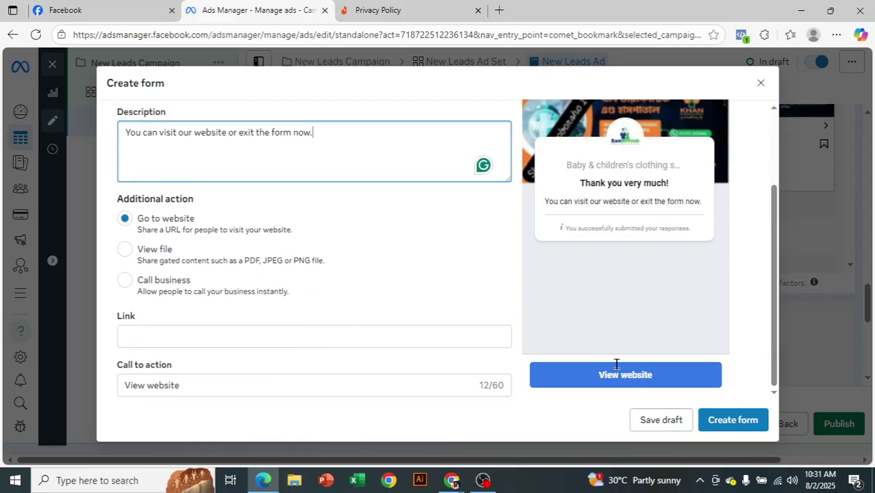
{"action": "left_click", "coordinate": [121, 283]}
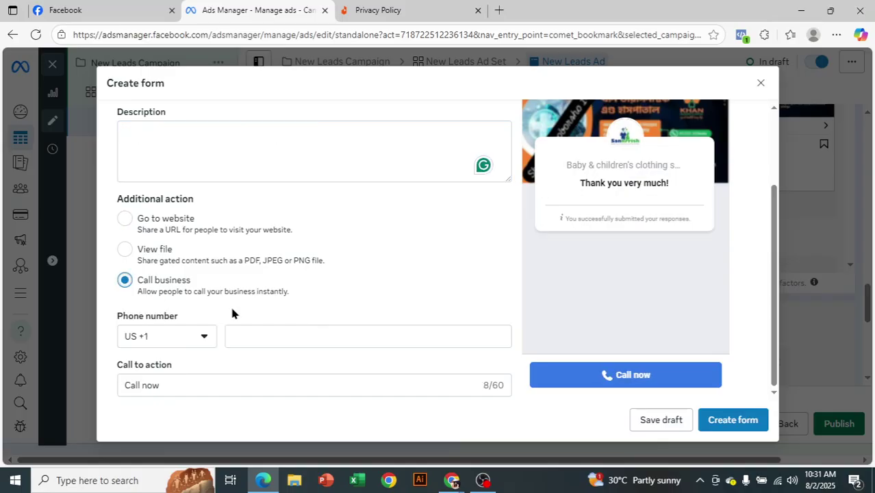
{"action": "scroll", "coordinate": [232, 313], "scroll_direction": "down", "scroll_amount": 1}
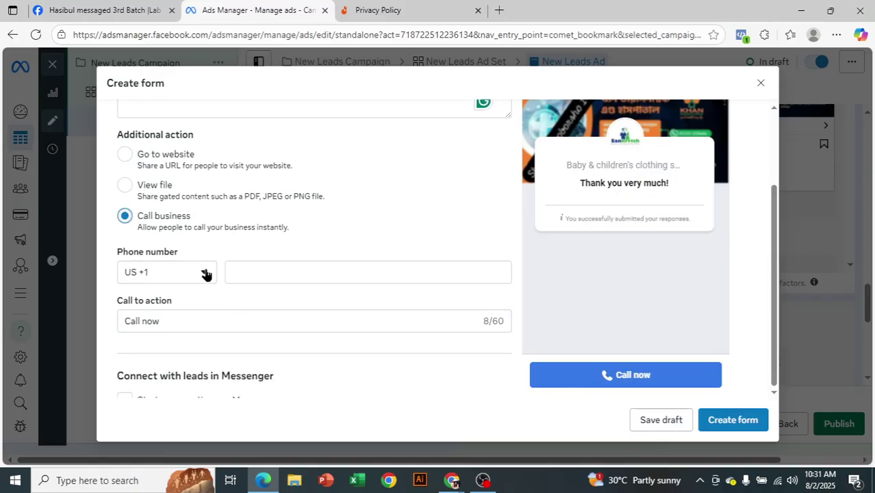
{"action": "left_click", "coordinate": [195, 275]}
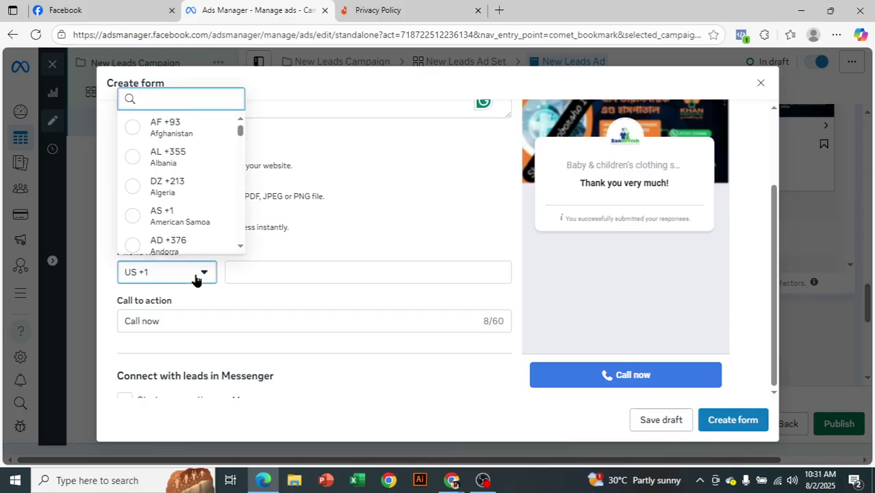
{"action": "type", "text": "bn"}
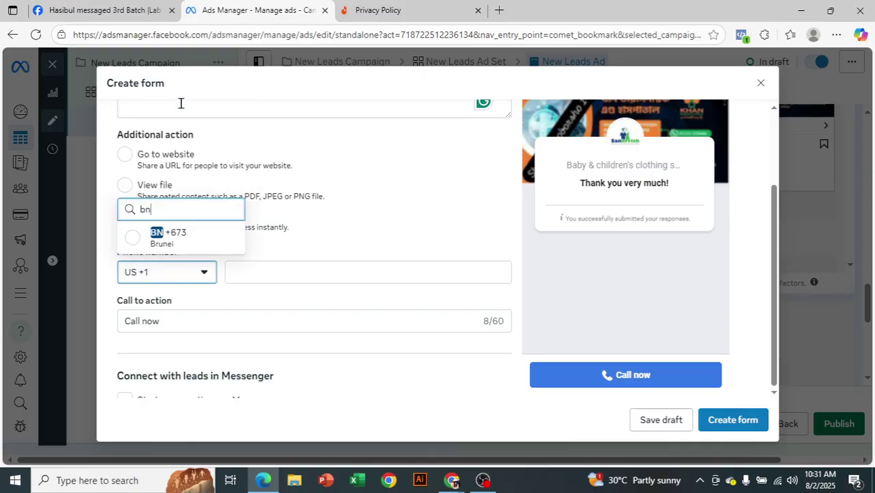
{"action": "left_click", "coordinate": [181, 236]}
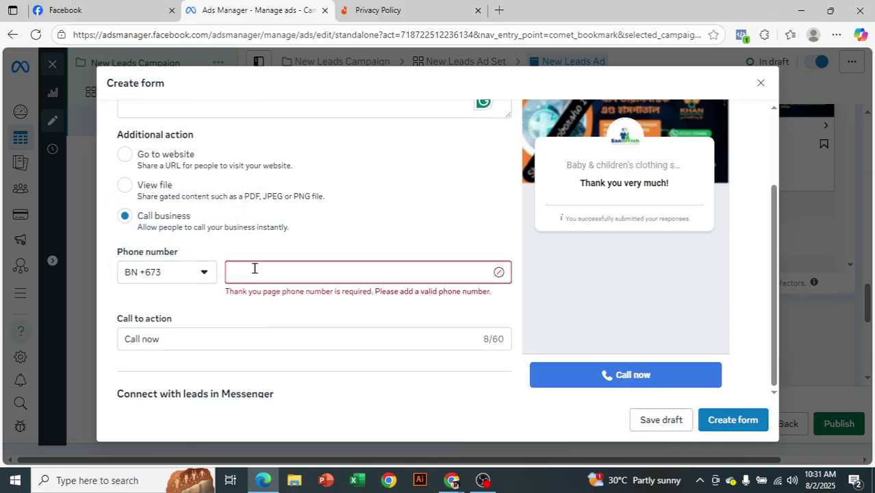
- Switch the additional action back to Go to website, try View file, and reselect Go to website
{"action": "left_click", "coordinate": [125, 155]}
{"action": "left_click", "coordinate": [184, 272]}
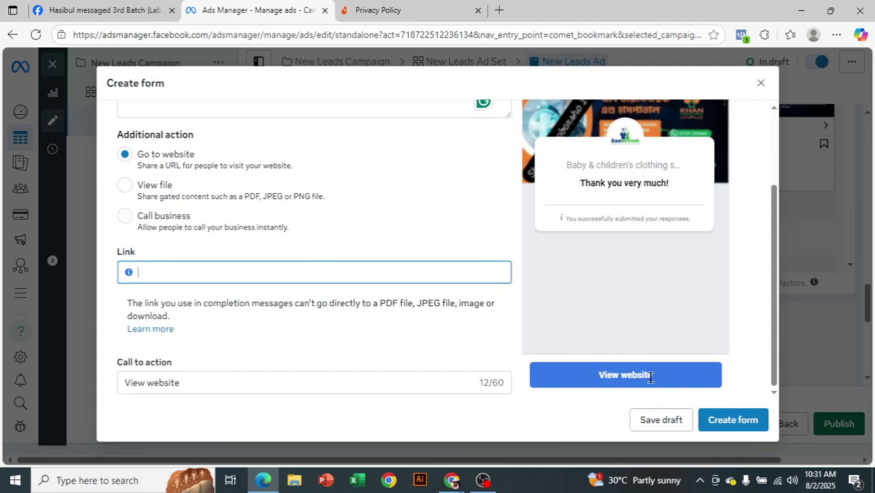
{"action": "scroll", "coordinate": [306, 268], "scroll_direction": "down", "scroll_amount": 3}
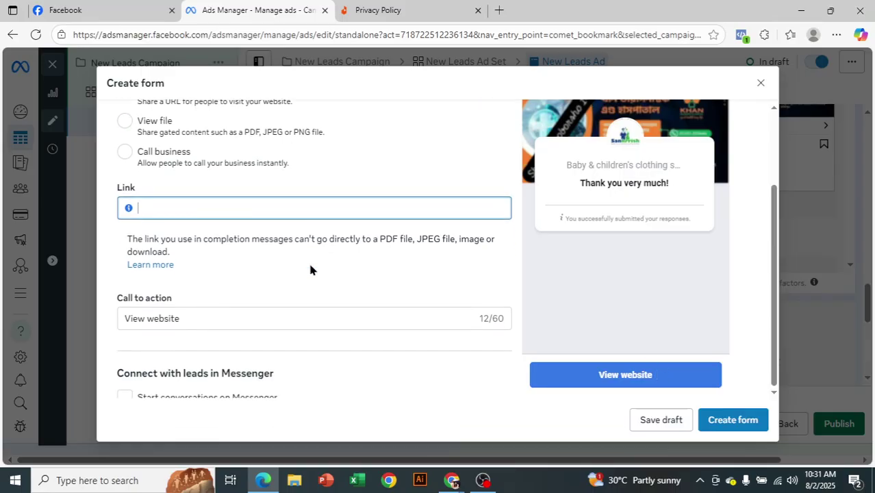
{"action": "scroll", "coordinate": [309, 269], "scroll_direction": "up", "scroll_amount": 3}
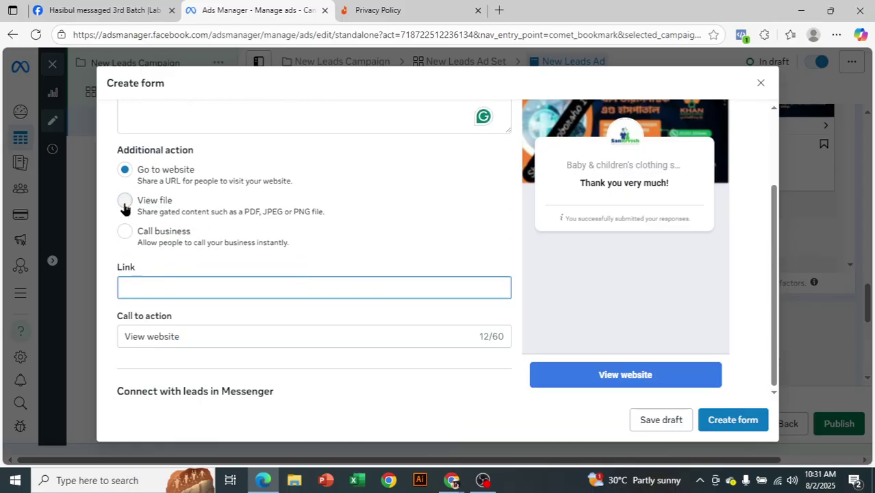
{"action": "left_click", "coordinate": [124, 203]}
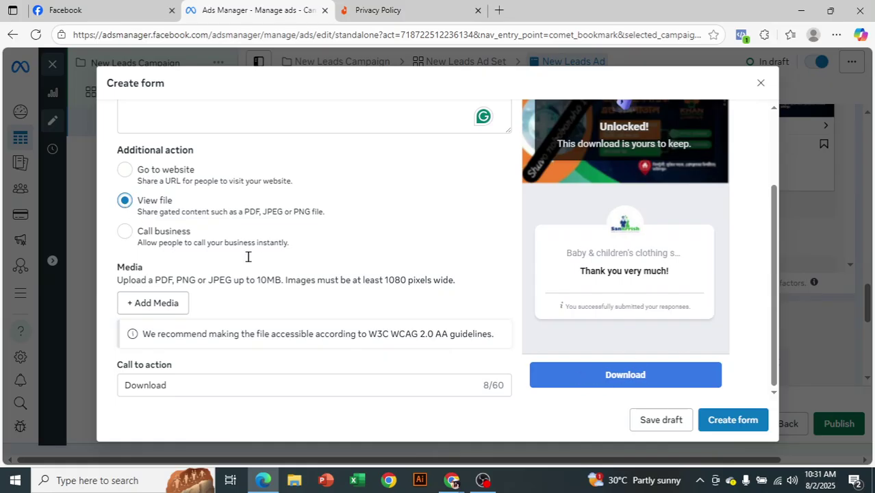
{"action": "left_click", "coordinate": [129, 171]}
{"action": "scroll", "coordinate": [372, 343], "scroll_direction": "down", "scroll_amount": 1}
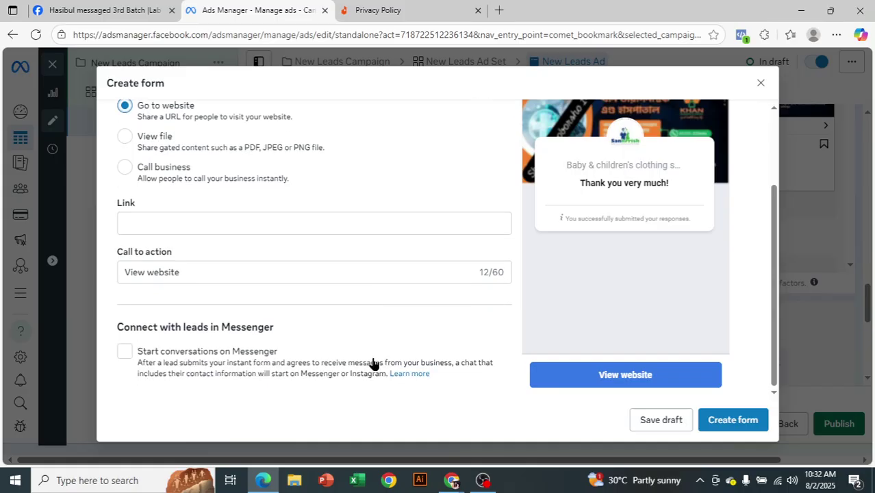
- Reopen the form's Questions section and add a multiple choice custom question
{"action": "scroll", "coordinate": [372, 327], "scroll_direction": "up", "scroll_amount": 6}
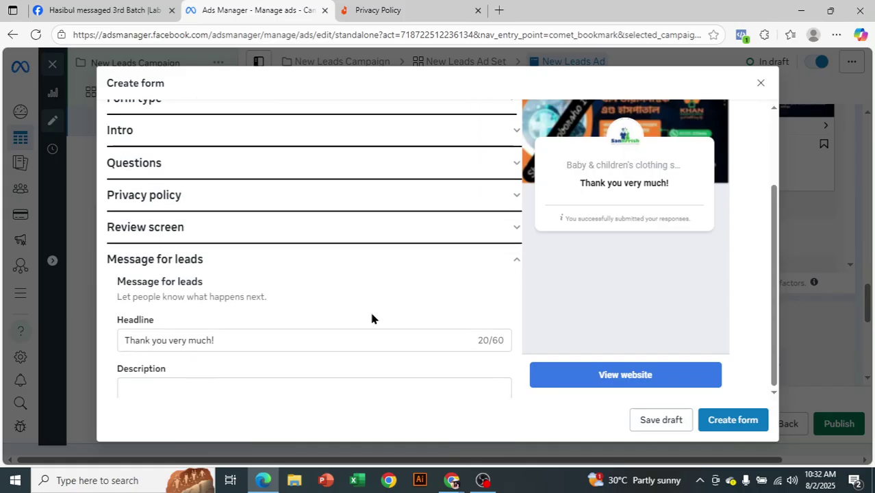
{"action": "left_click", "coordinate": [500, 165]}
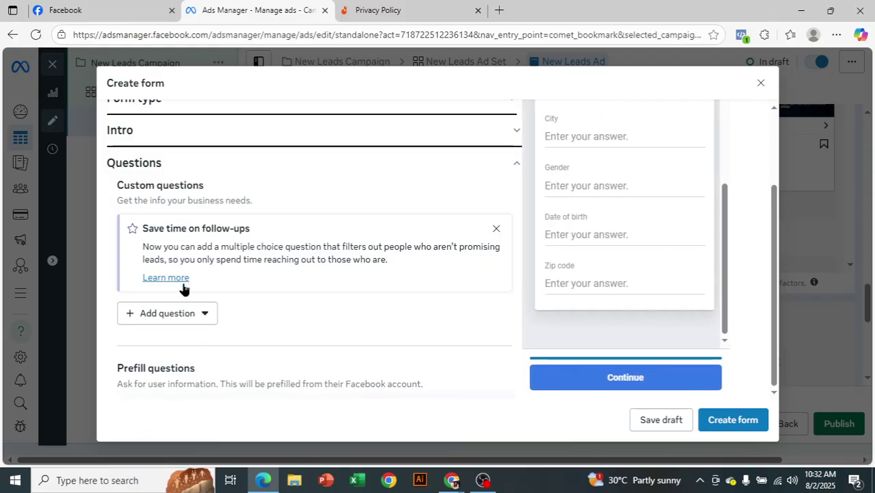
{"action": "left_click", "coordinate": [184, 313]}
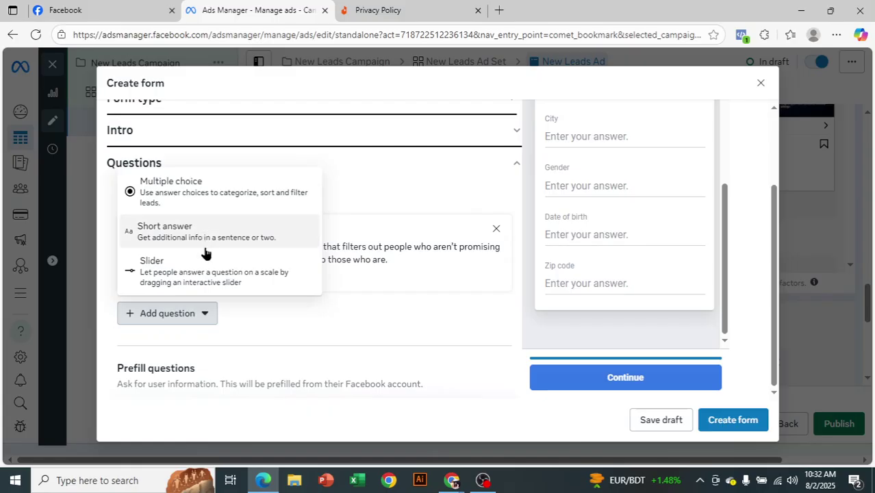
{"action": "left_click", "coordinate": [234, 182]}
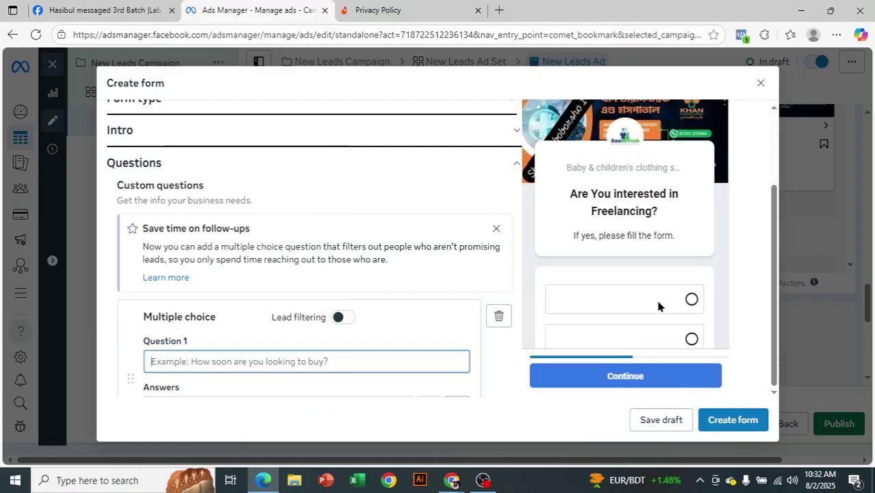
{"action": "scroll", "coordinate": [647, 312], "scroll_direction": "down", "scroll_amount": 1}
{"action": "scroll", "coordinate": [240, 317], "scroll_direction": "down", "scroll_amount": 1}
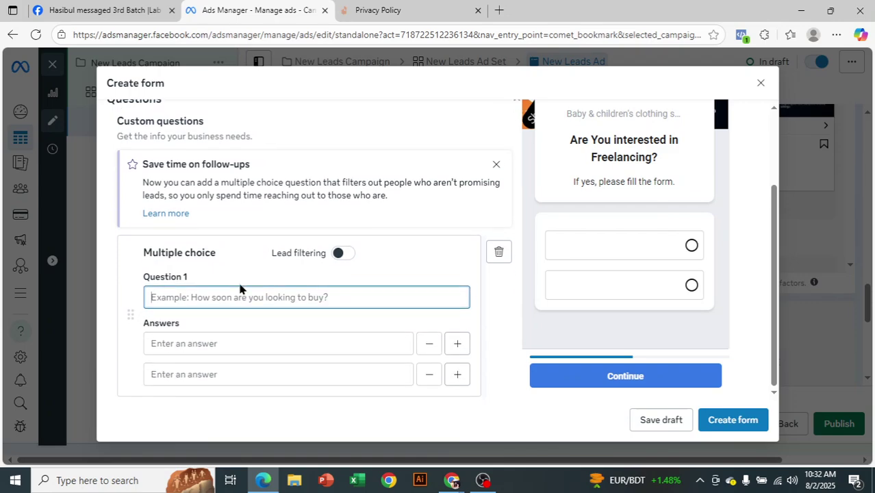
{"action": "type", "text": "D"}
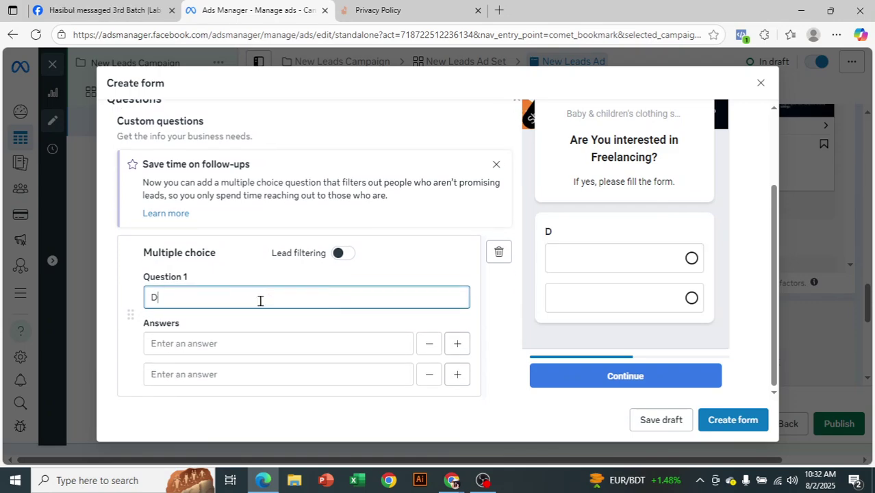
{"action": "type", "text": "igital marketing"}
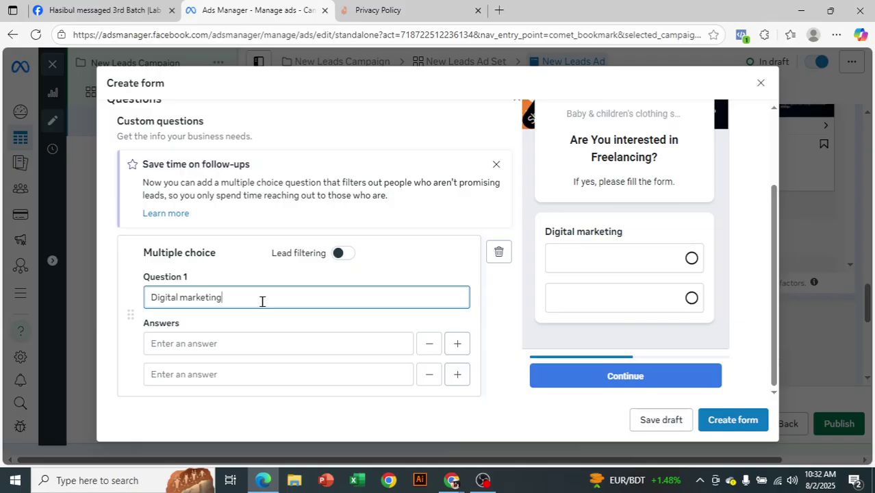
{"action": "key", "text": "BackSpace"}
{"action": "key", "text": "BackSpace"}
{"action": "key", "text": "BackSpace"}
{"action": "key", "text": "BackSpace"}
{"action": "key", "text": "BackSpace"}
{"action": "key", "text": "BackSpace"}
{"action": "key", "text": "BackSpace"}
{"action": "key", "text": "BackSpace"}
{"action": "key", "text": "BackSpace"}
{"action": "key", "text": "BackSpace"}
{"action": "key", "text": "BackSpace"}
{"action": "key", "text": "BackSpace"}
{"action": "key", "text": "BackSpace"}
{"action": "key", "text": "BackSpace"}
{"action": "key", "text": "BackSpace"}
{"action": "key", "text": "BackSpace"}
{"action": "key", "text": "BackSpace"}
- Enter "Have you Laptop or desktop?" as the text of the multiple choice question
{"action": "type", "text": "Have you"}
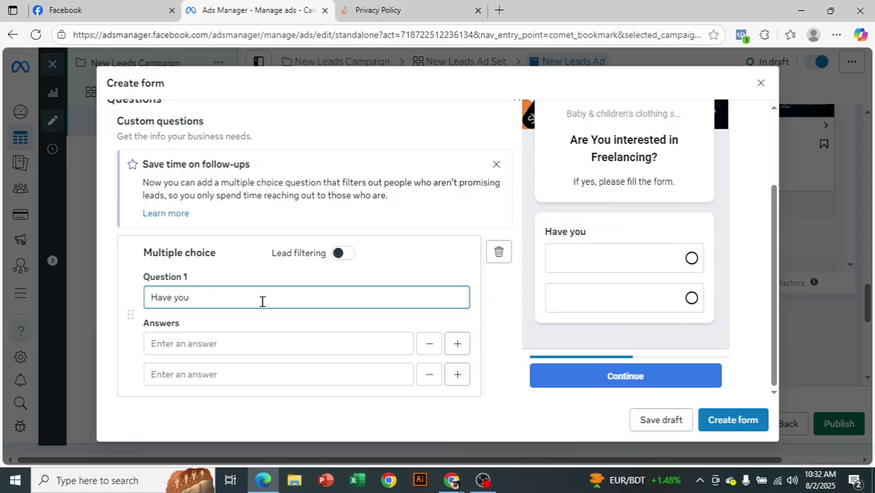
{"action": "type", "text": " Lap"}
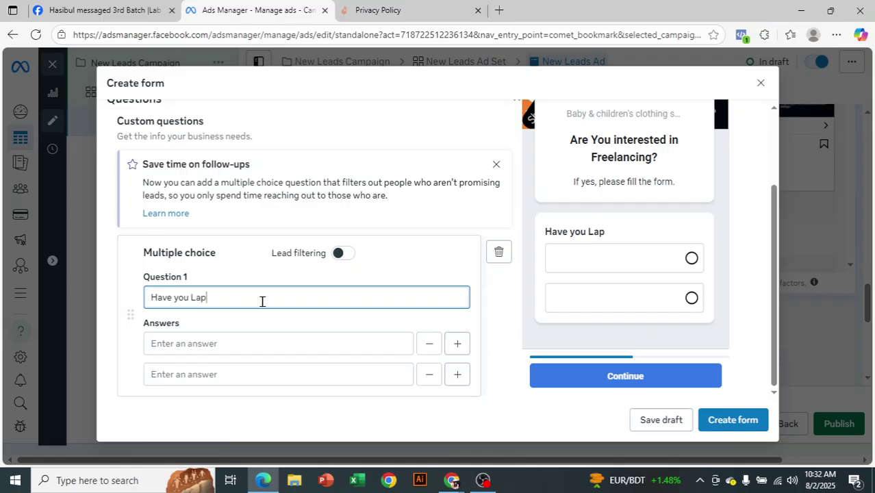
{"action": "type", "text": "top or dest"}
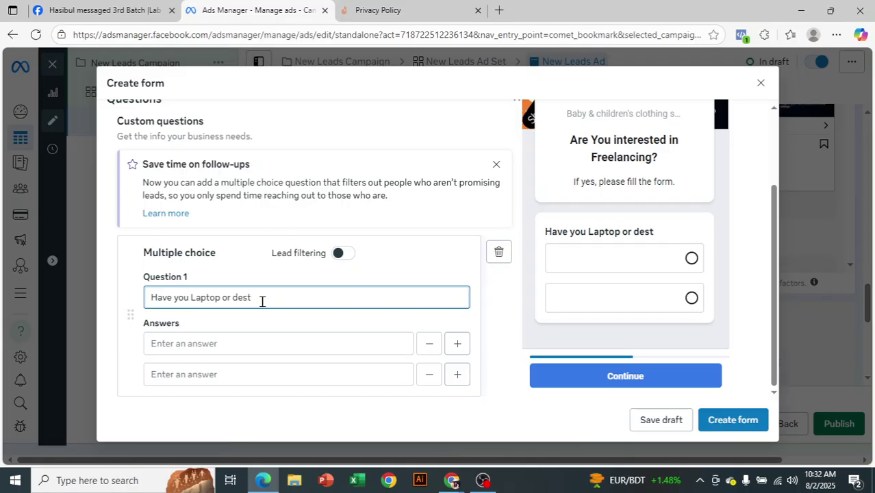
{"action": "type", "text": "op"}
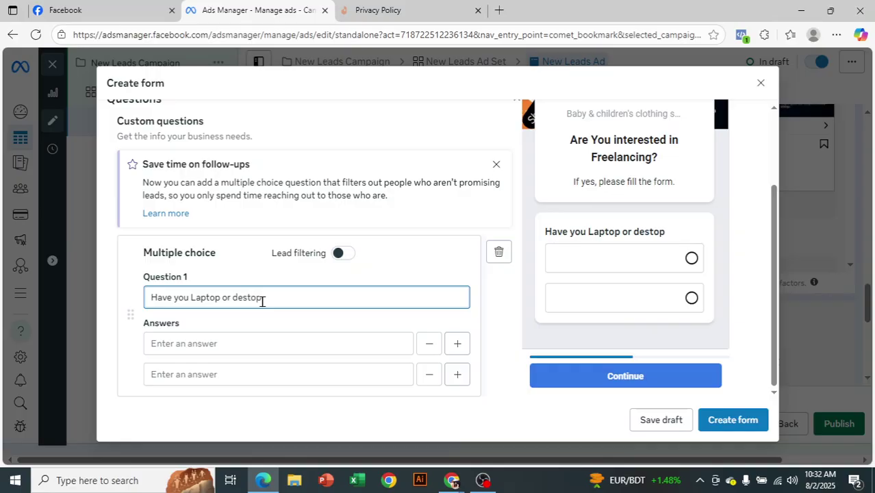
{"action": "key", "text": "BackSpace"}
{"action": "key", "text": "BackSpace"}
{"action": "key", "text": "BackSpace"}
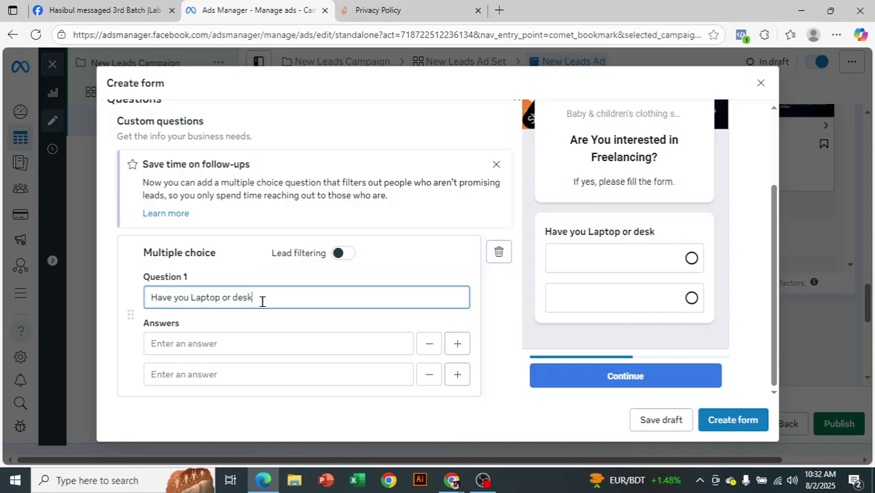
{"action": "type", "text": "ktop?"}
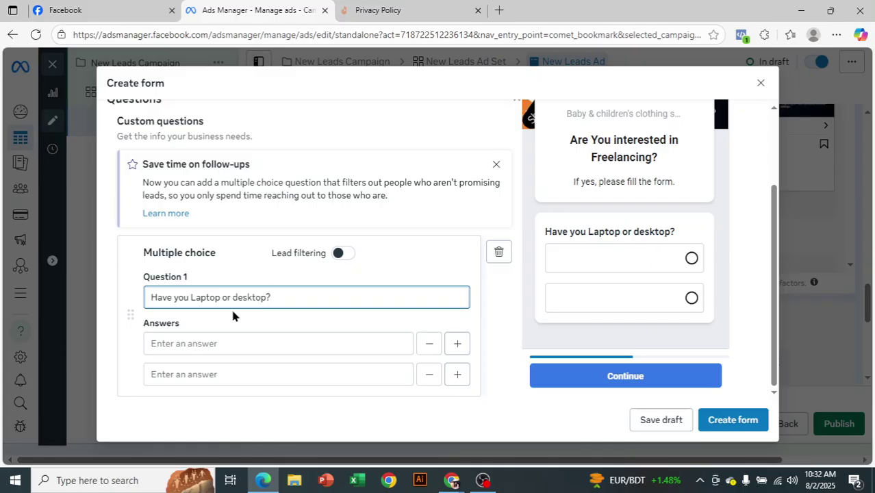
- Add a second multiple choice custom question with the text "Have you any internet connection?"
{"action": "left_click", "coordinate": [240, 344]}
{"action": "scroll", "coordinate": [399, 295], "scroll_direction": "down", "scroll_amount": 1}
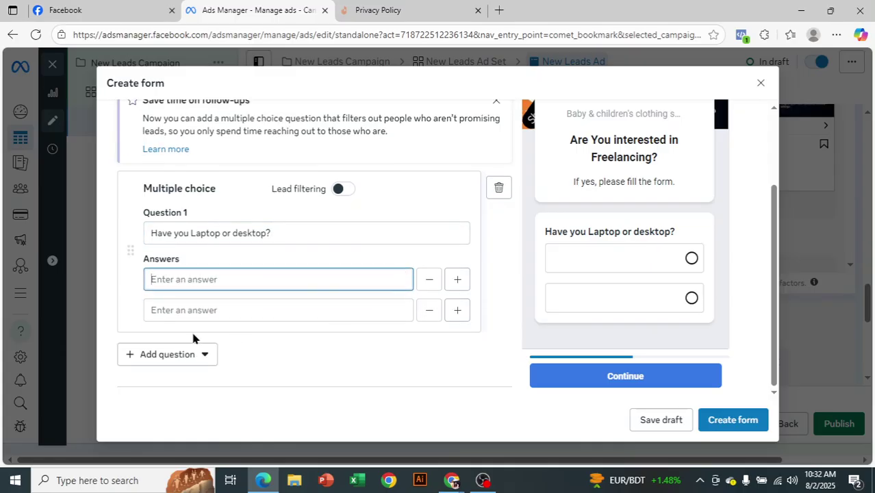
{"action": "left_click", "coordinate": [177, 356]}
{"action": "left_click", "coordinate": [177, 356]}
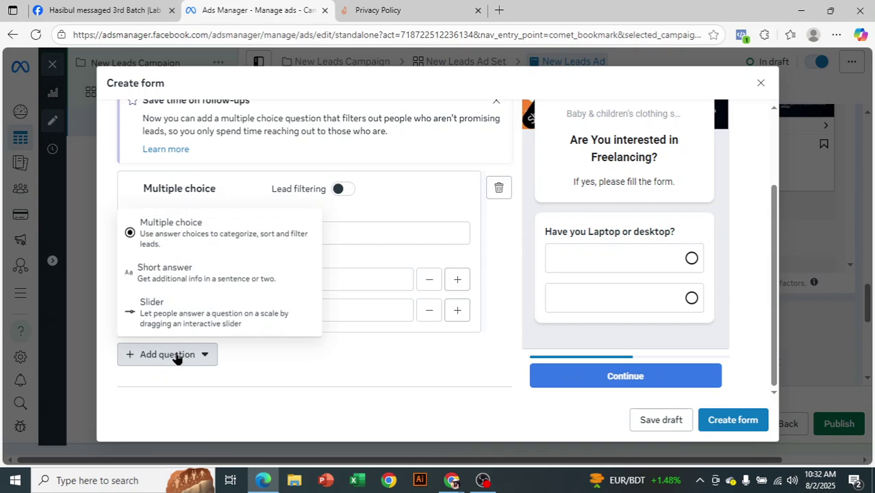
{"action": "left_click", "coordinate": [233, 231]}
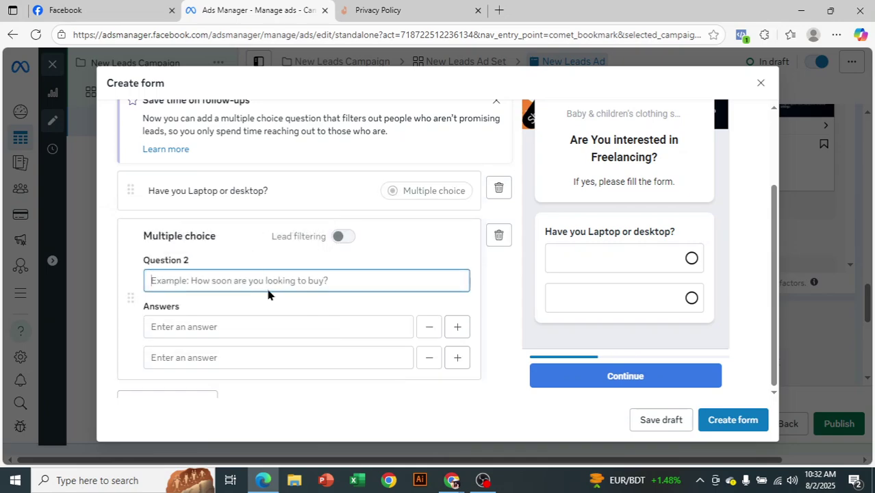
{"action": "type", "text": "Have y"}
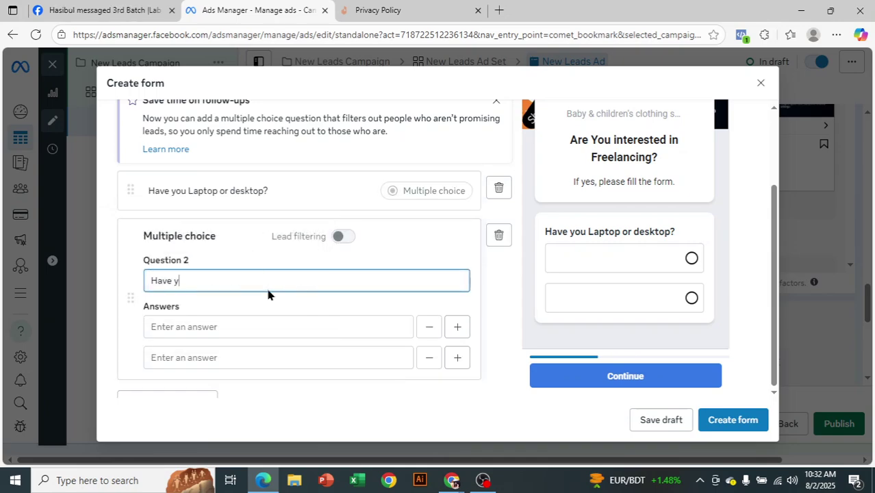
{"action": "type", "text": "ou any"}
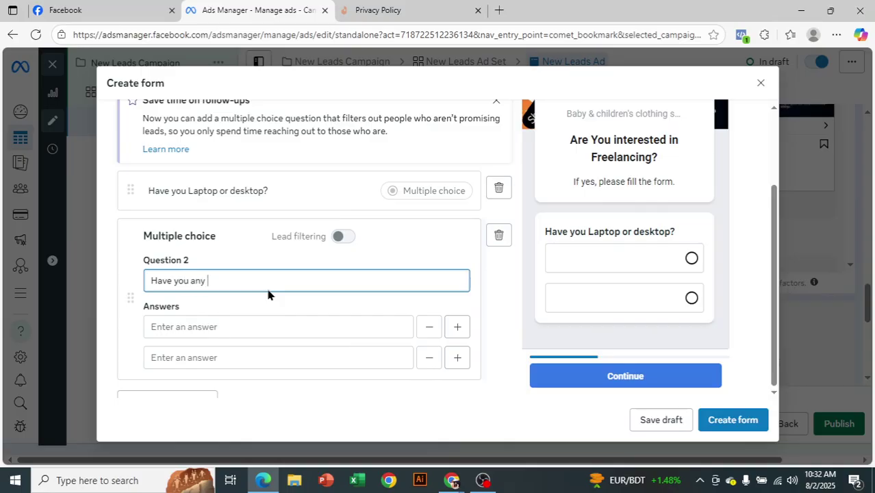
{"action": "type", "text": " intern"}
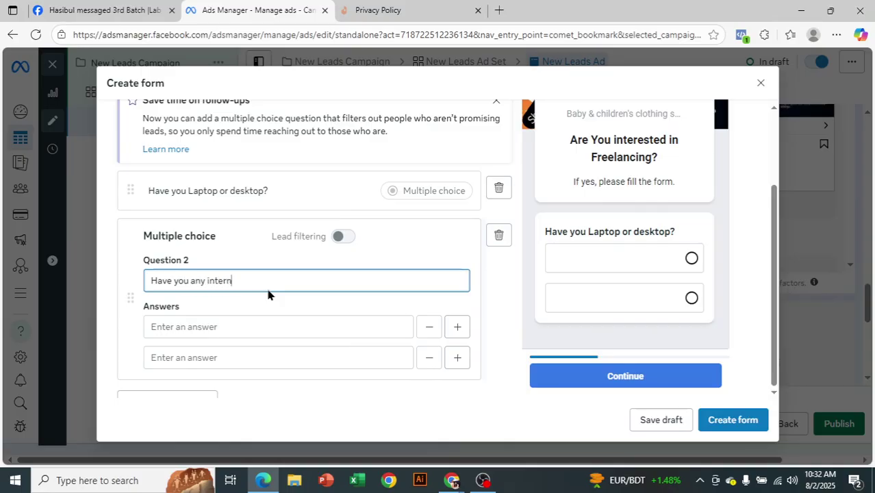
{"action": "type", "text": "et connection?"}
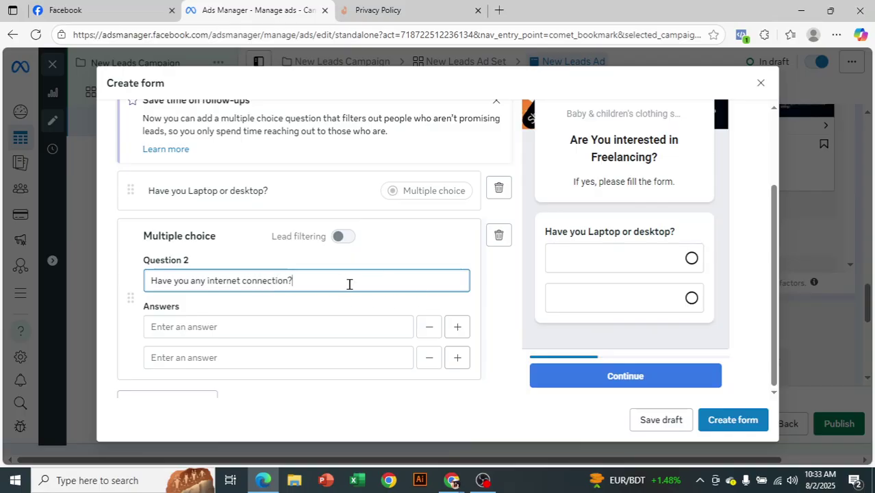
- Show the internet connection question in the form preview and try selecting each of its two blank answers
{"action": "scroll", "coordinate": [342, 322], "scroll_direction": "down", "scroll_amount": 1}
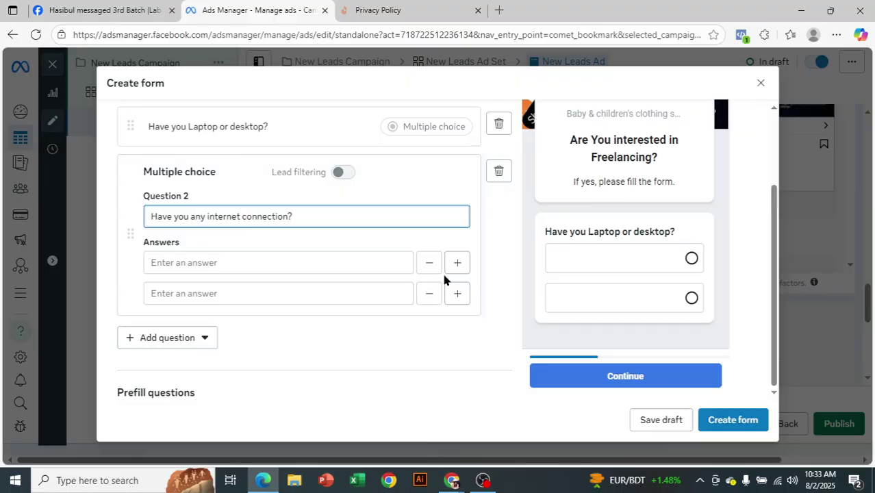
{"action": "left_click", "coordinate": [291, 261]}
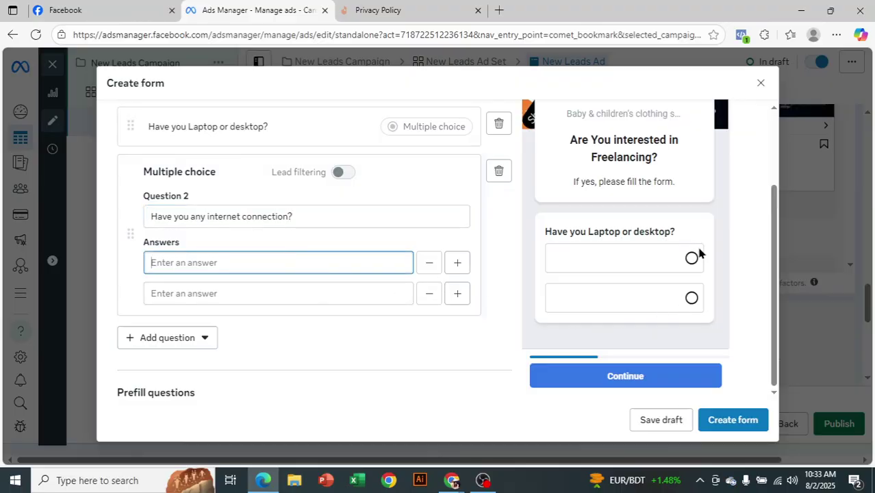
{"action": "scroll", "coordinate": [700, 251], "scroll_direction": "up", "scroll_amount": 1}
{"action": "scroll", "coordinate": [698, 252], "scroll_direction": "down", "scroll_amount": 1}
{"action": "scroll", "coordinate": [695, 256], "scroll_direction": "up", "scroll_amount": 1}
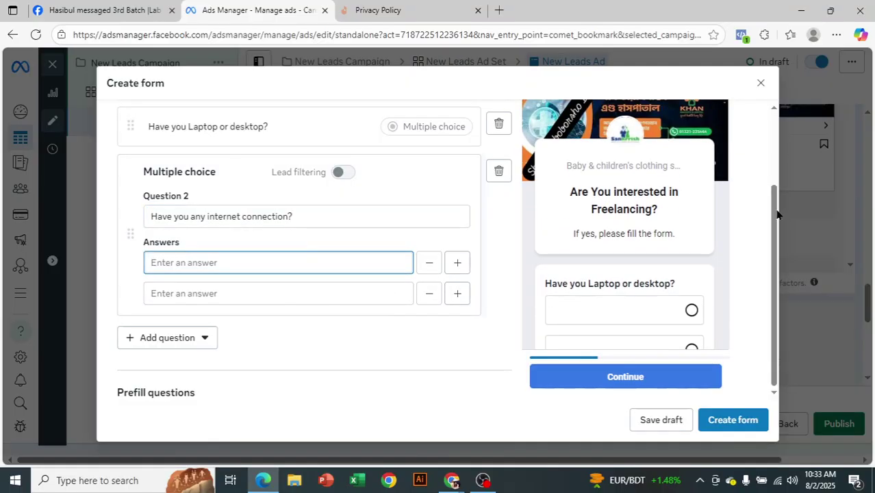
{"action": "scroll", "coordinate": [739, 147], "scroll_direction": "up", "scroll_amount": 2}
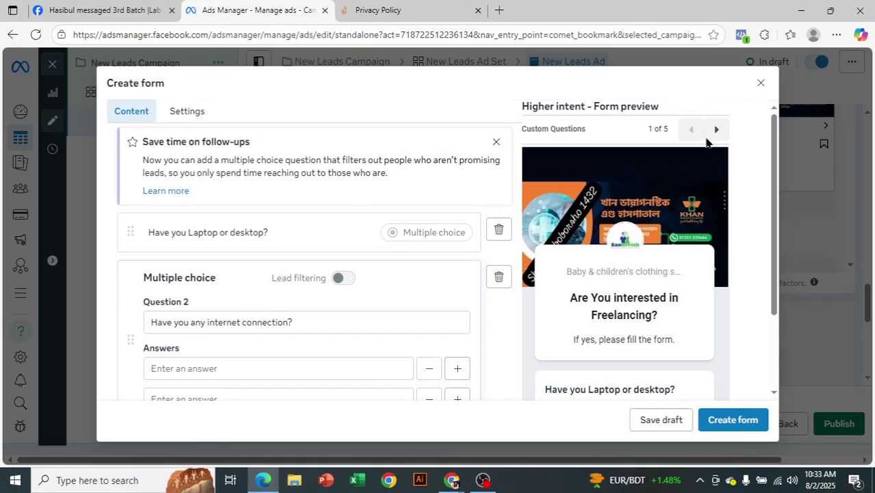
{"action": "left_click", "coordinate": [717, 129]}
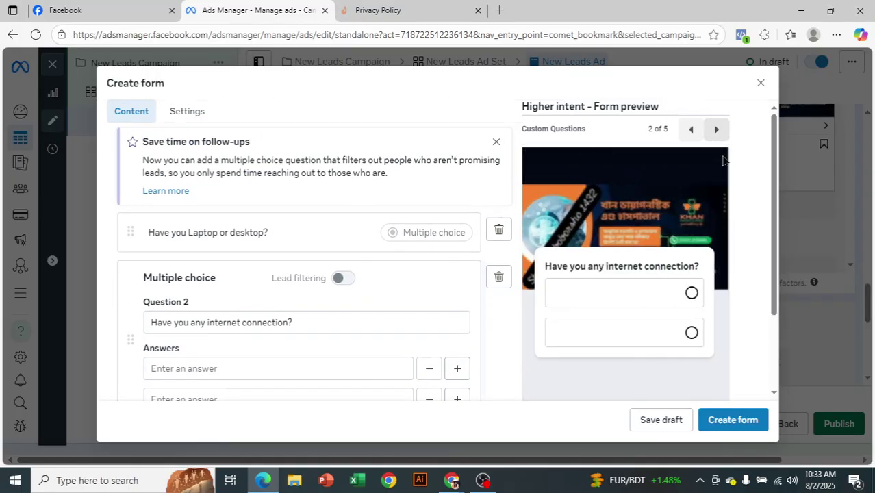
{"action": "left_click", "coordinate": [692, 295]}
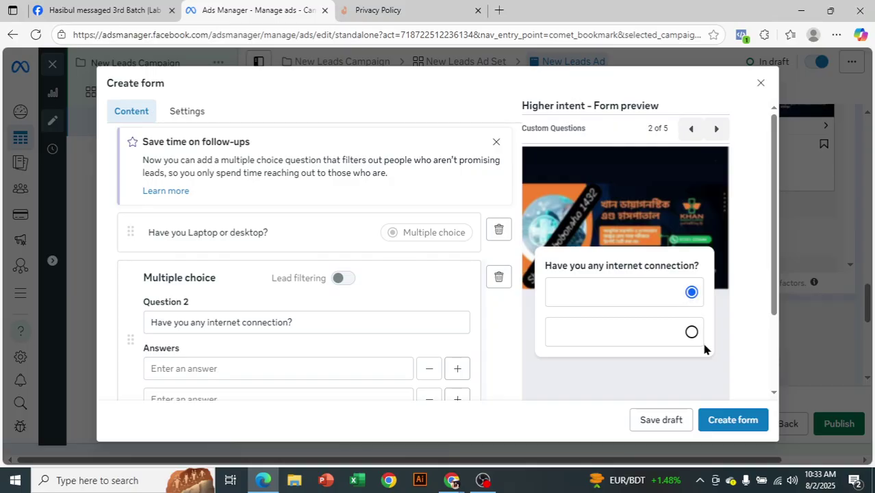
{"action": "left_click", "coordinate": [692, 333]}
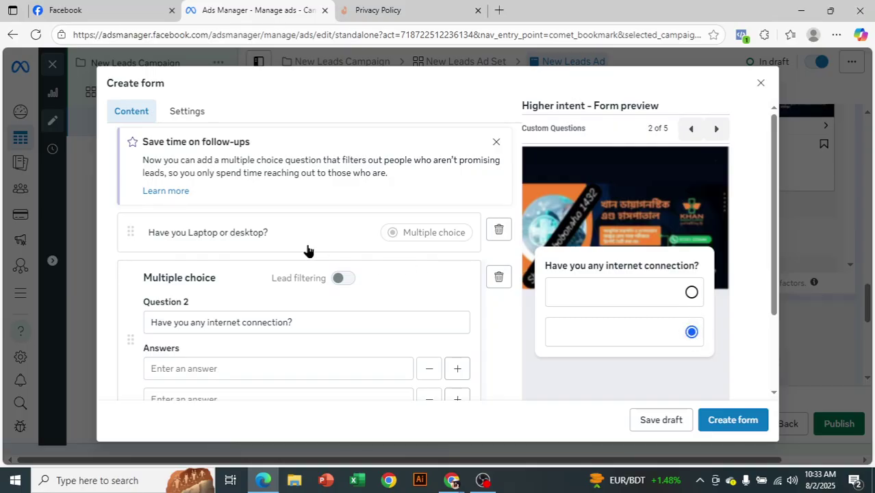
- Enter "yes" and "no" as the two answers to the internet connection question
{"action": "scroll", "coordinate": [308, 251], "scroll_direction": "down", "scroll_amount": 1}
{"action": "left_click", "coordinate": [224, 301]}
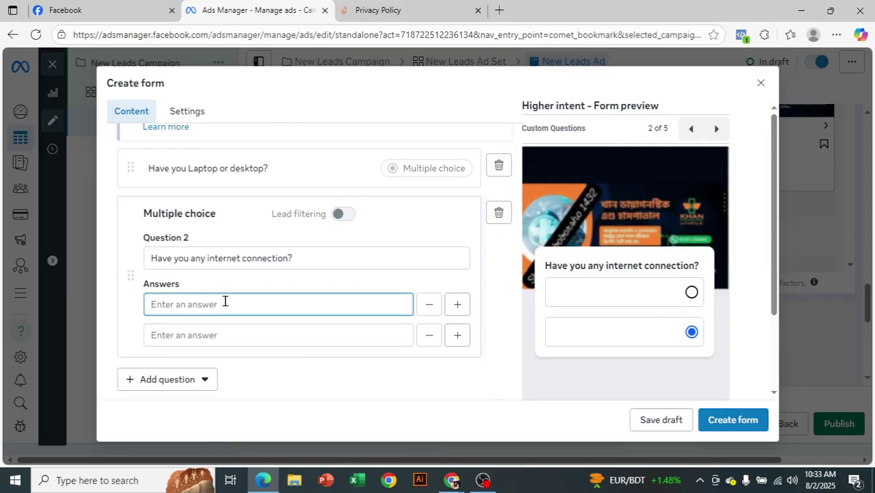
{"action": "type", "text": "yes"}
{"action": "left_click", "coordinate": [218, 336]}
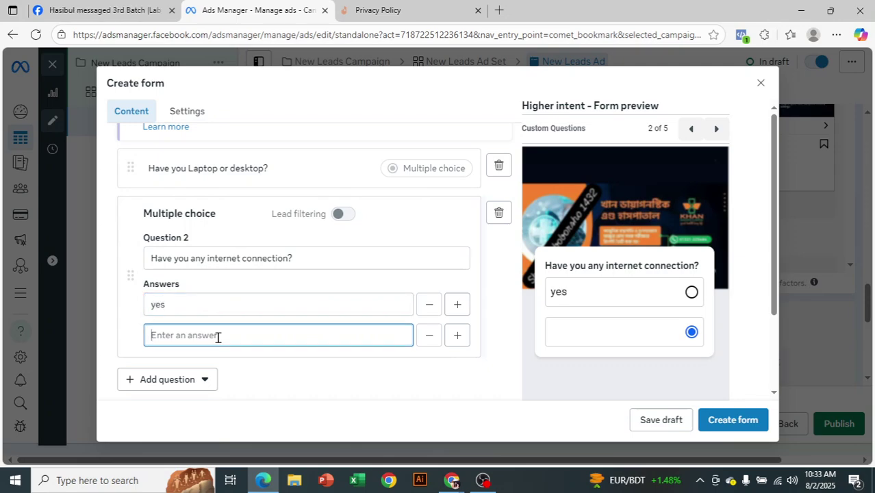
{"action": "type", "text": "no"}
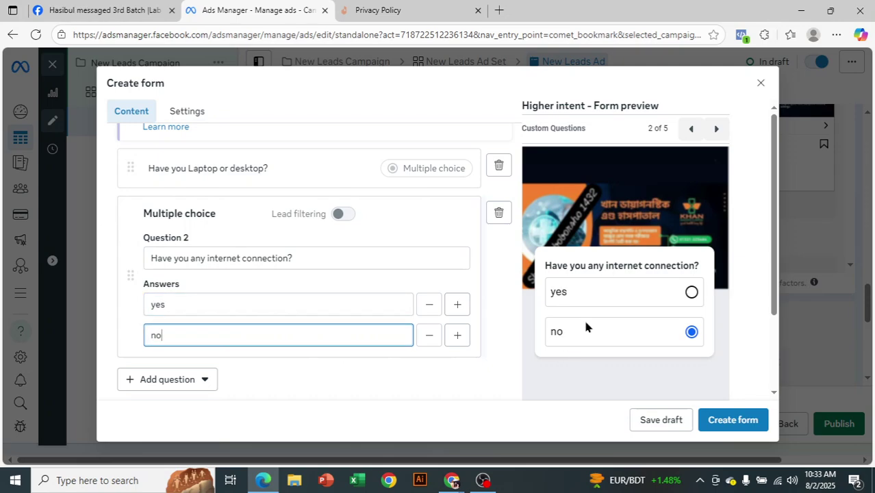
- Test the yes and no options of the internet connection question in the form preview
{"action": "left_click", "coordinate": [678, 302]}
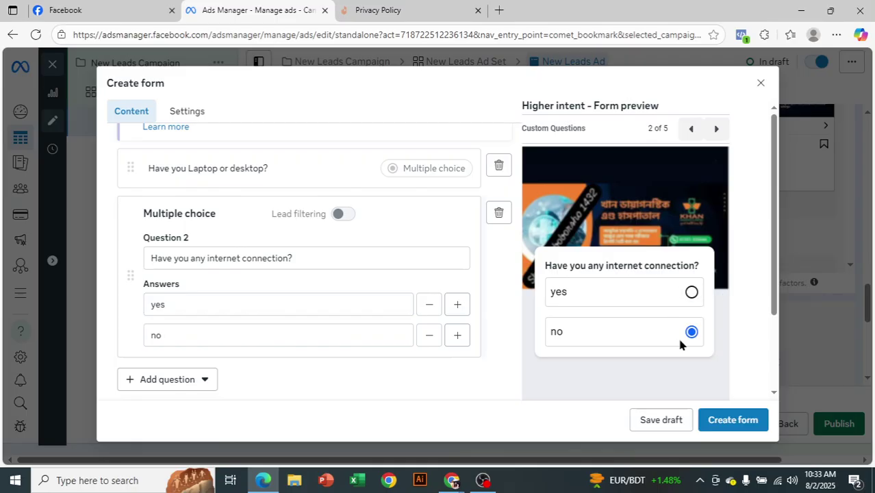
{"action": "left_click", "coordinate": [692, 293]}
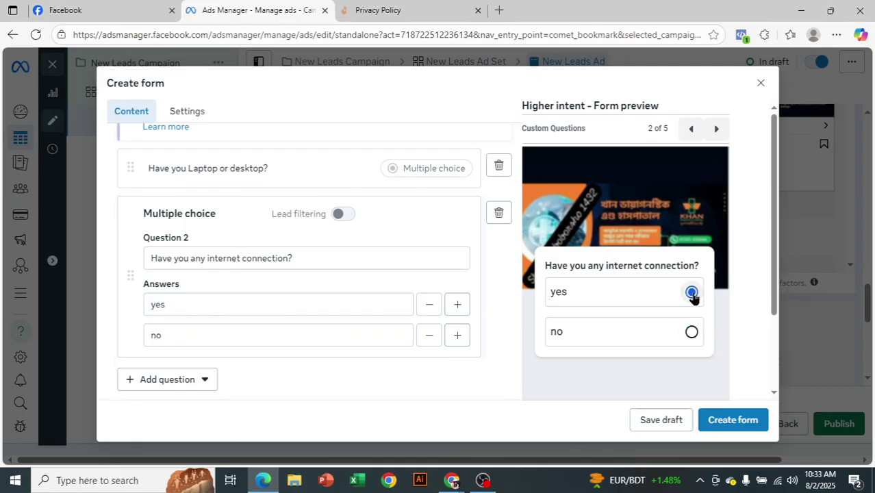
{"action": "left_click", "coordinate": [692, 331]}
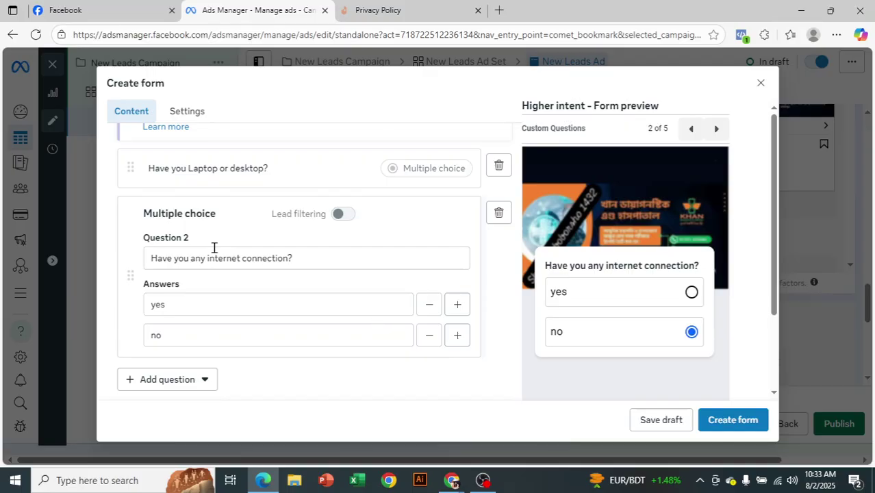
- Add a short answer custom question below the multiple choice questions, leaving its text empty
{"action": "scroll", "coordinate": [214, 246], "scroll_direction": "up", "scroll_amount": 4}
{"action": "scroll", "coordinate": [214, 246], "scroll_direction": "down", "scroll_amount": 3}
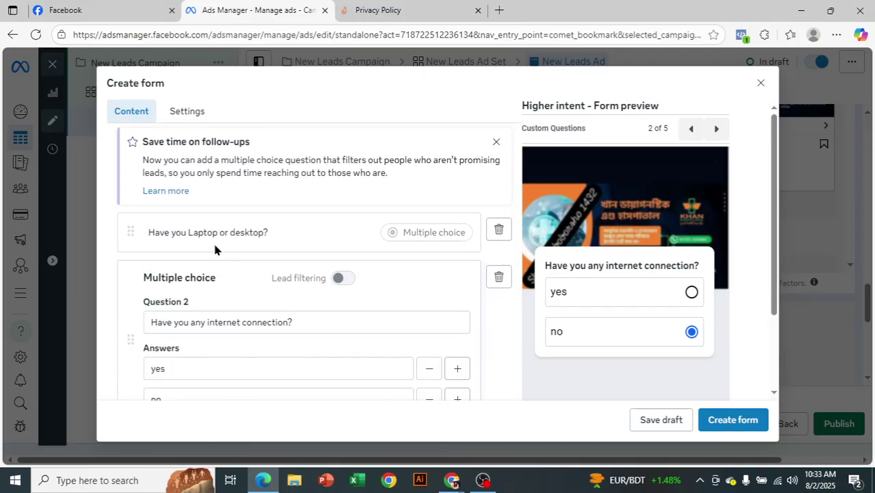
{"action": "scroll", "coordinate": [229, 238], "scroll_direction": "down", "scroll_amount": 5}
{"action": "scroll", "coordinate": [230, 238], "scroll_direction": "down", "scroll_amount": 1}
{"action": "scroll", "coordinate": [236, 232], "scroll_direction": "up", "scroll_amount": 3}
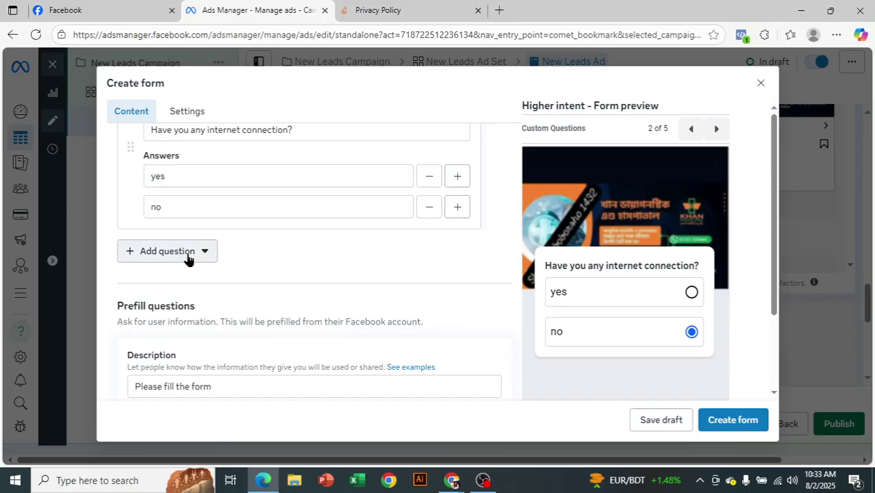
{"action": "left_click", "coordinate": [188, 255]}
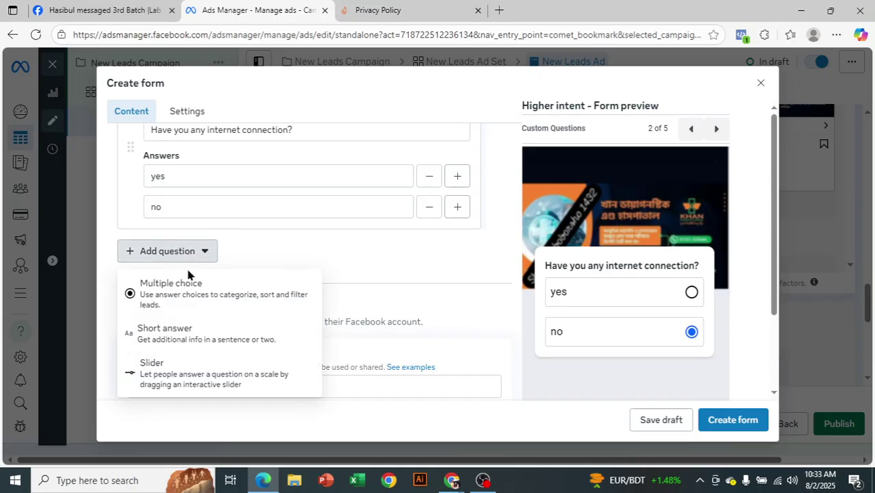
{"action": "left_click", "coordinate": [200, 334]}
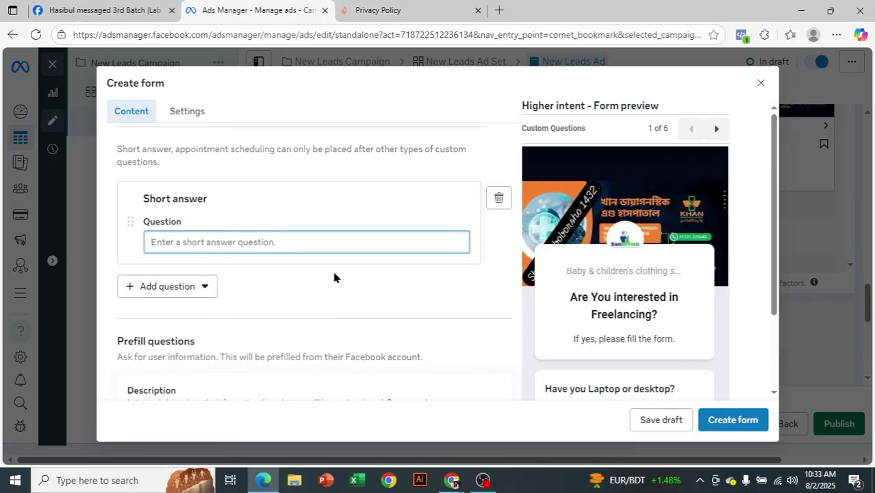
{"action": "scroll", "coordinate": [623, 351], "scroll_direction": "down", "scroll_amount": 1}
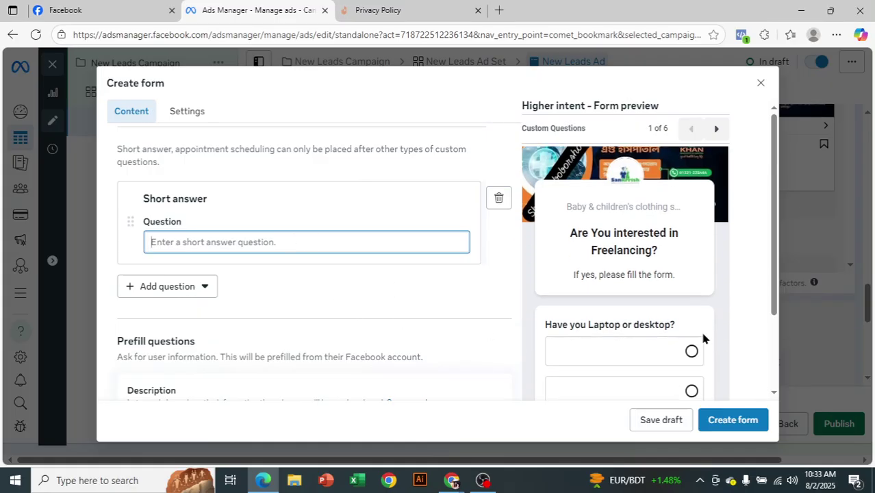
{"action": "scroll", "coordinate": [701, 338], "scroll_direction": "down", "scroll_amount": 2}
{"action": "scroll", "coordinate": [702, 334], "scroll_direction": "up", "scroll_amount": 1}
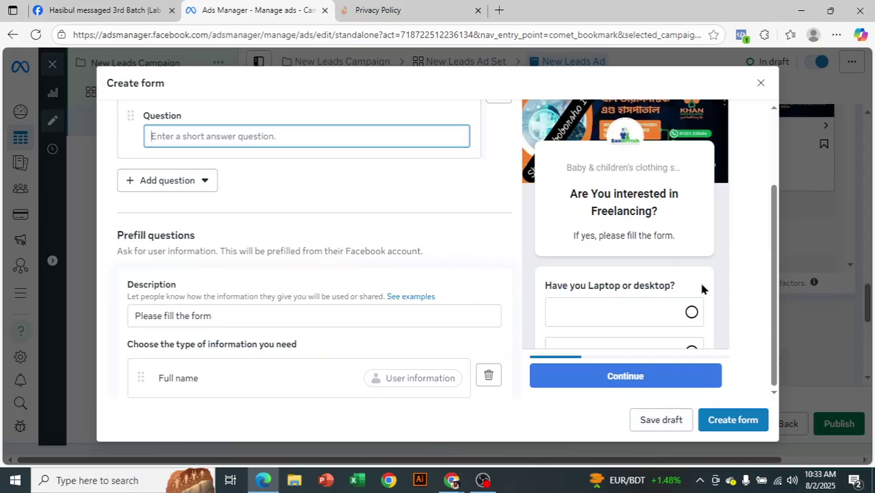
- Try to create the form and review the reported errors
{"action": "scroll", "coordinate": [404, 291], "scroll_direction": "up", "scroll_amount": 4}
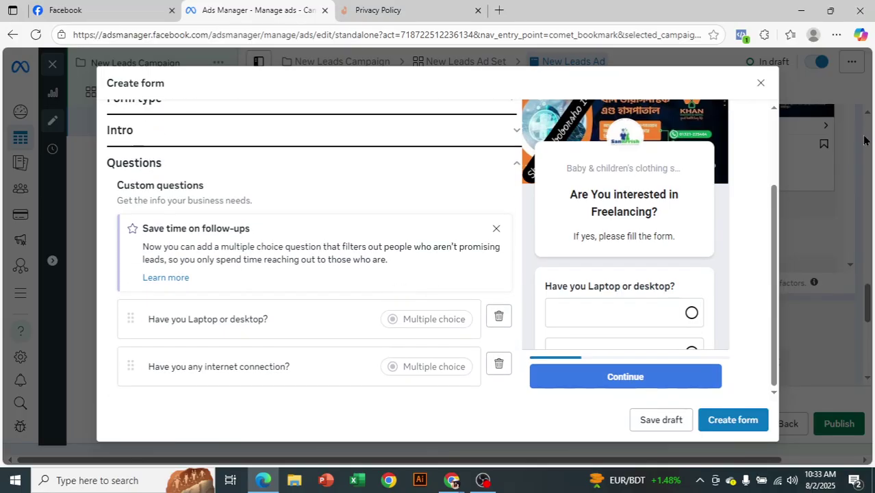
{"action": "left_click", "coordinate": [728, 423]}
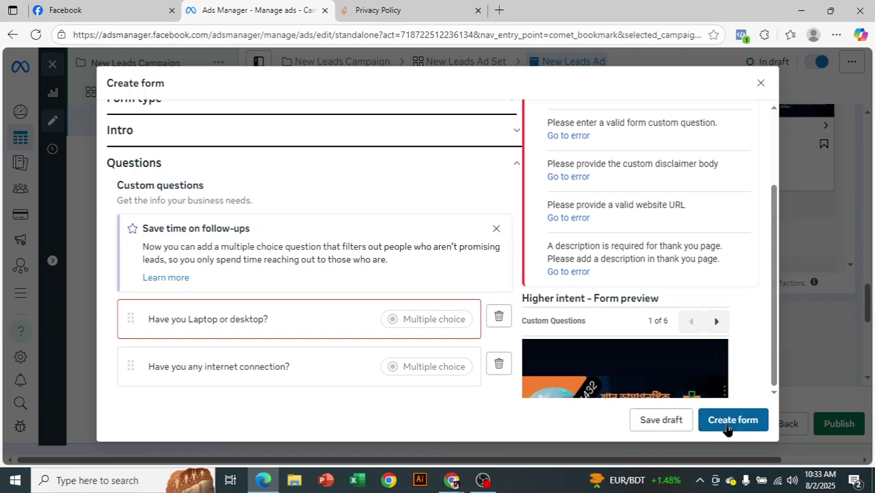
{"action": "scroll", "coordinate": [710, 272], "scroll_direction": "up", "scroll_amount": 1}
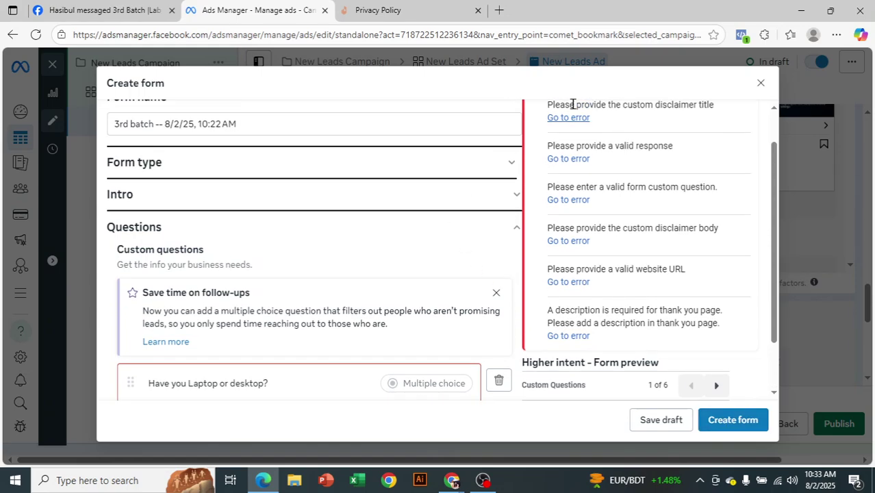
- Delete both multiple choice questions and the short answer question from the form's custom questions
{"action": "scroll", "coordinate": [486, 324], "scroll_direction": "down", "scroll_amount": 2}
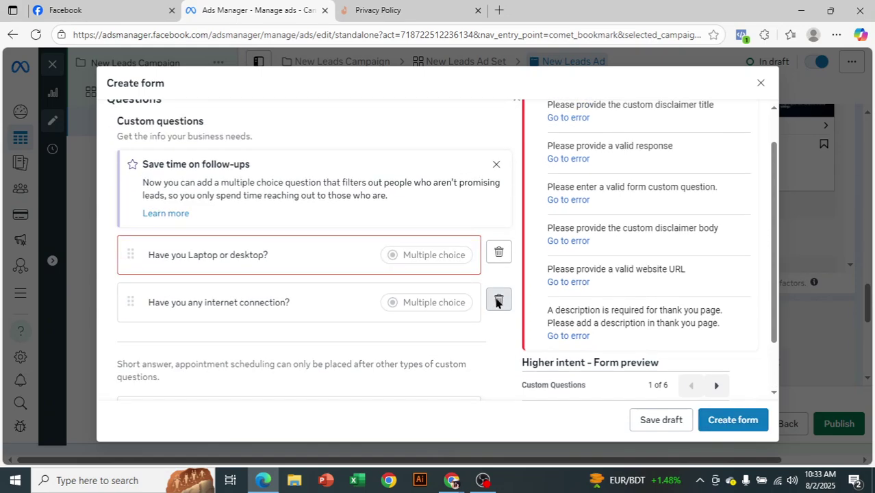
{"action": "left_click", "coordinate": [498, 302]}
{"action": "left_click", "coordinate": [498, 255]}
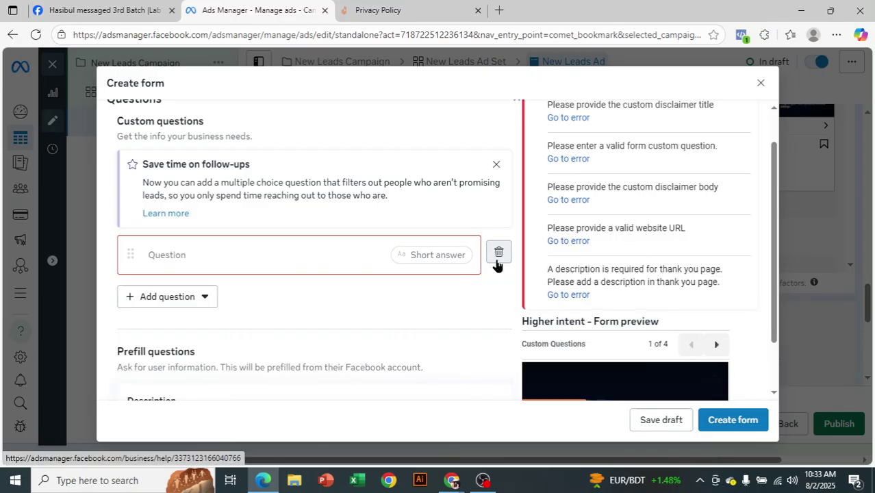
{"action": "left_click", "coordinate": [497, 259]}
- Collapse the form's Questions section and remove the empty custom disclaimer from the Privacy policy section
{"action": "scroll", "coordinate": [678, 244], "scroll_direction": "up", "scroll_amount": 3}
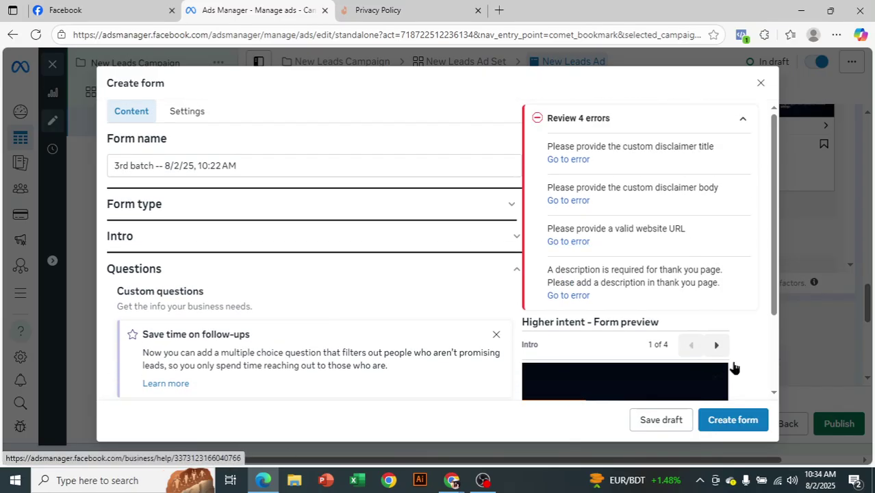
{"action": "left_click", "coordinate": [466, 268]}
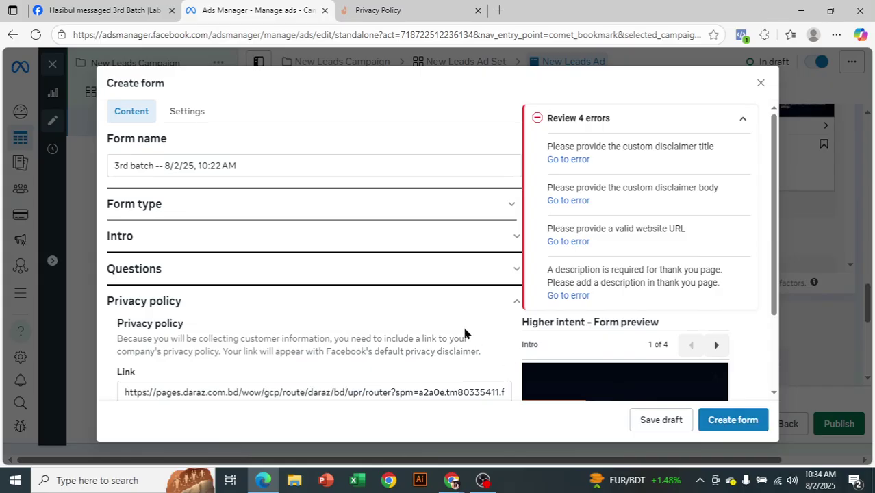
{"action": "scroll", "coordinate": [466, 334], "scroll_direction": "down", "scroll_amount": 3}
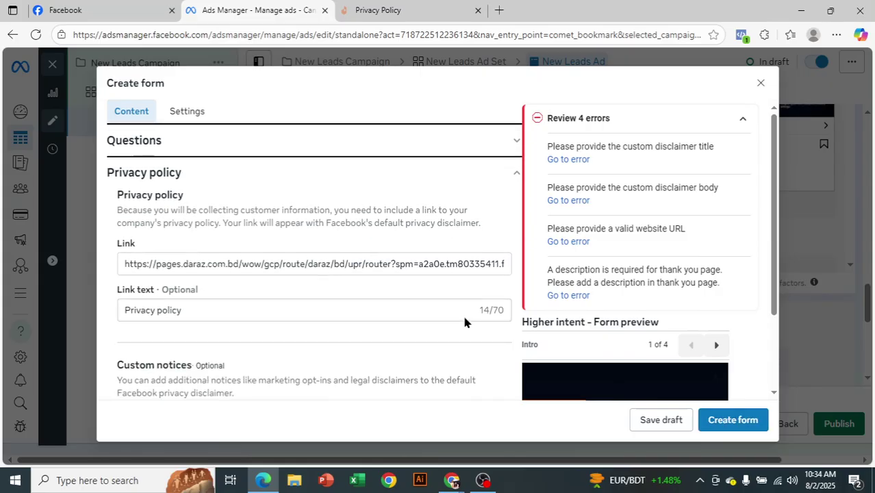
{"action": "scroll", "coordinate": [474, 348], "scroll_direction": "down", "scroll_amount": 2}
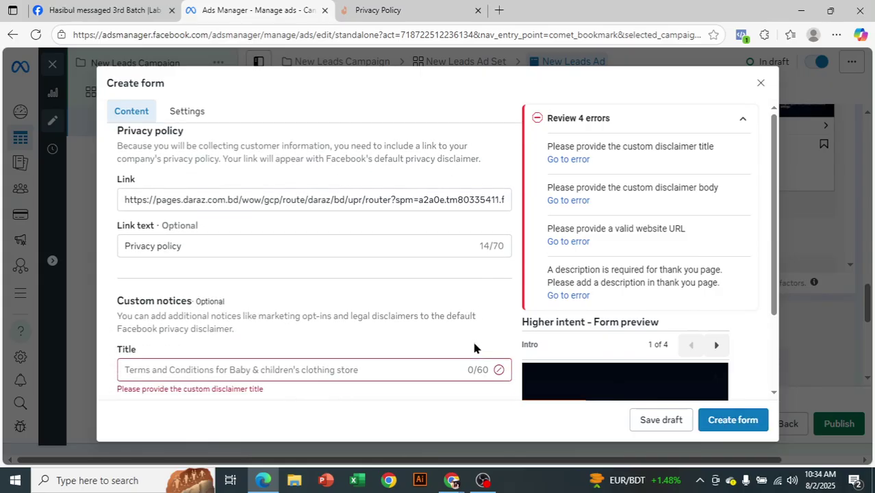
{"action": "scroll", "coordinate": [474, 348], "scroll_direction": "down", "scroll_amount": 2}
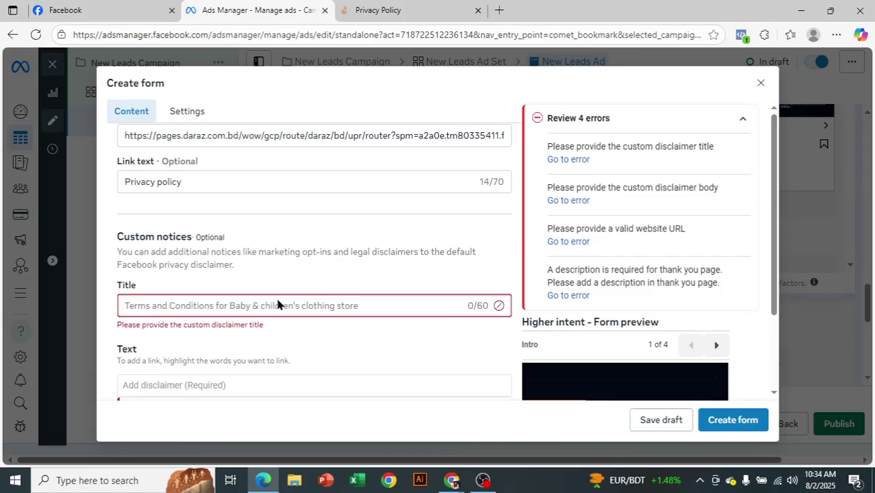
{"action": "scroll", "coordinate": [405, 278], "scroll_direction": "down", "scroll_amount": 4}
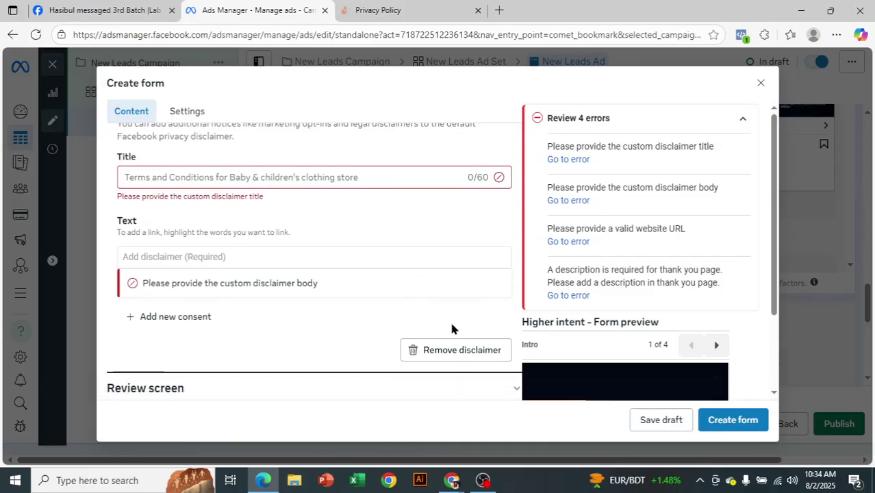
{"action": "left_click", "coordinate": [460, 349]}
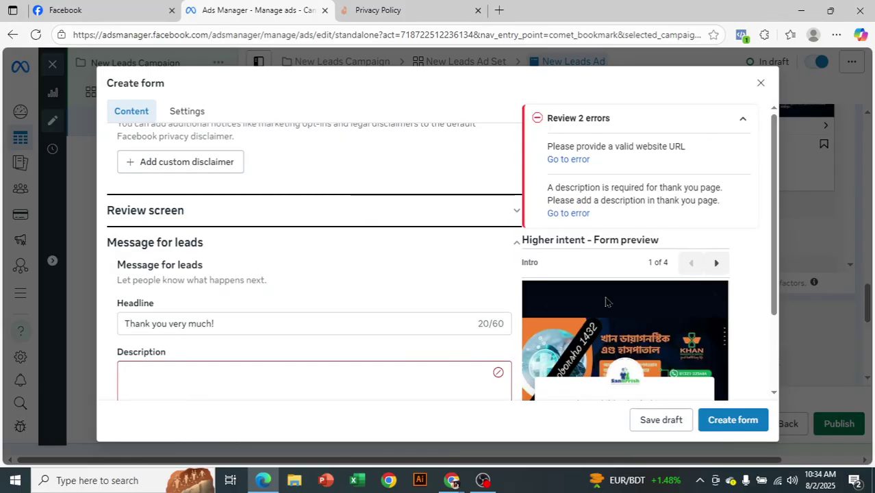
- Enter "hhhhhhhhhhhhhhhhhh" as the description of the message for leads and try to create the form
{"action": "scroll", "coordinate": [413, 314], "scroll_direction": "down", "scroll_amount": 4}
{"action": "left_click", "coordinate": [279, 258]}
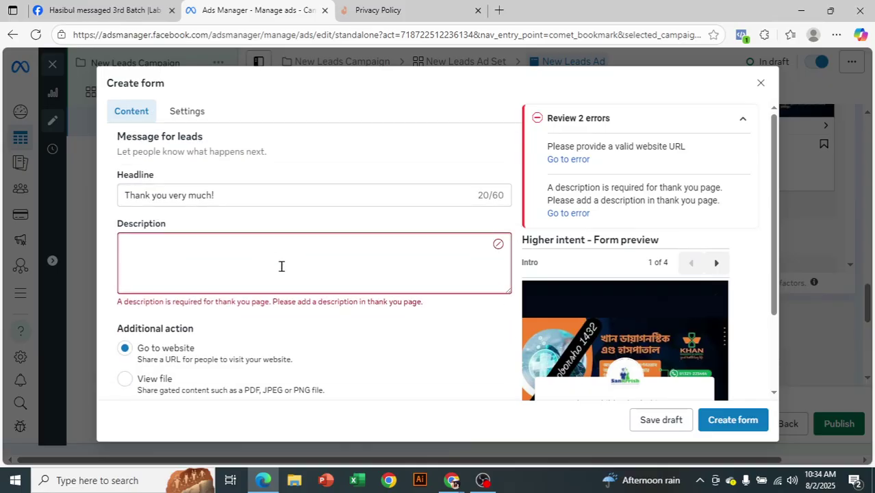
{"action": "type", "text": "hhhh"}
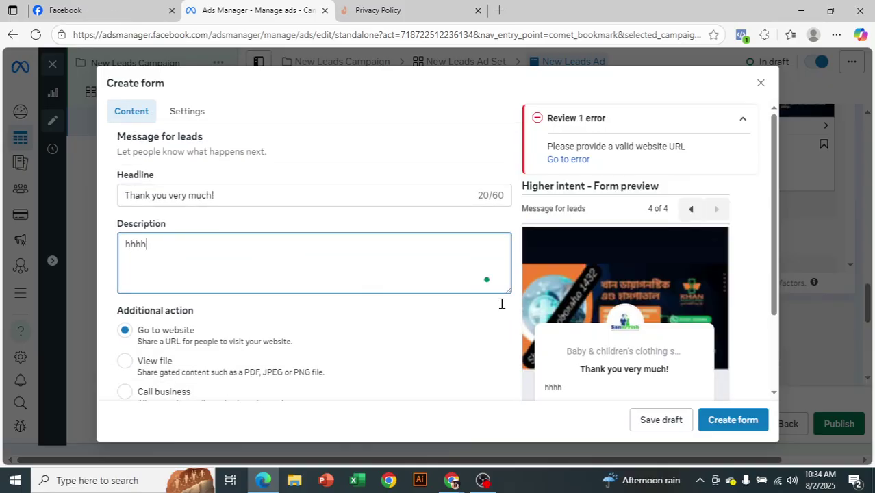
{"action": "type", "text": "hhhhhhhhhhhhhh"}
{"action": "left_click", "coordinate": [710, 423]}
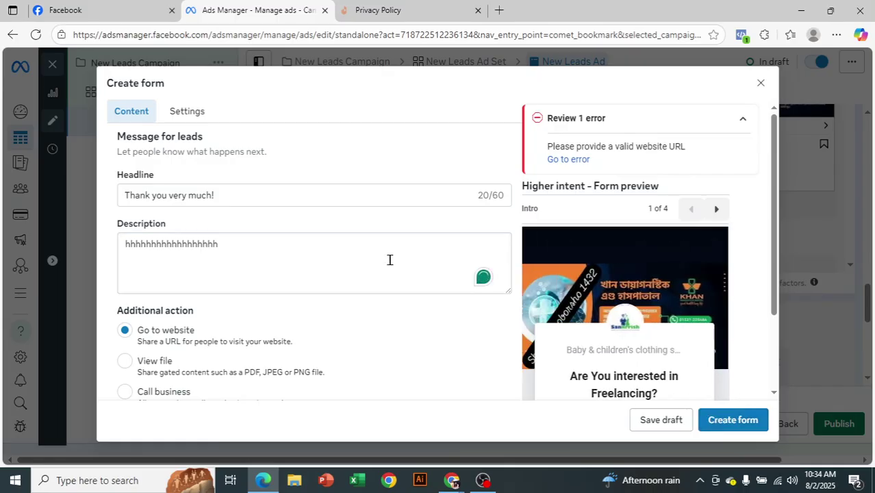
- Copy the Daraz privacy policy page's URL into the website link of the message for leads and create the form
{"action": "scroll", "coordinate": [388, 259], "scroll_direction": "down", "scroll_amount": 2}
{"action": "left_click", "coordinate": [296, 307]}
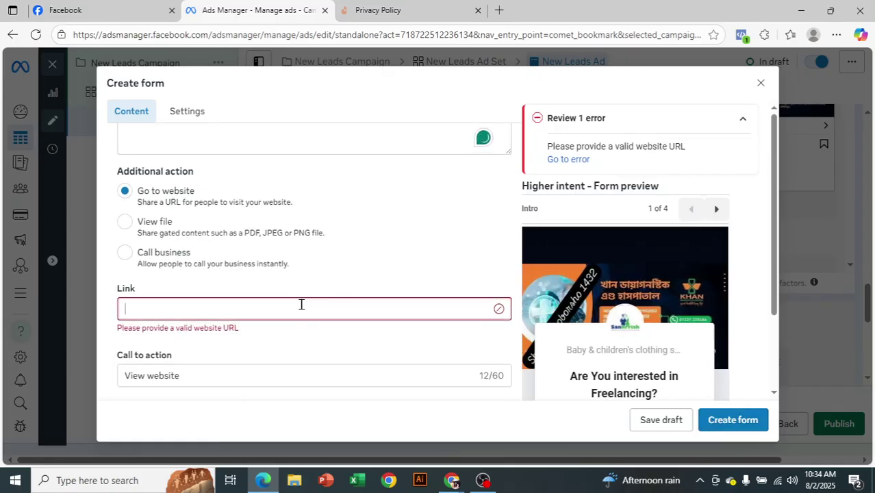
{"action": "left_click", "coordinate": [380, 10]}
{"action": "left_click", "coordinate": [274, 34]}
{"action": "right_click", "coordinate": [273, 34]}
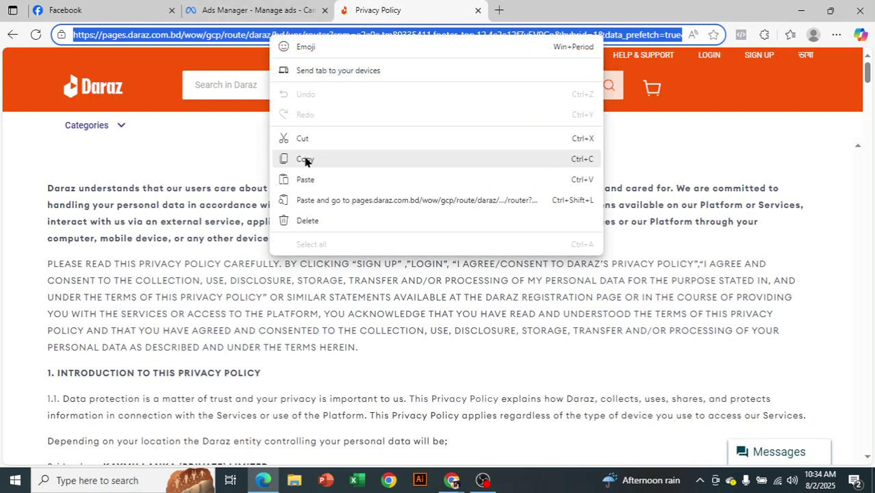
{"action": "left_click", "coordinate": [305, 160]}
{"action": "left_click", "coordinate": [273, 9]}
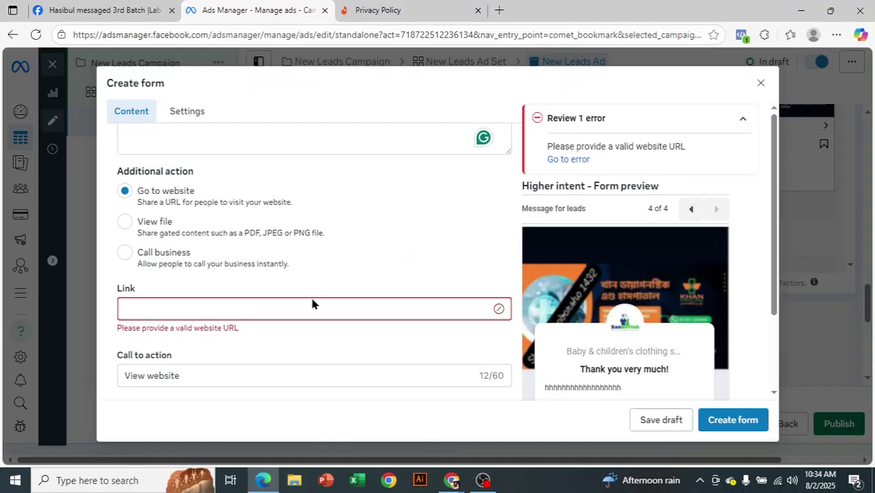
{"action": "key", "text": "ctrl+v"}
{"action": "left_click", "coordinate": [729, 428]}
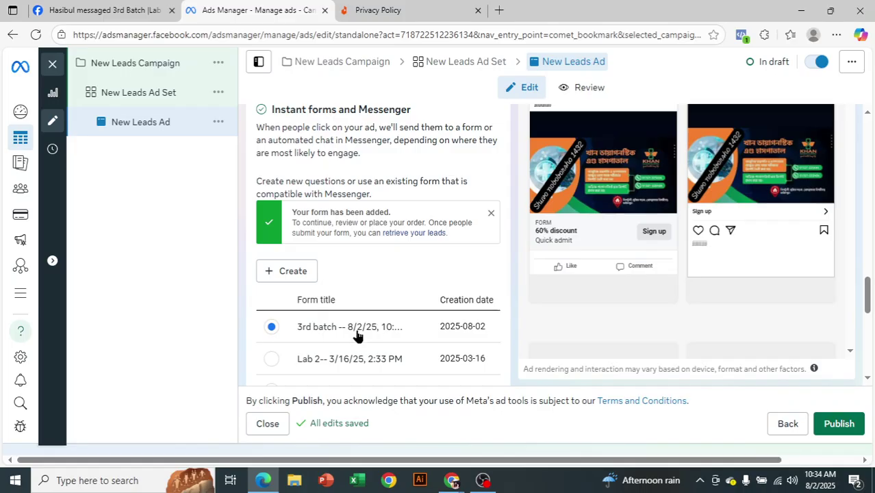
- Examine the ad's instant form selection, tracking settings, form preview and placement previews
{"action": "scroll", "coordinate": [378, 288], "scroll_direction": "down", "scroll_amount": 1}
{"action": "scroll", "coordinate": [376, 296], "scroll_direction": "down", "scroll_amount": 6}
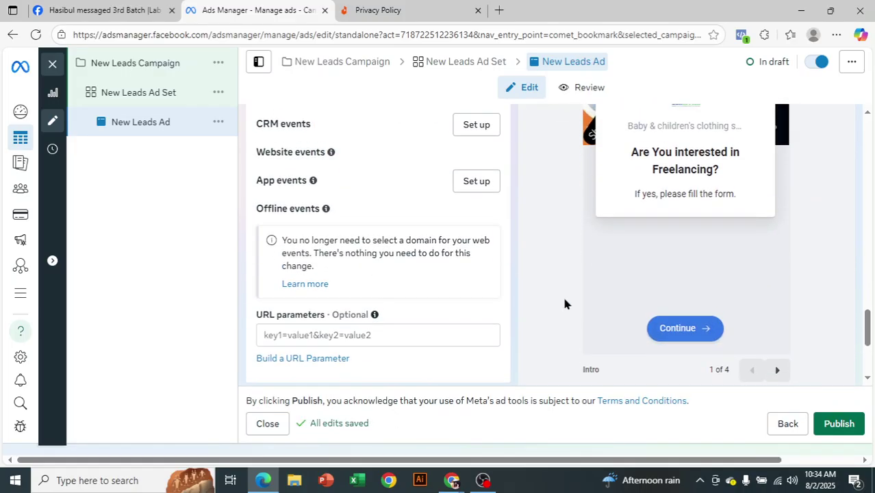
{"action": "scroll", "coordinate": [564, 301], "scroll_direction": "up", "scroll_amount": 6}
{"action": "scroll", "coordinate": [831, 295], "scroll_direction": "down", "scroll_amount": 5}
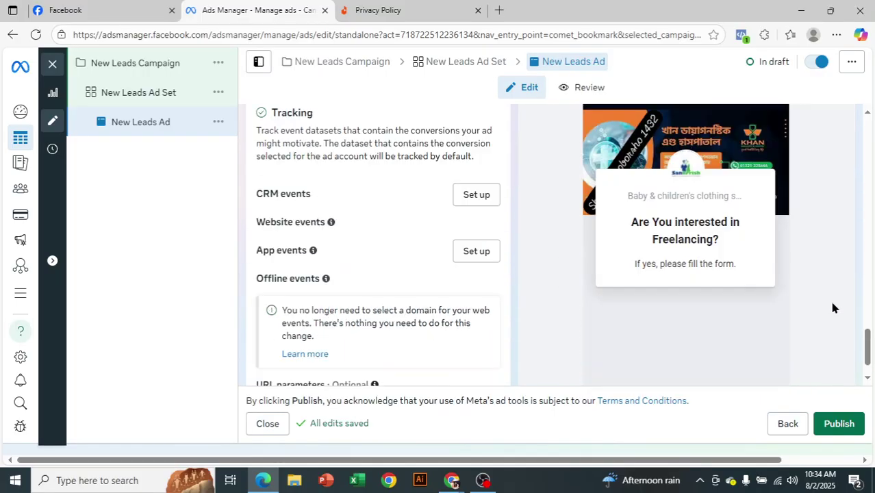
{"action": "scroll", "coordinate": [832, 302], "scroll_direction": "up", "scroll_amount": 6}
{"action": "scroll", "coordinate": [833, 284], "scroll_direction": "up", "scroll_amount": 3}
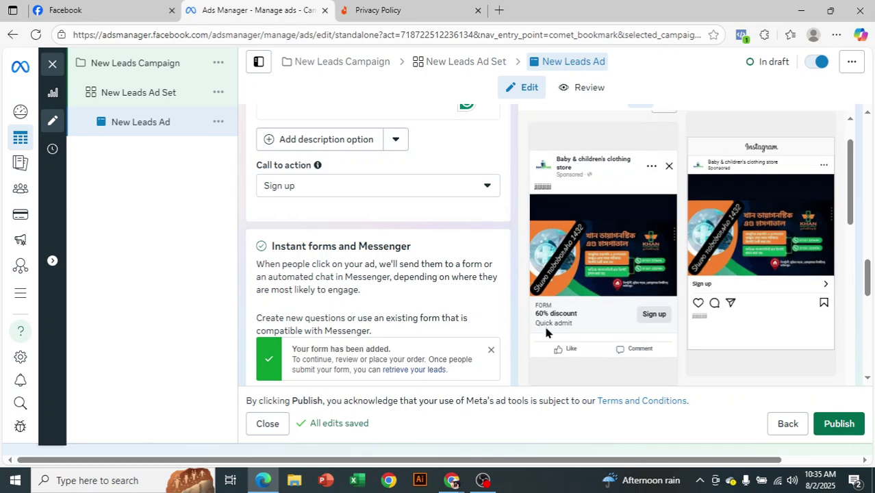
{"action": "scroll", "coordinate": [630, 305], "scroll_direction": "down", "scroll_amount": 5}
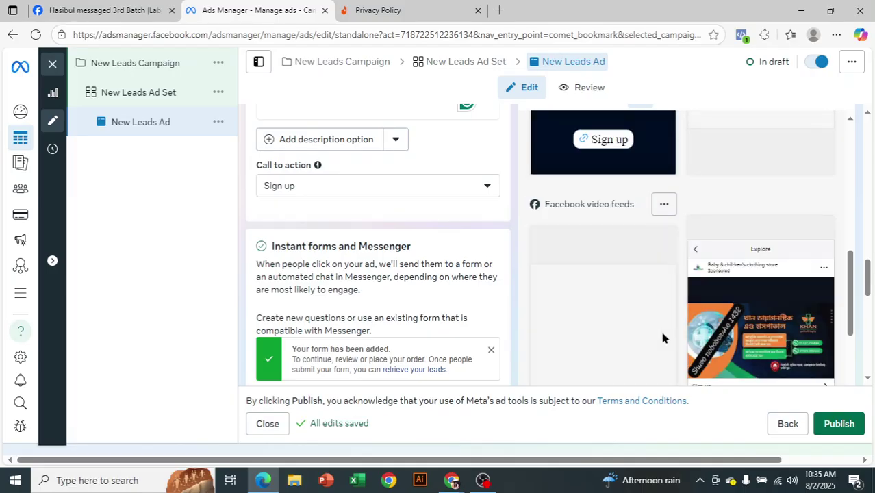
{"action": "scroll", "coordinate": [660, 276], "scroll_direction": "up", "scroll_amount": 5}
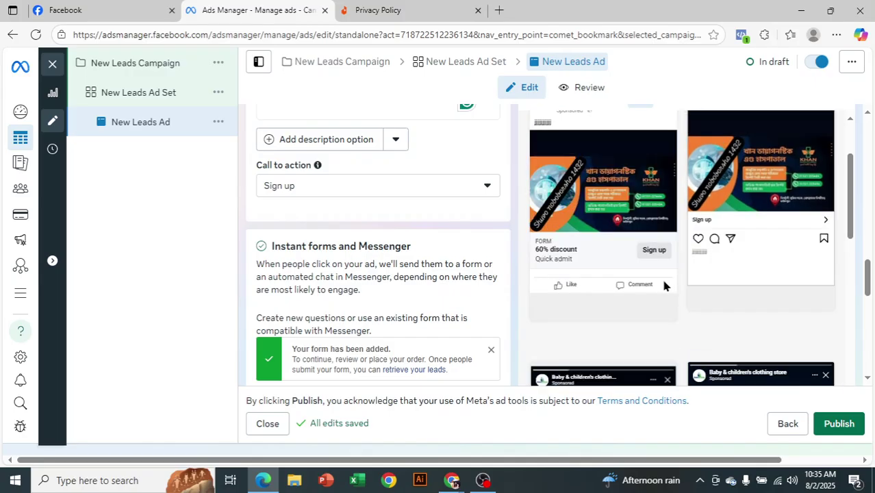
- Review the ad's placements in the advanced preview, including the feed and story versions, and close it
{"action": "scroll", "coordinate": [662, 253], "scroll_direction": "up", "scroll_amount": 2}
{"action": "scroll", "coordinate": [801, 178], "scroll_direction": "up", "scroll_amount": 3}
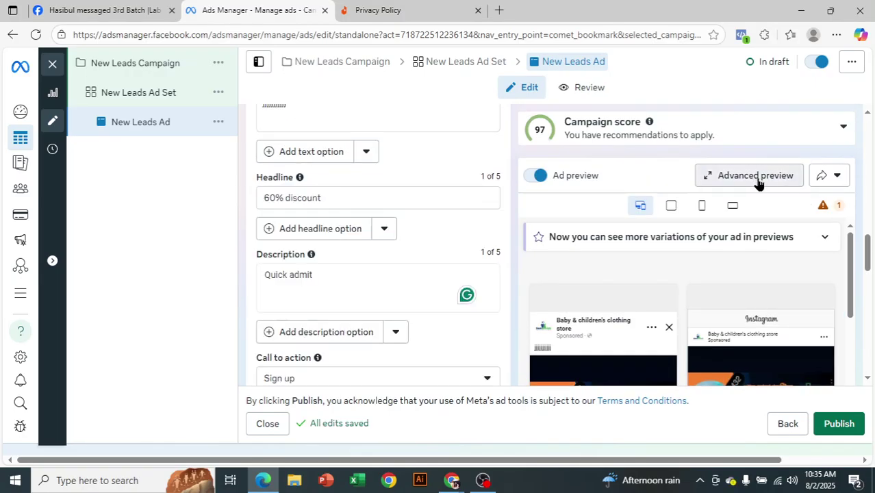
{"action": "left_click", "coordinate": [755, 175]}
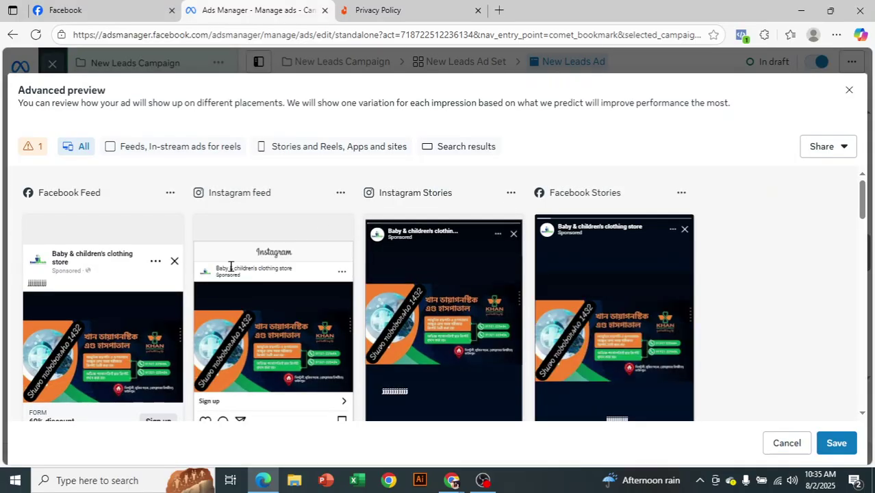
{"action": "scroll", "coordinate": [231, 268], "scroll_direction": "down", "scroll_amount": 3}
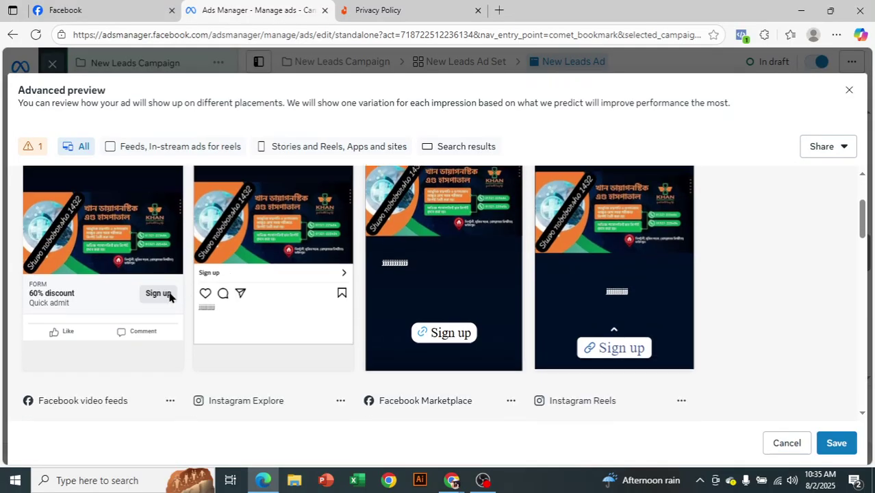
{"action": "left_click", "coordinate": [848, 91]}
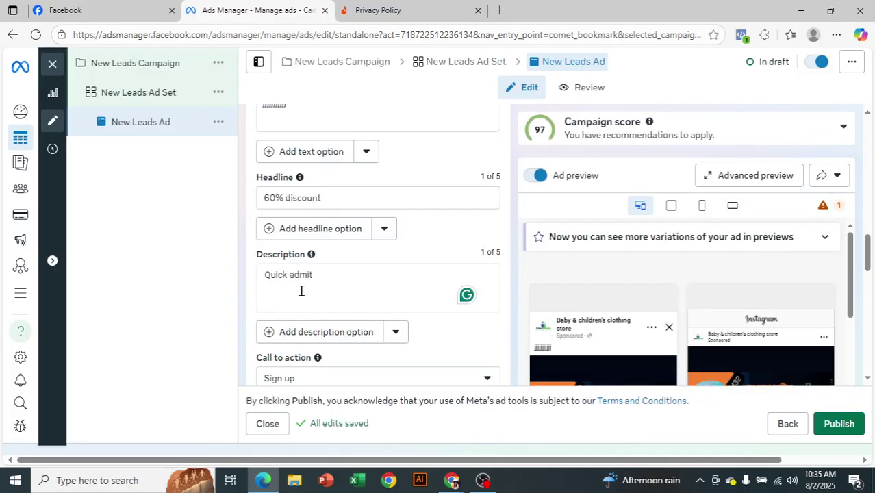